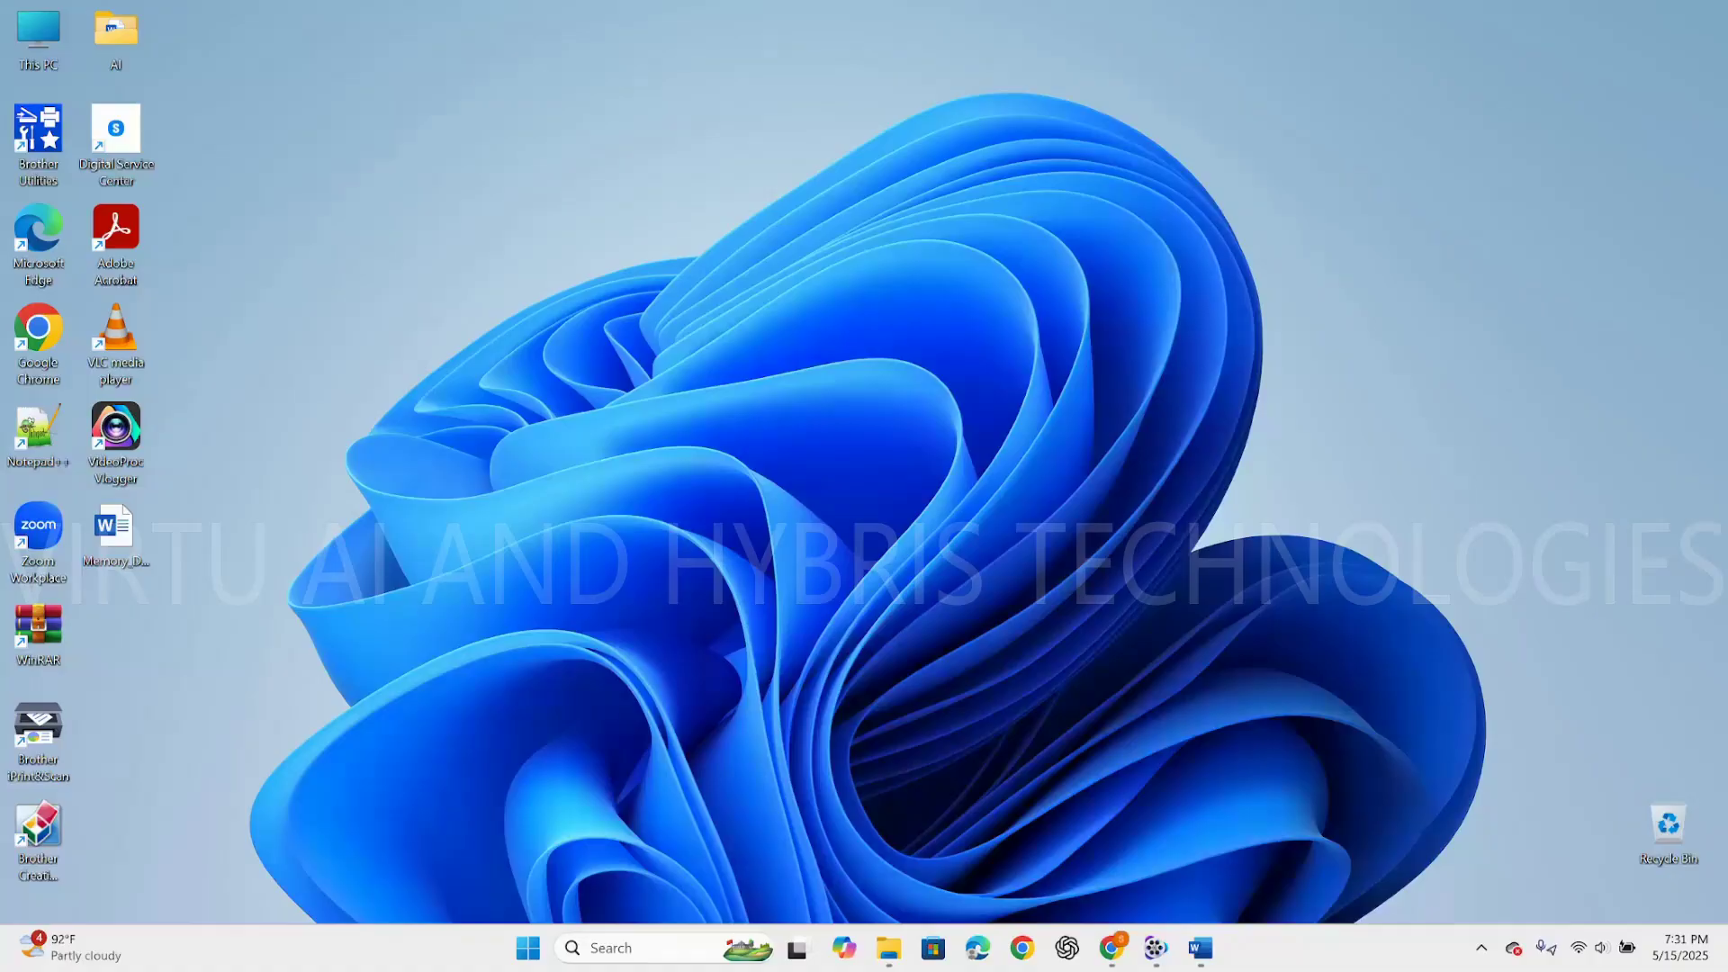
- Bring Memory_Document forward in Word and highlight 'binary system' and 'decimal system'
key("alt+Tab")
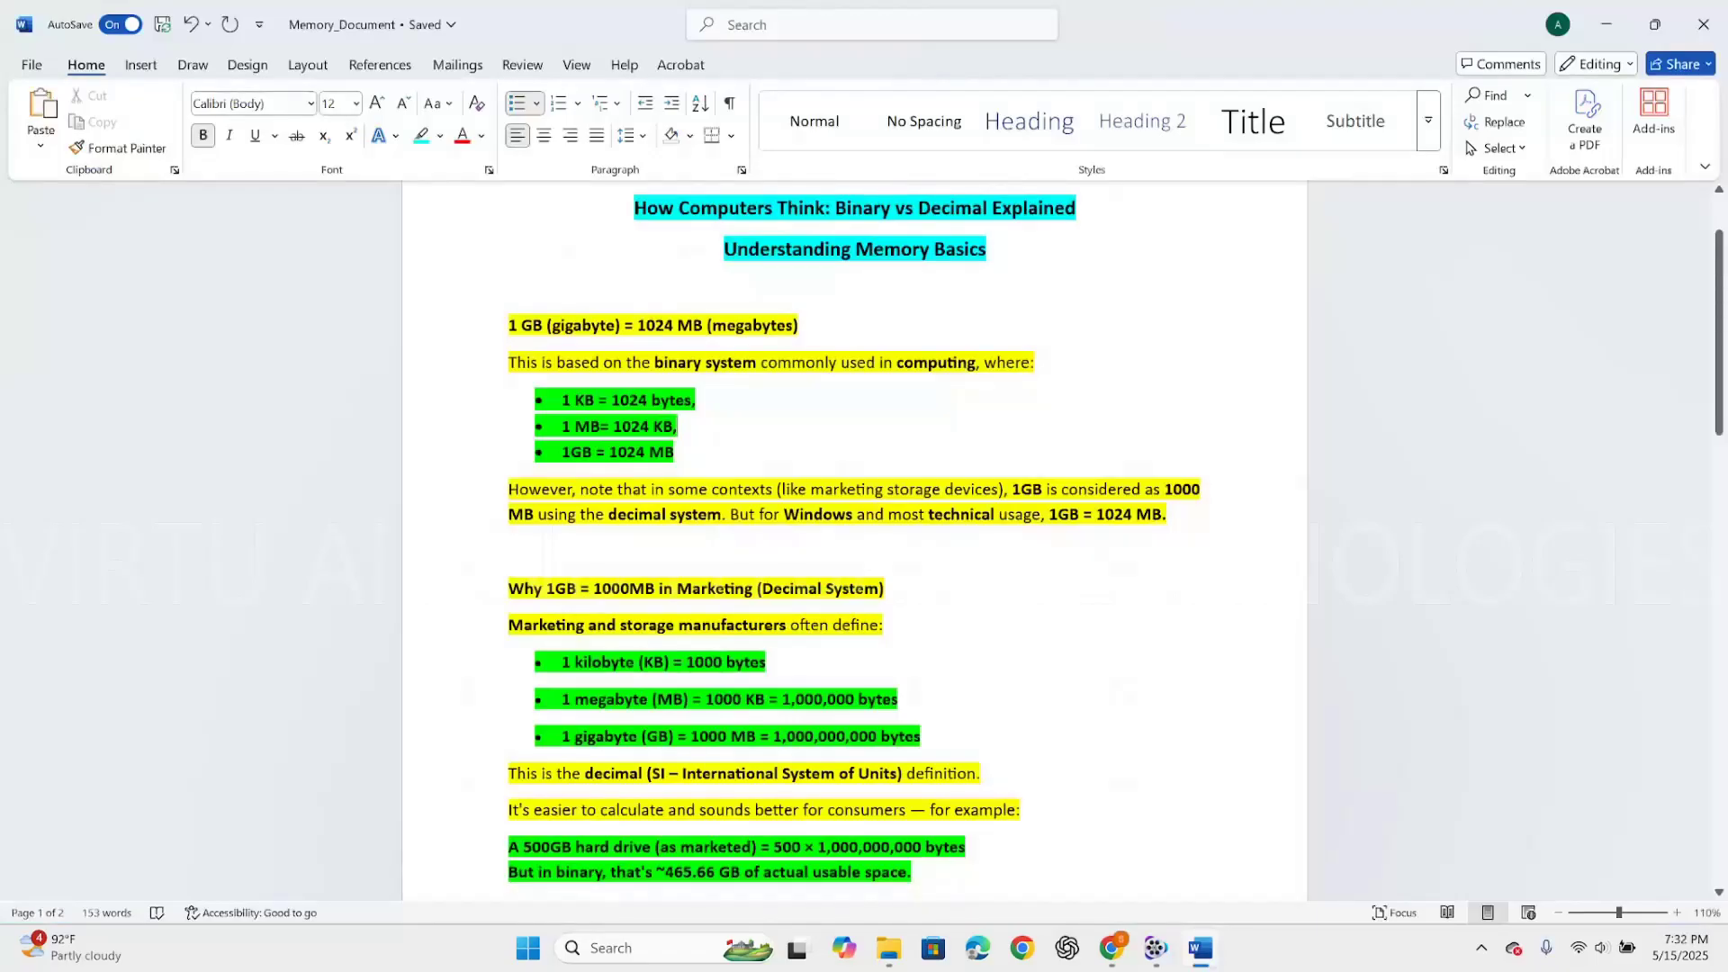
left_click_drag(655, 362, 760, 363)
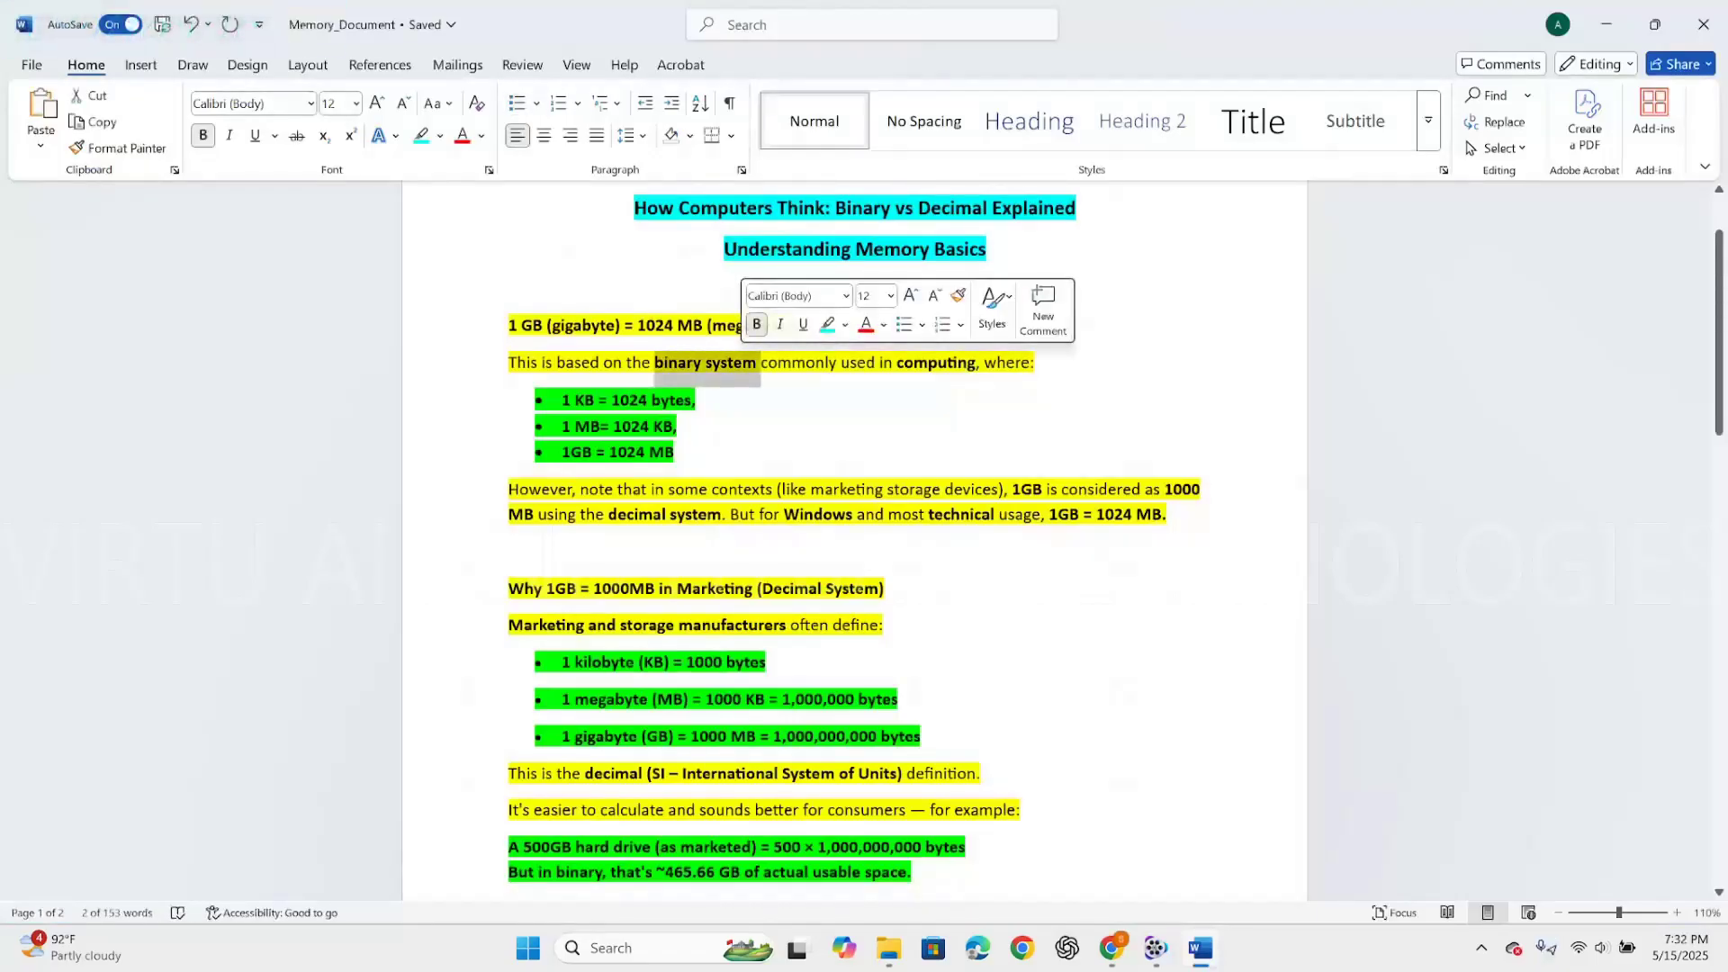
left_click(618, 488)
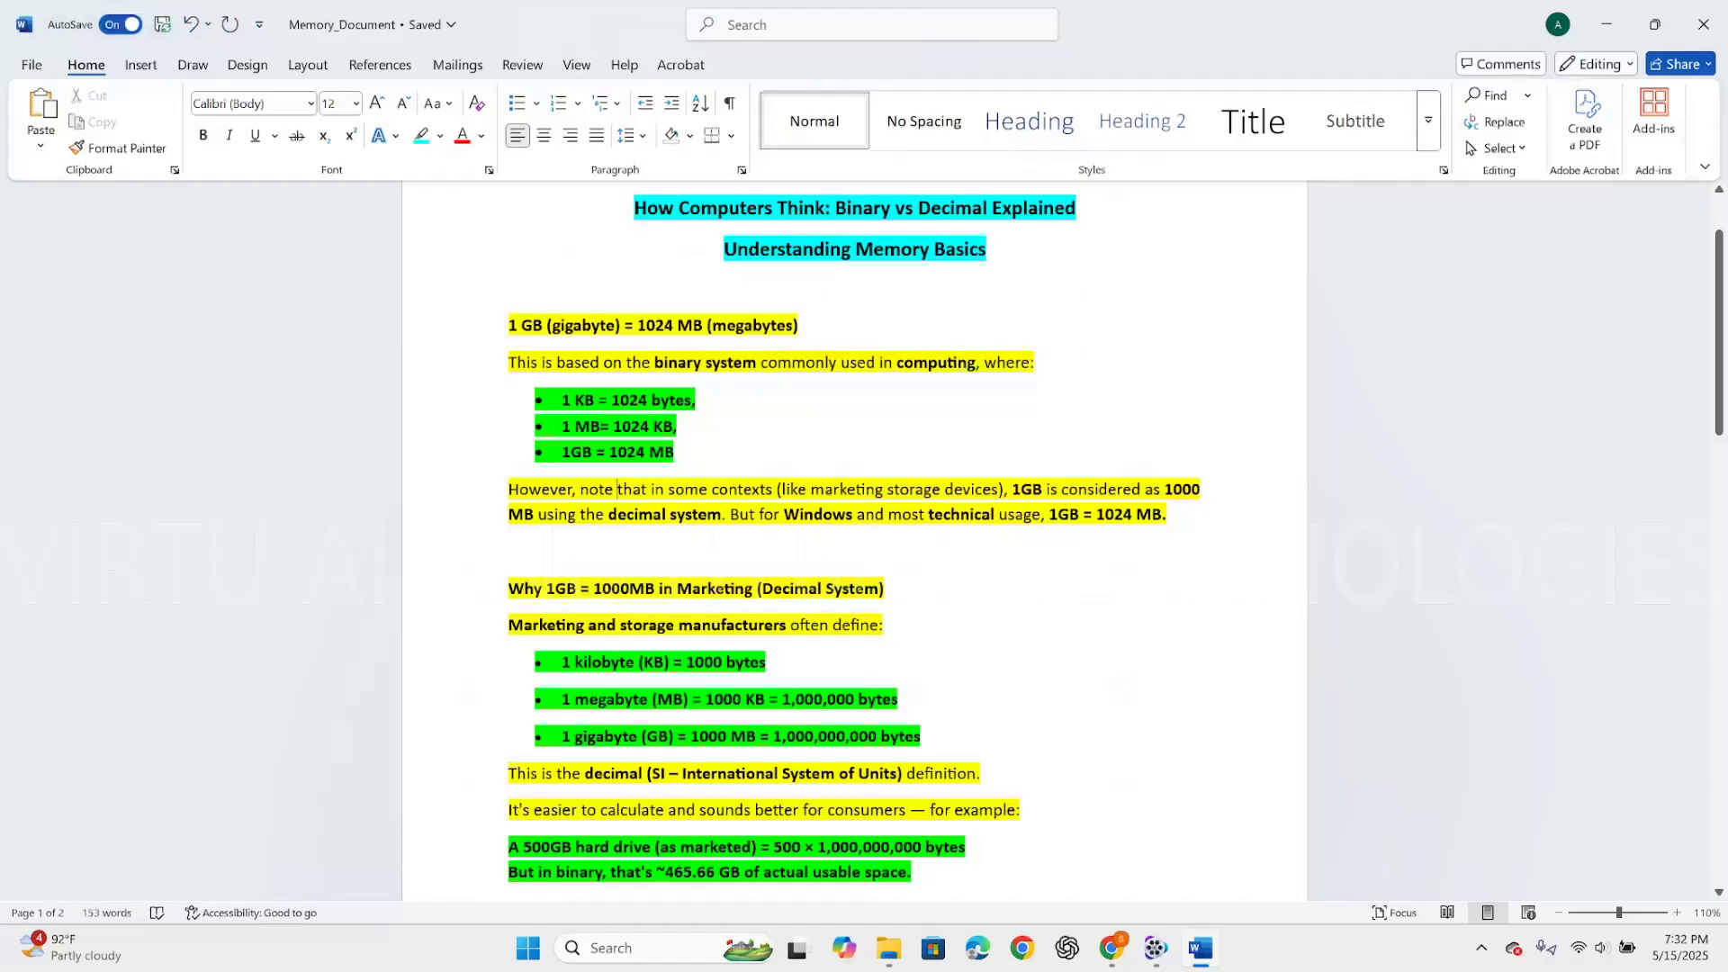
left_click_drag(627, 514, 721, 514)
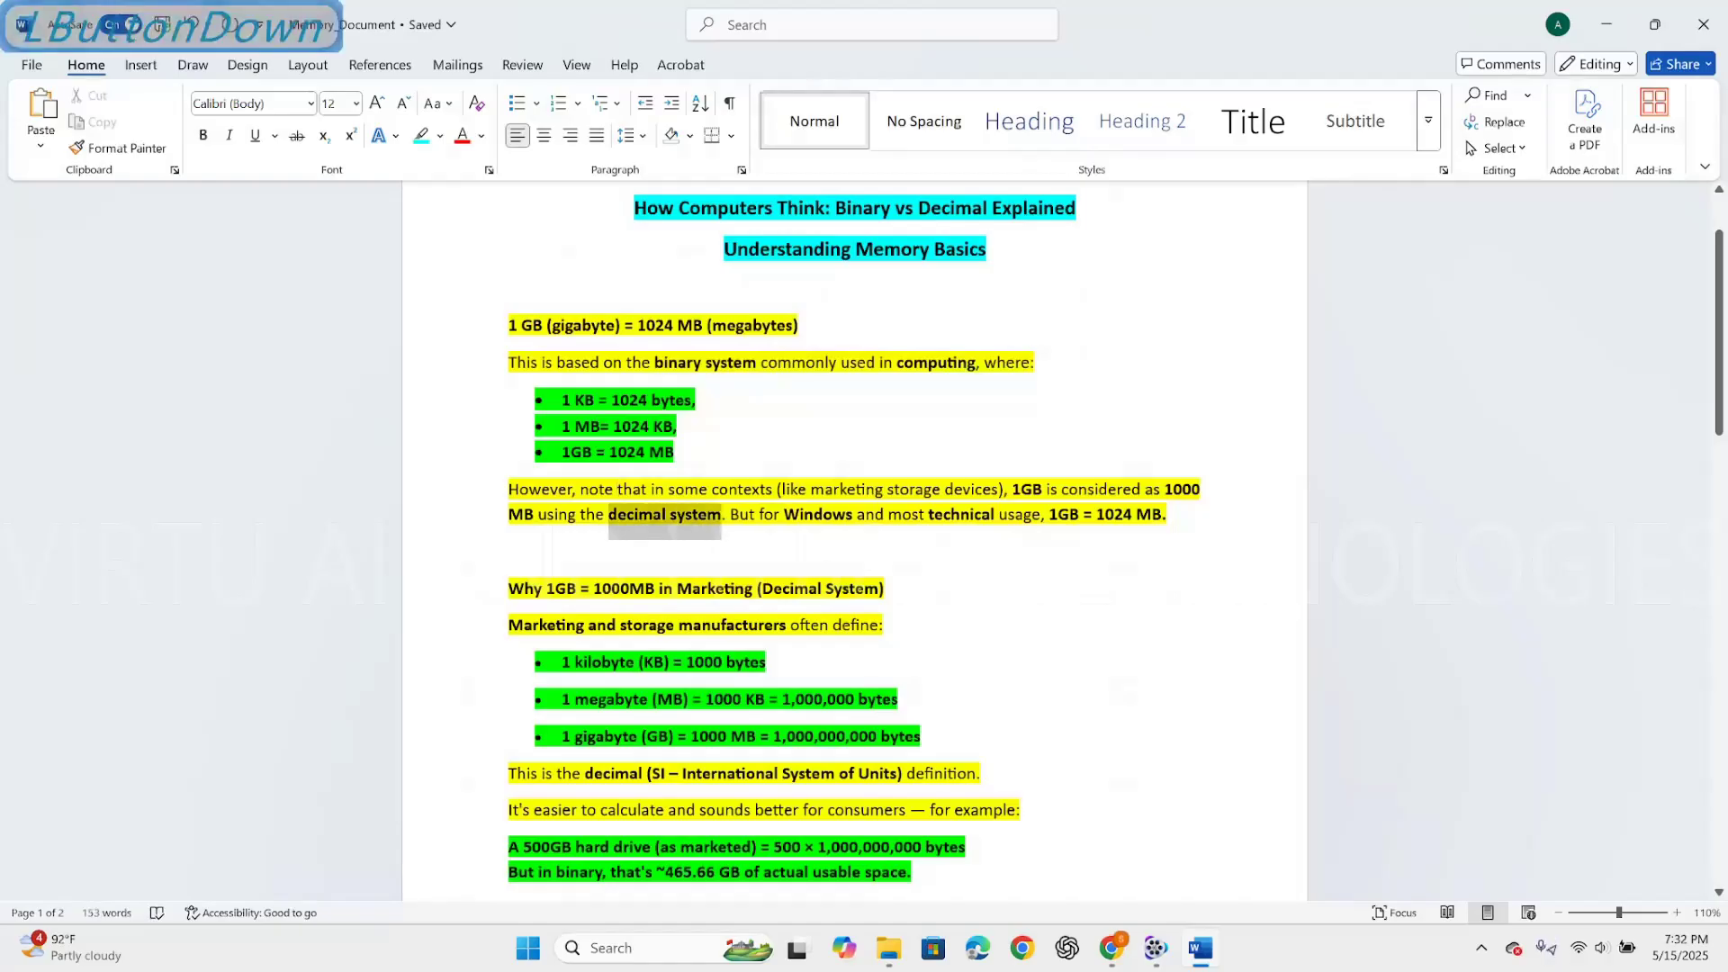
left_click(711, 514)
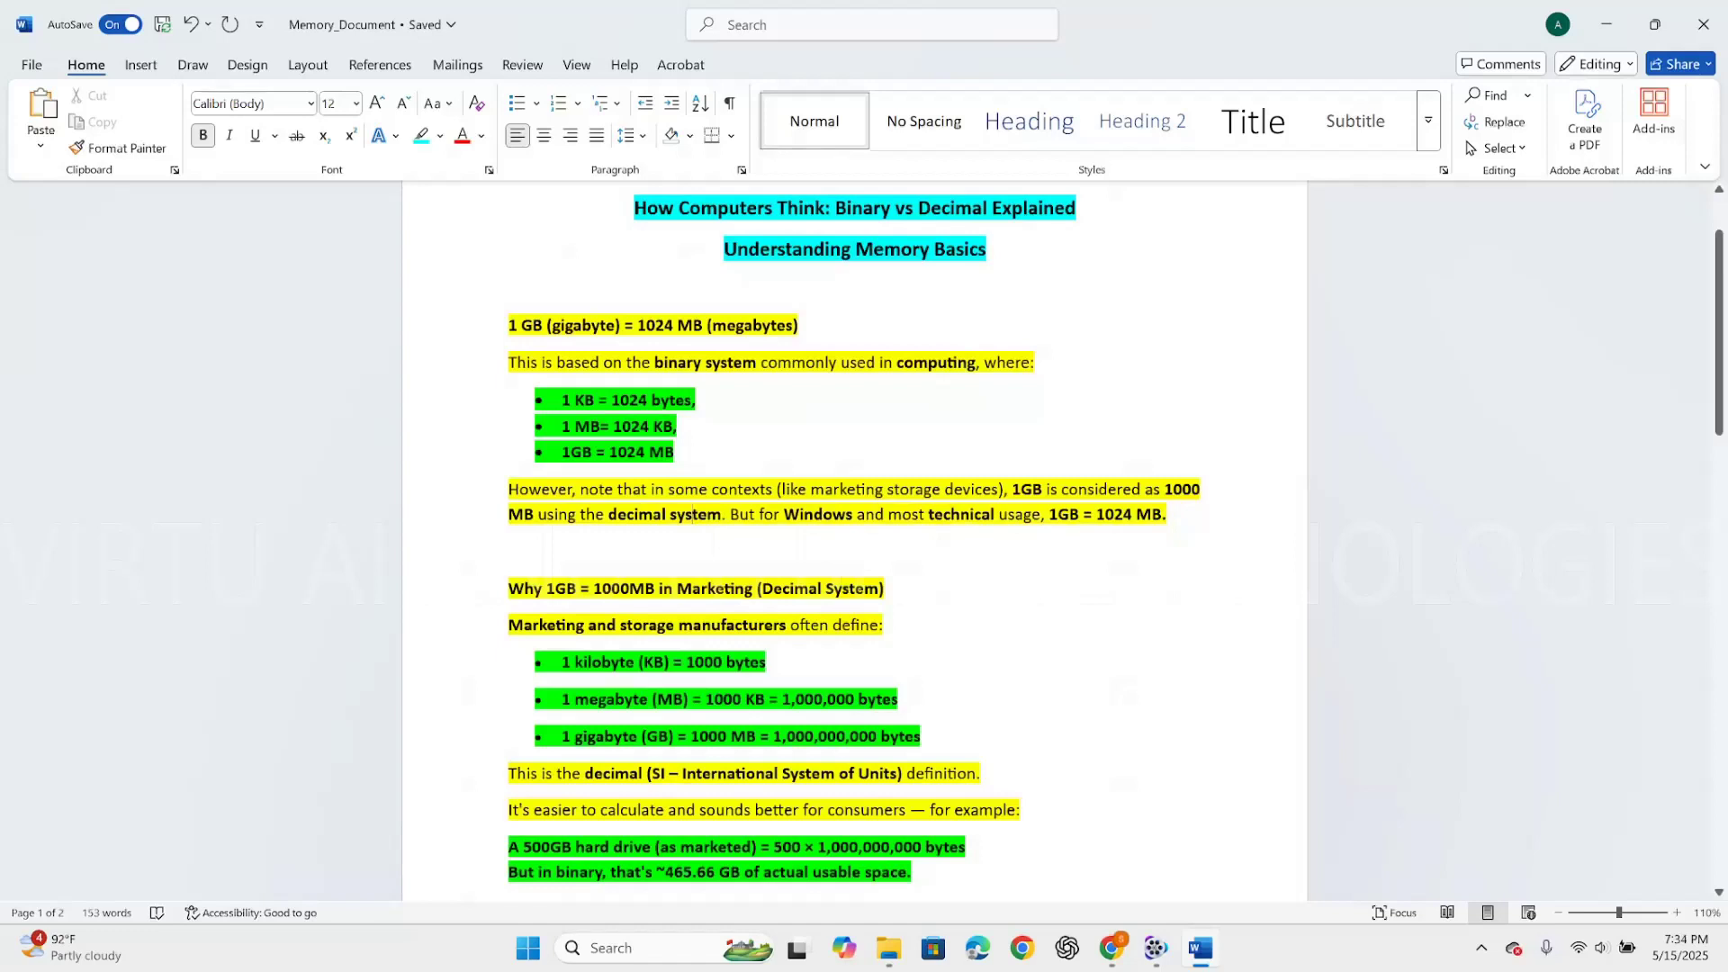
- Highlight '500 × 1,000,000,000 bytes' in the notes, then minimize Word to the desktop
left_click_drag(772, 847, 965, 847)
left_click(965, 847)
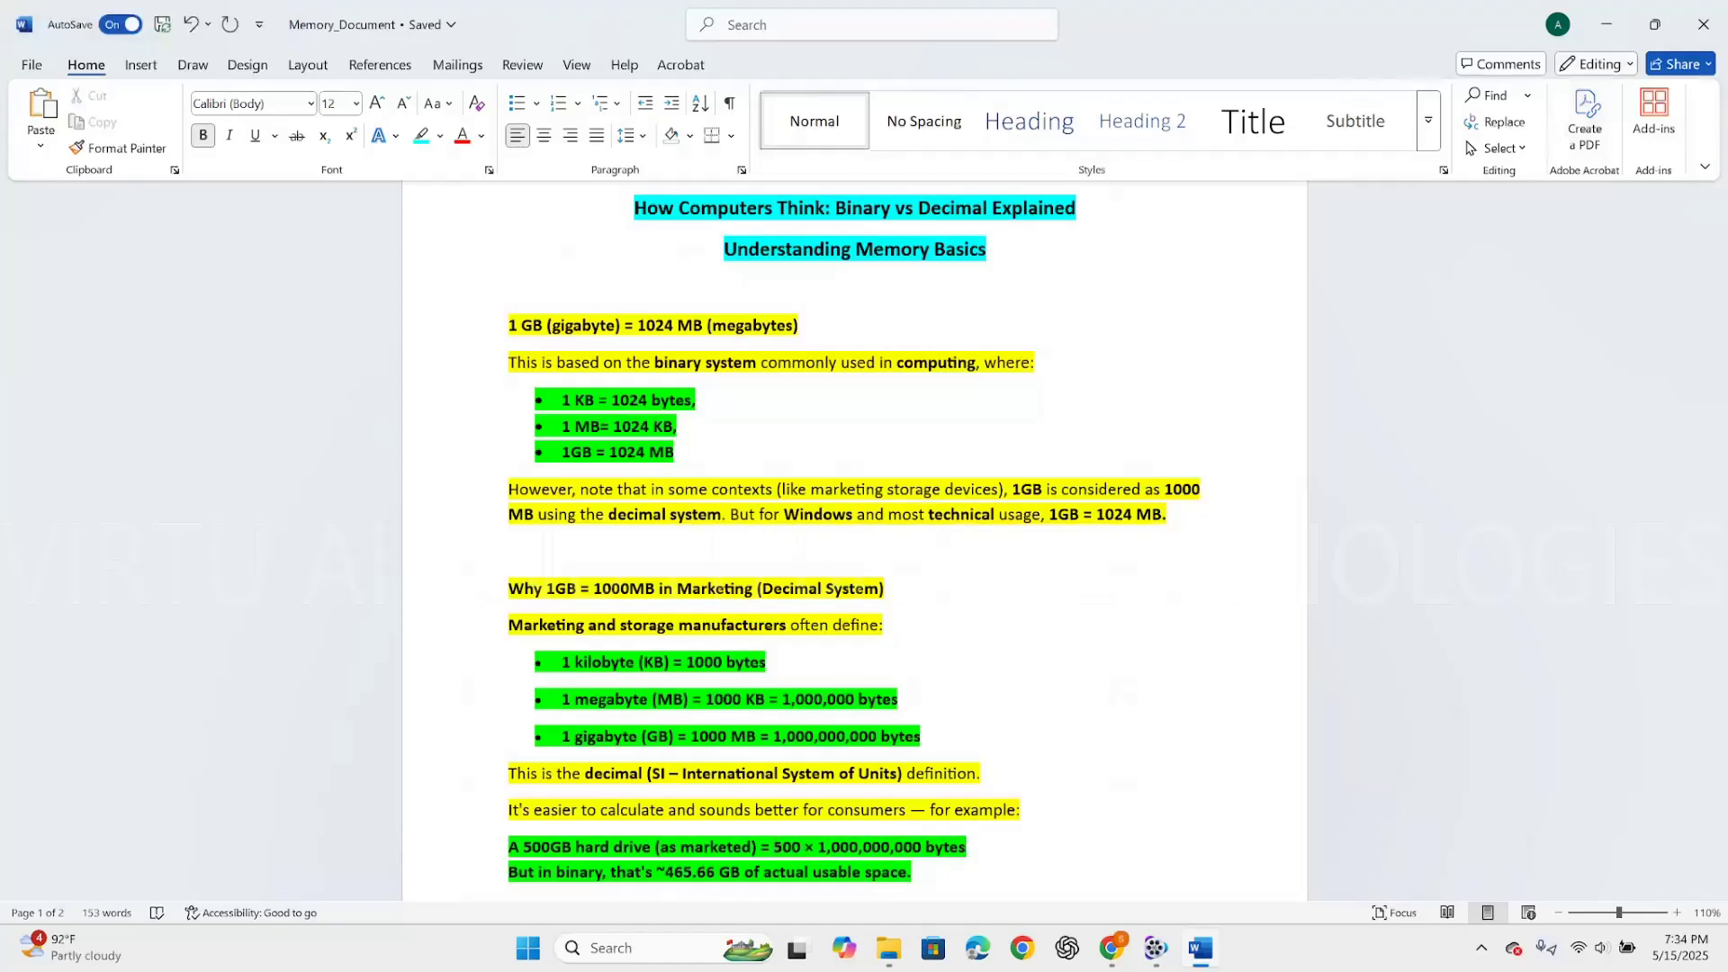
left_click(1607, 25)
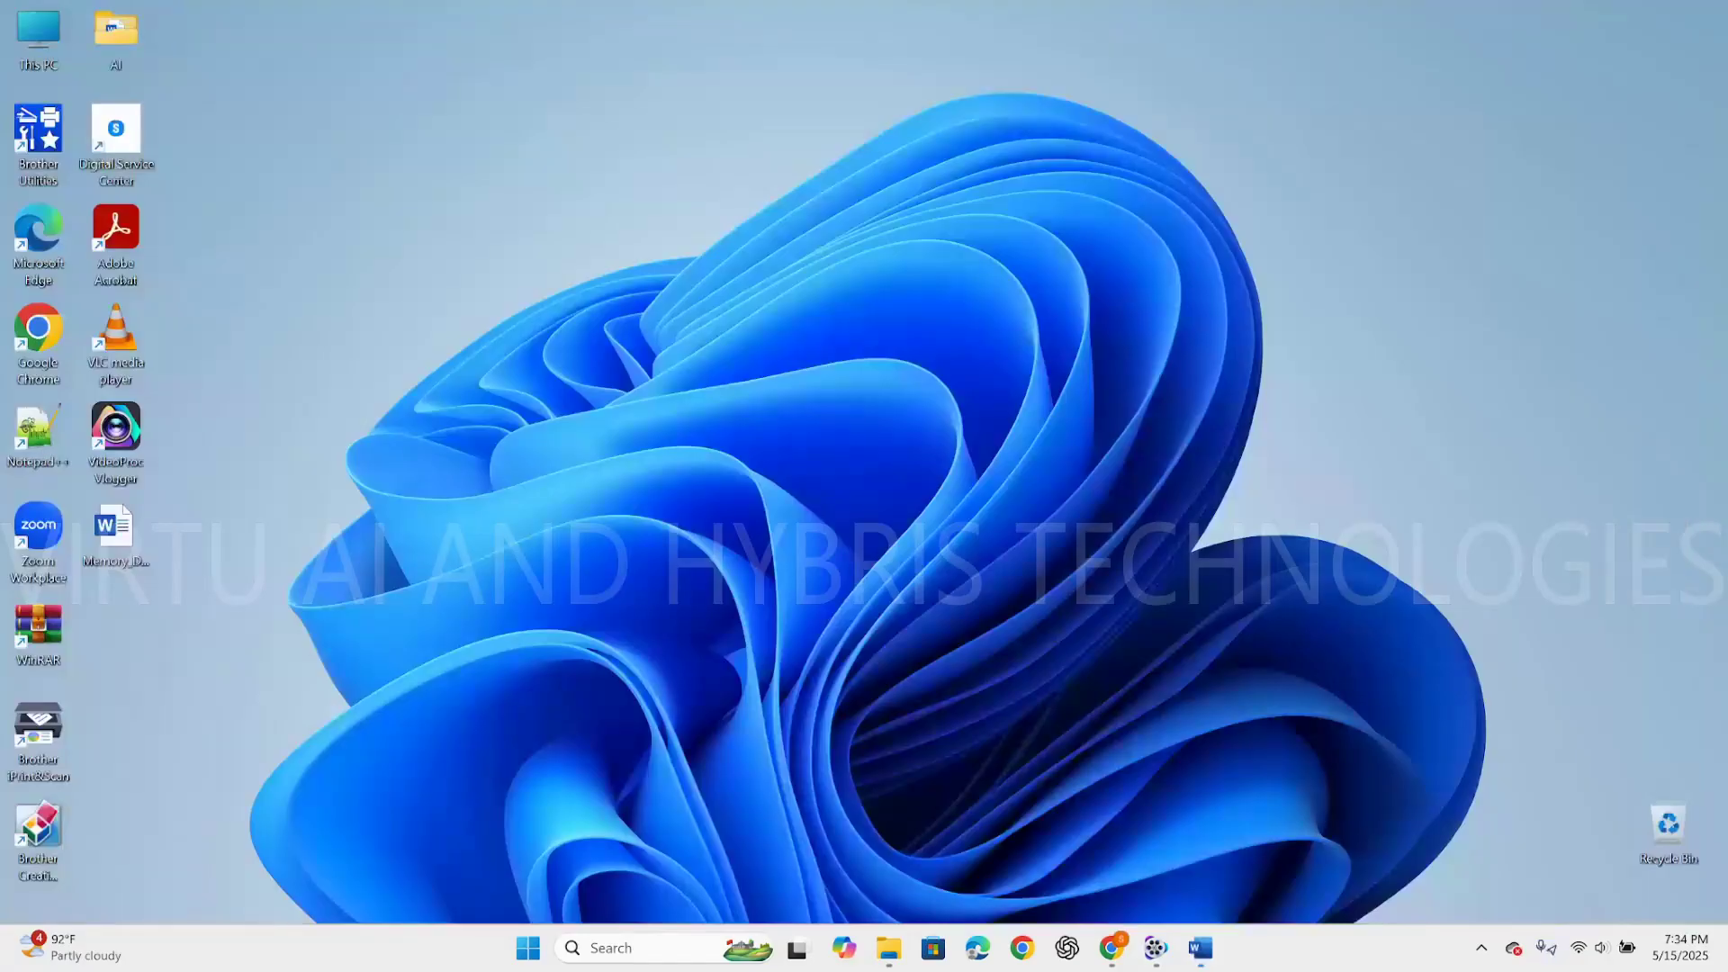
key("super+x")
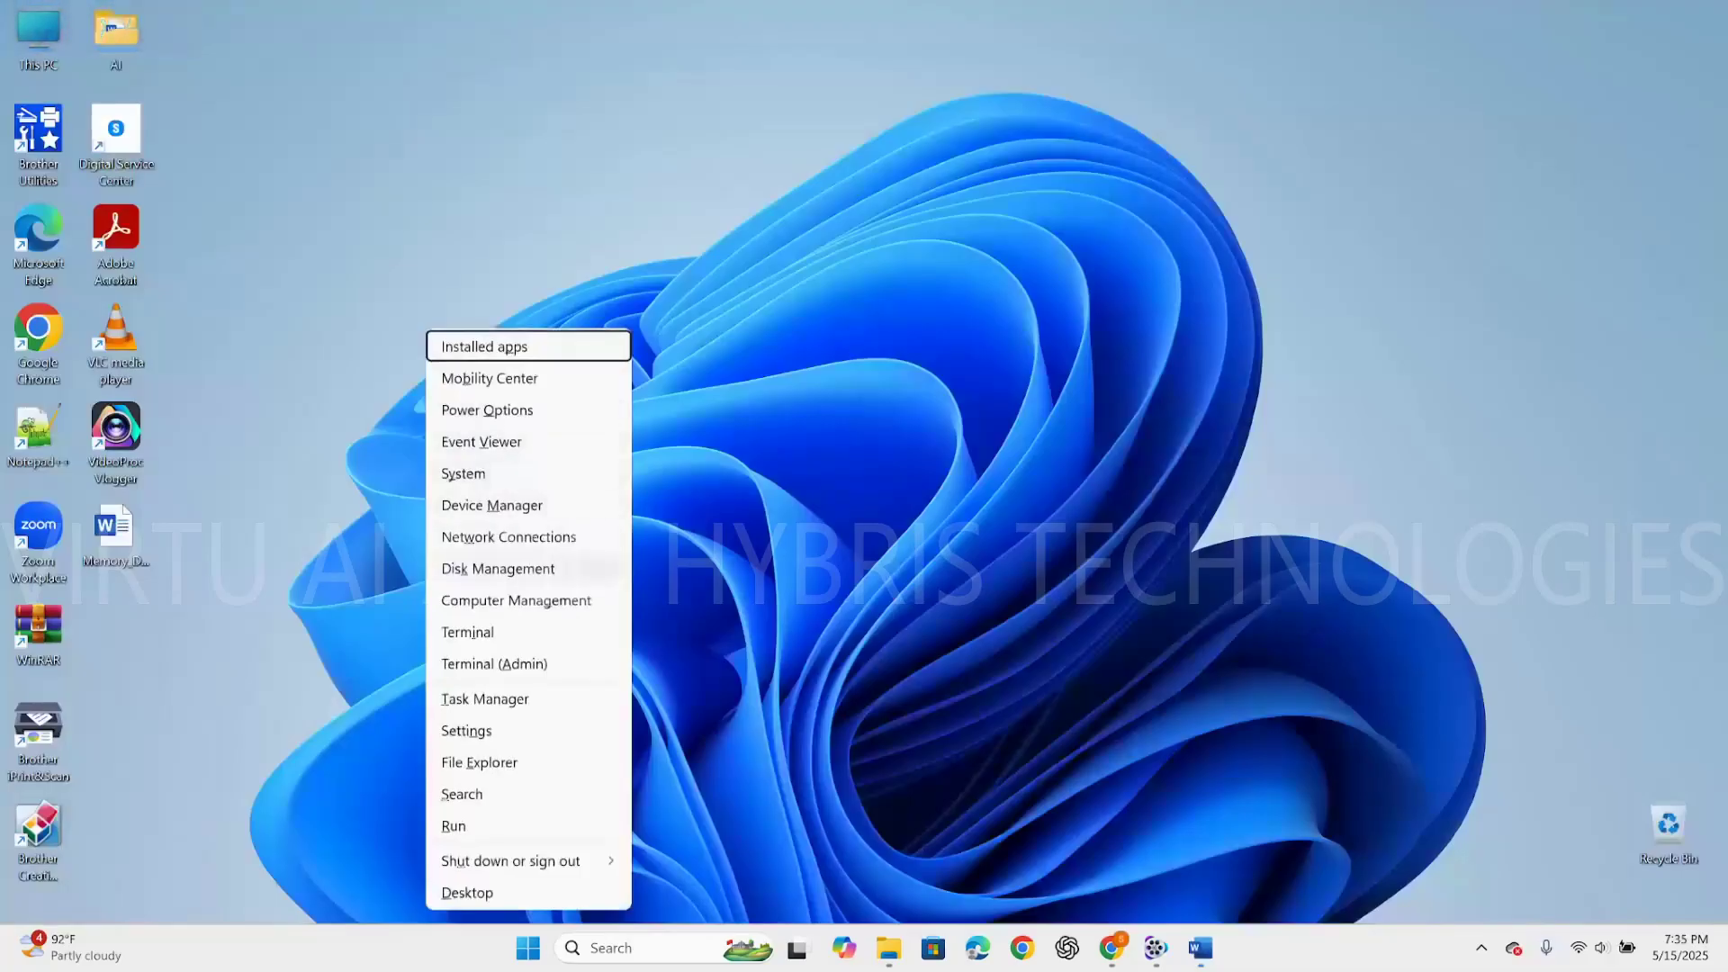
left_click(540, 569)
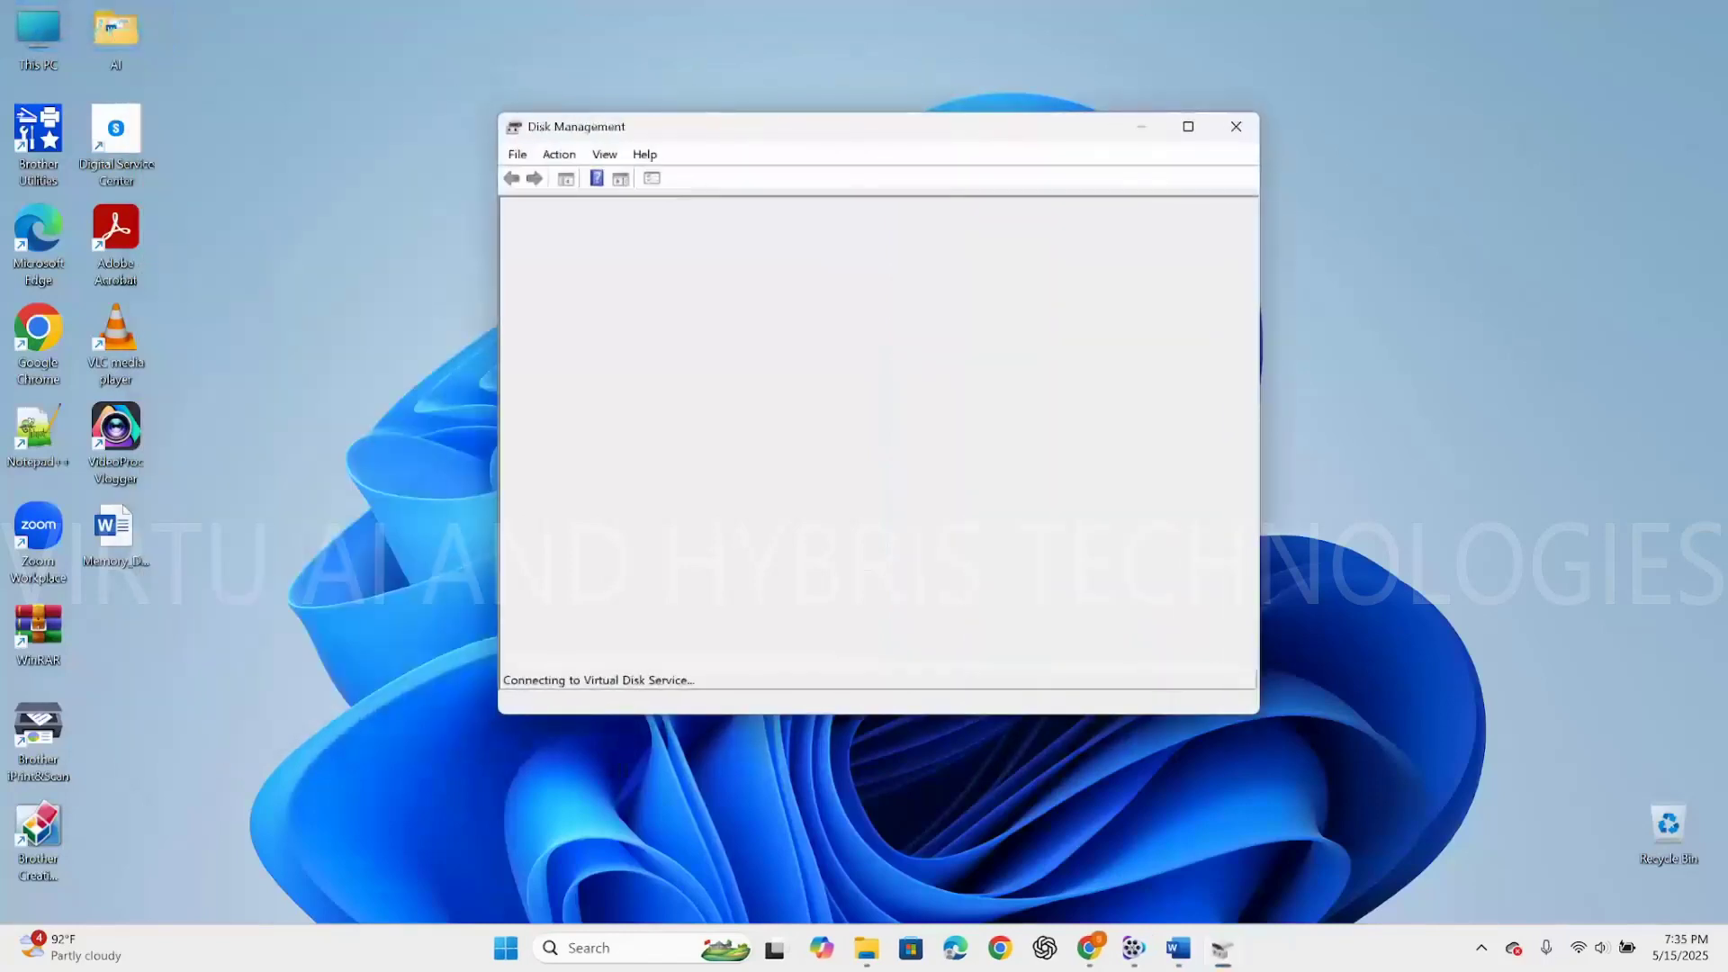
key("alt+F4")
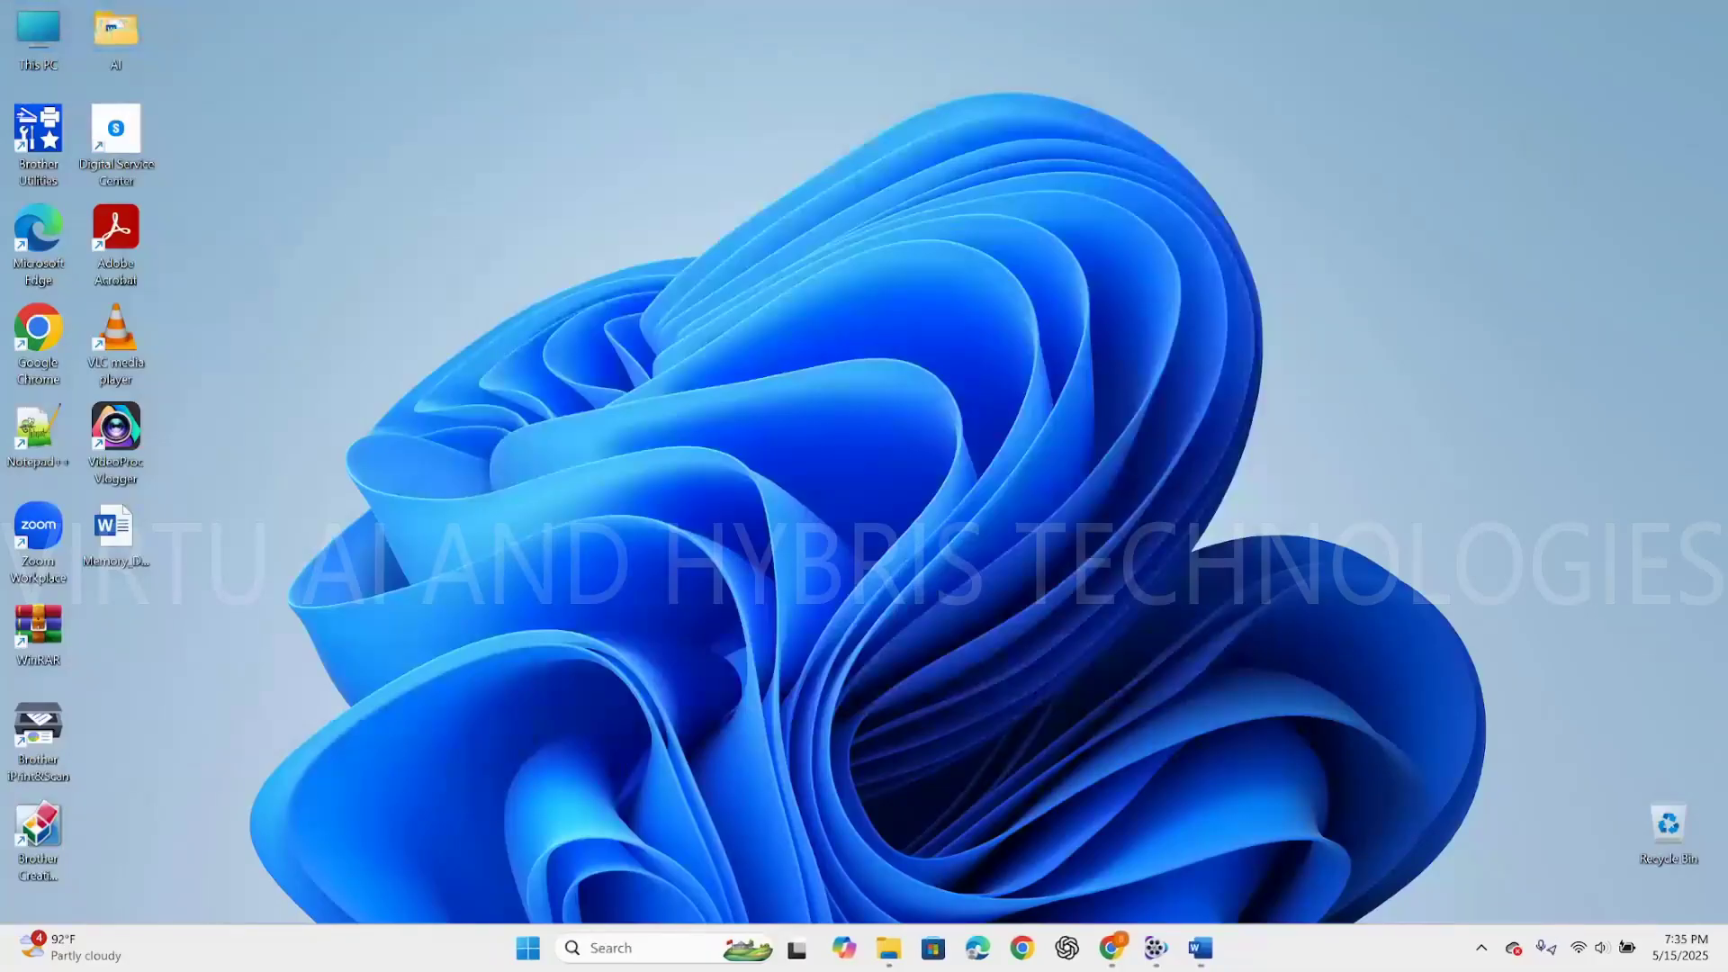
key("super")
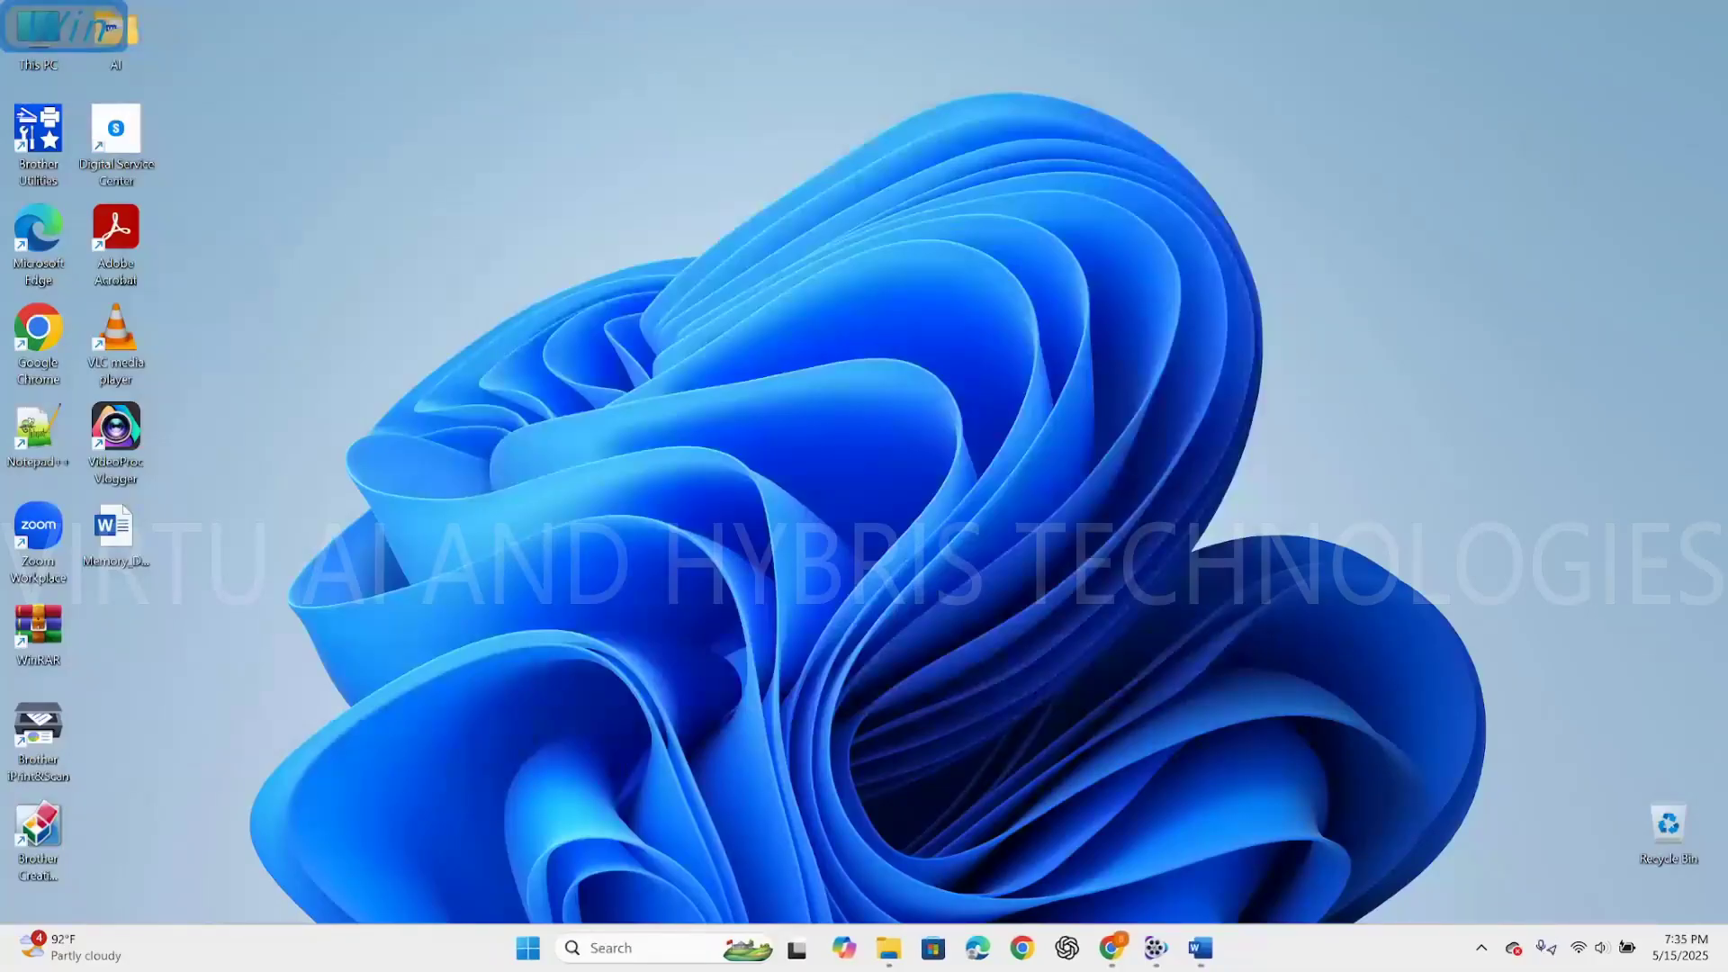
key("super+r")
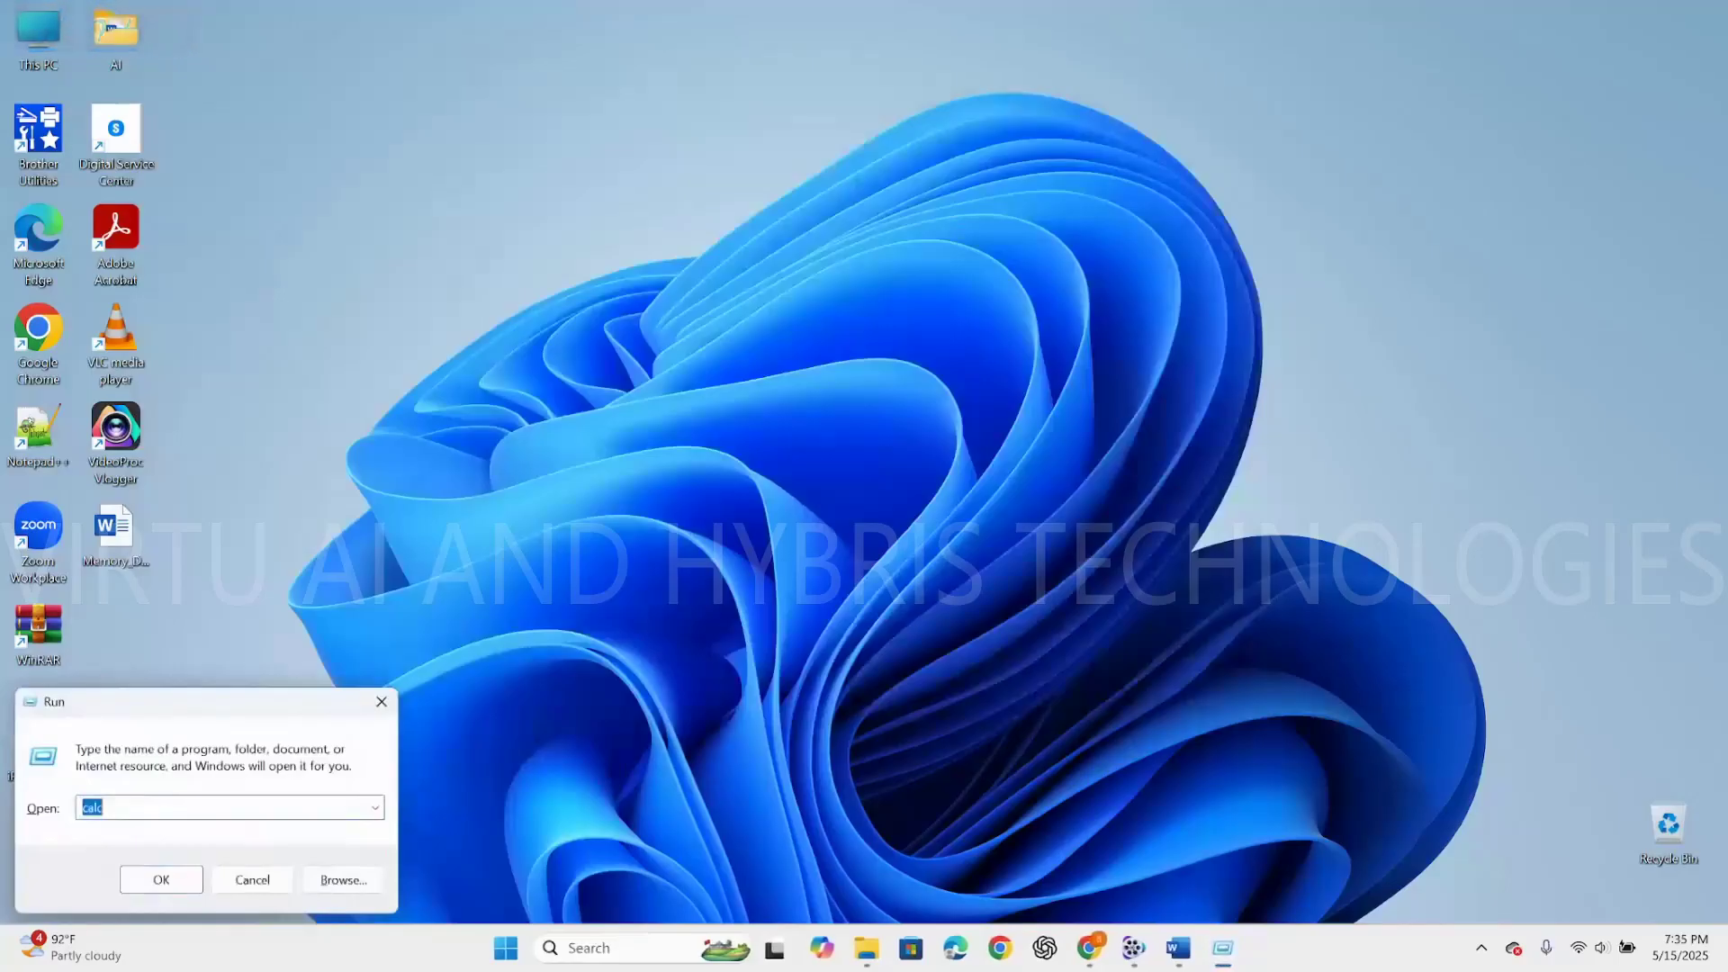
type("dis")
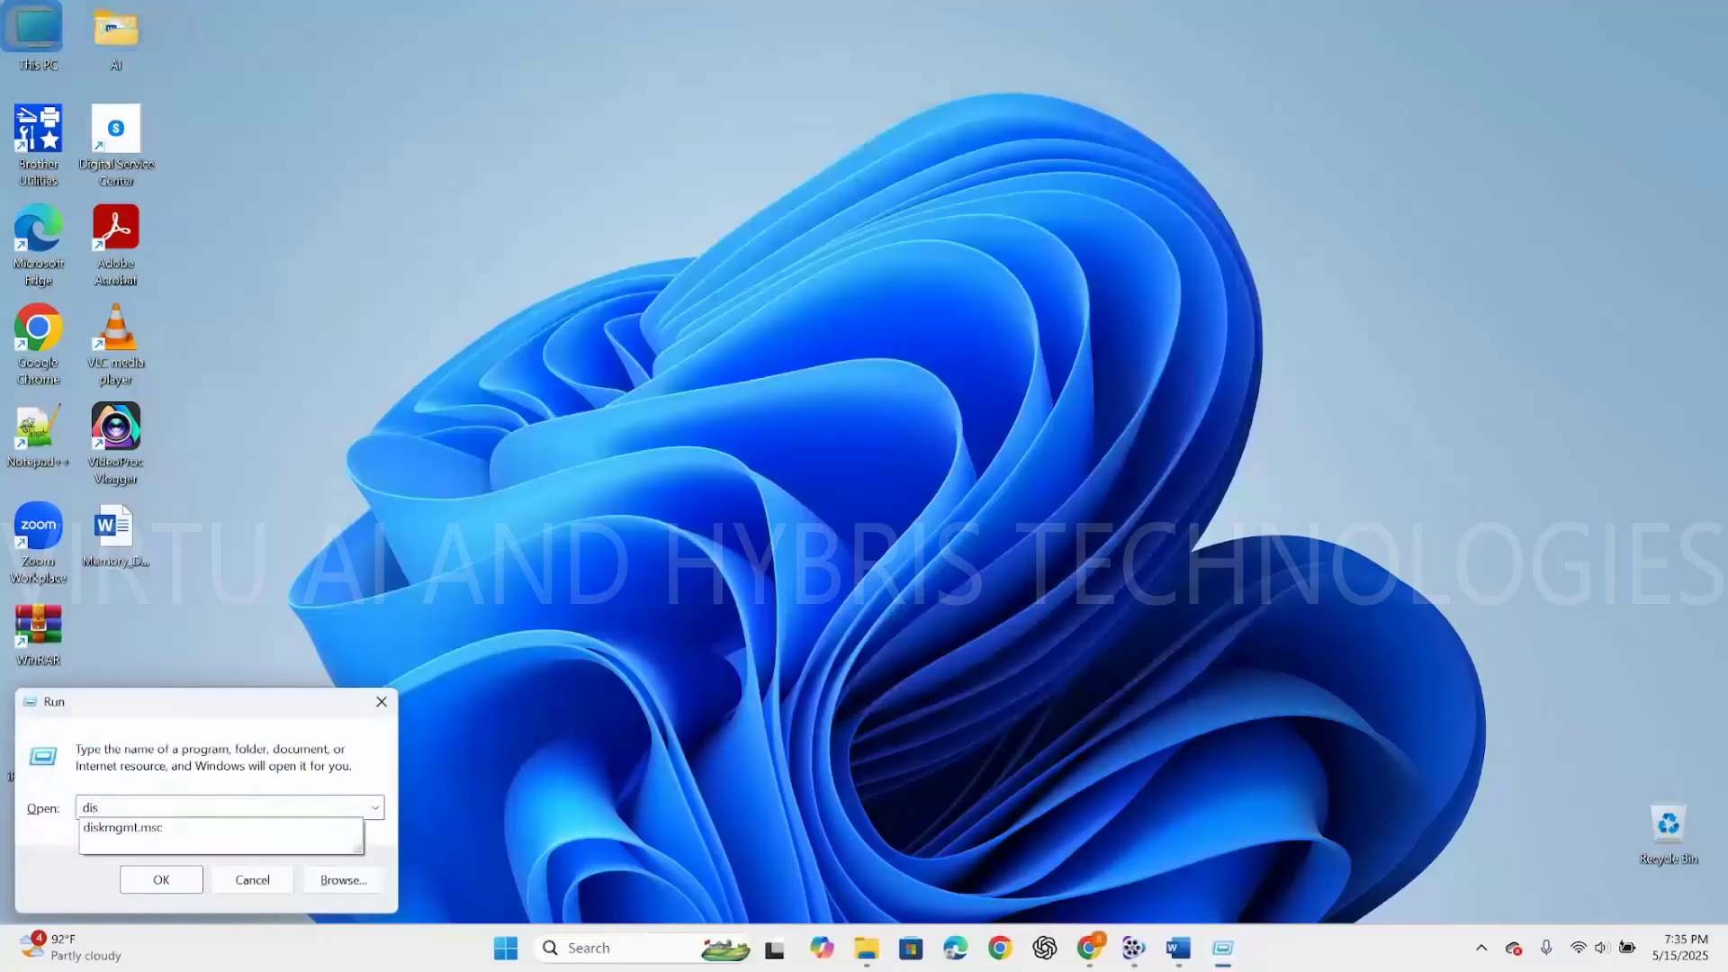
type("kmg")
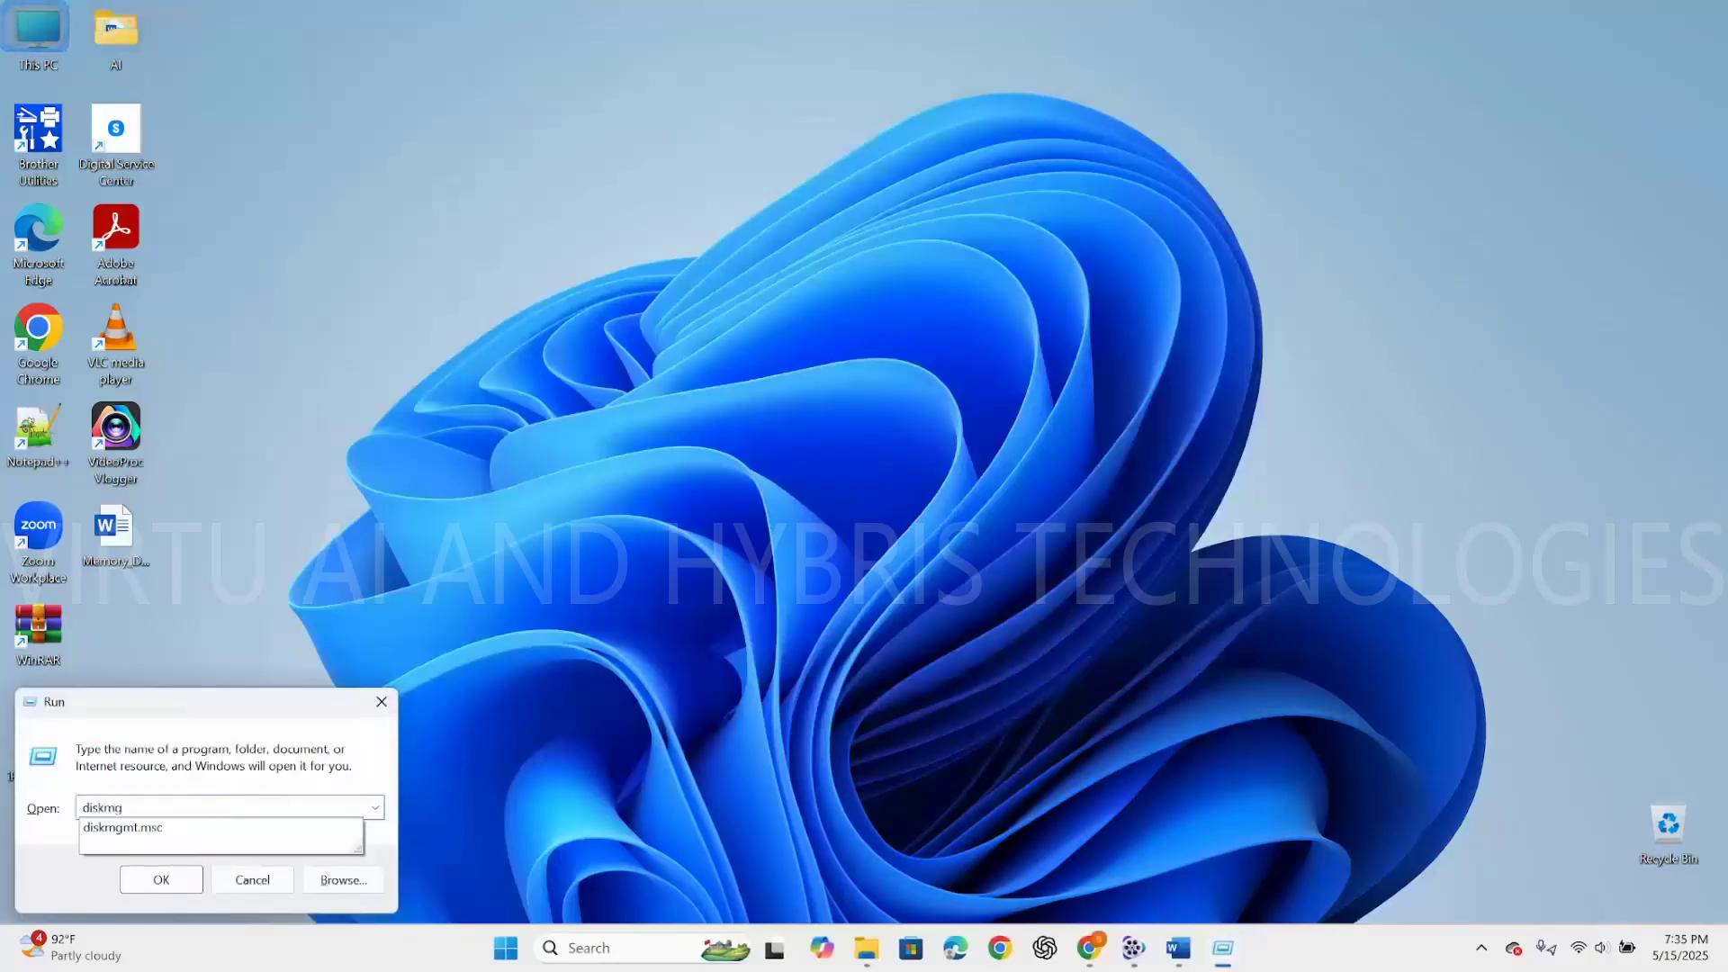
type("mt")
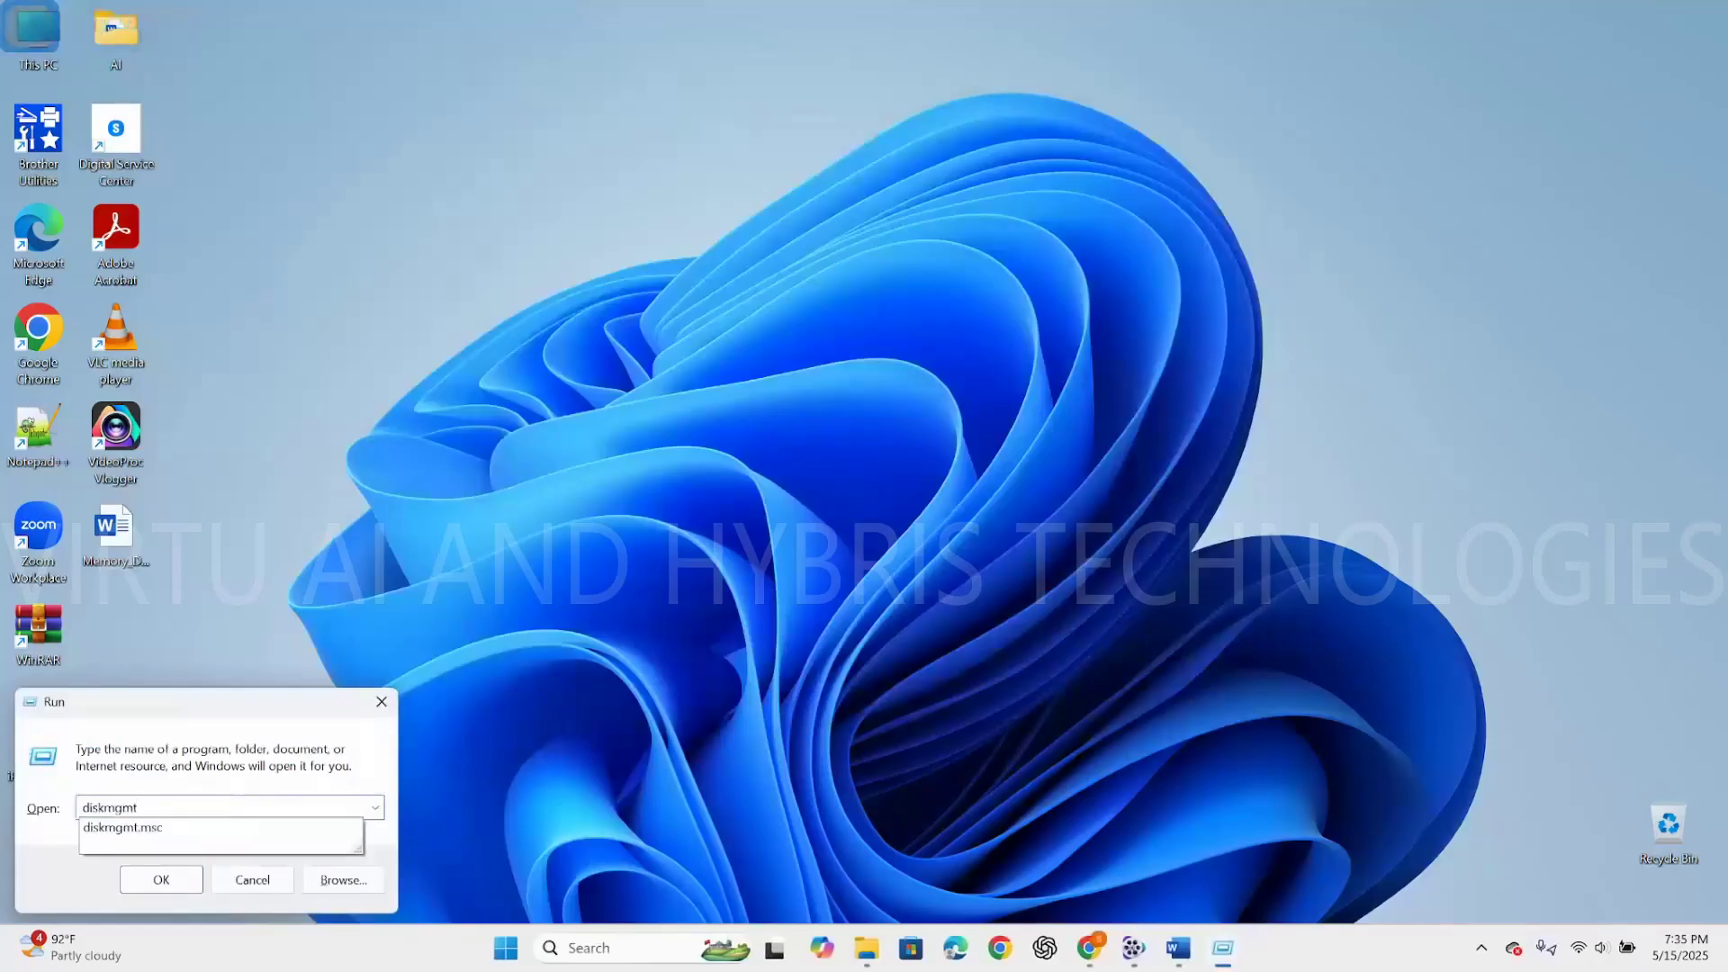
type(".msc")
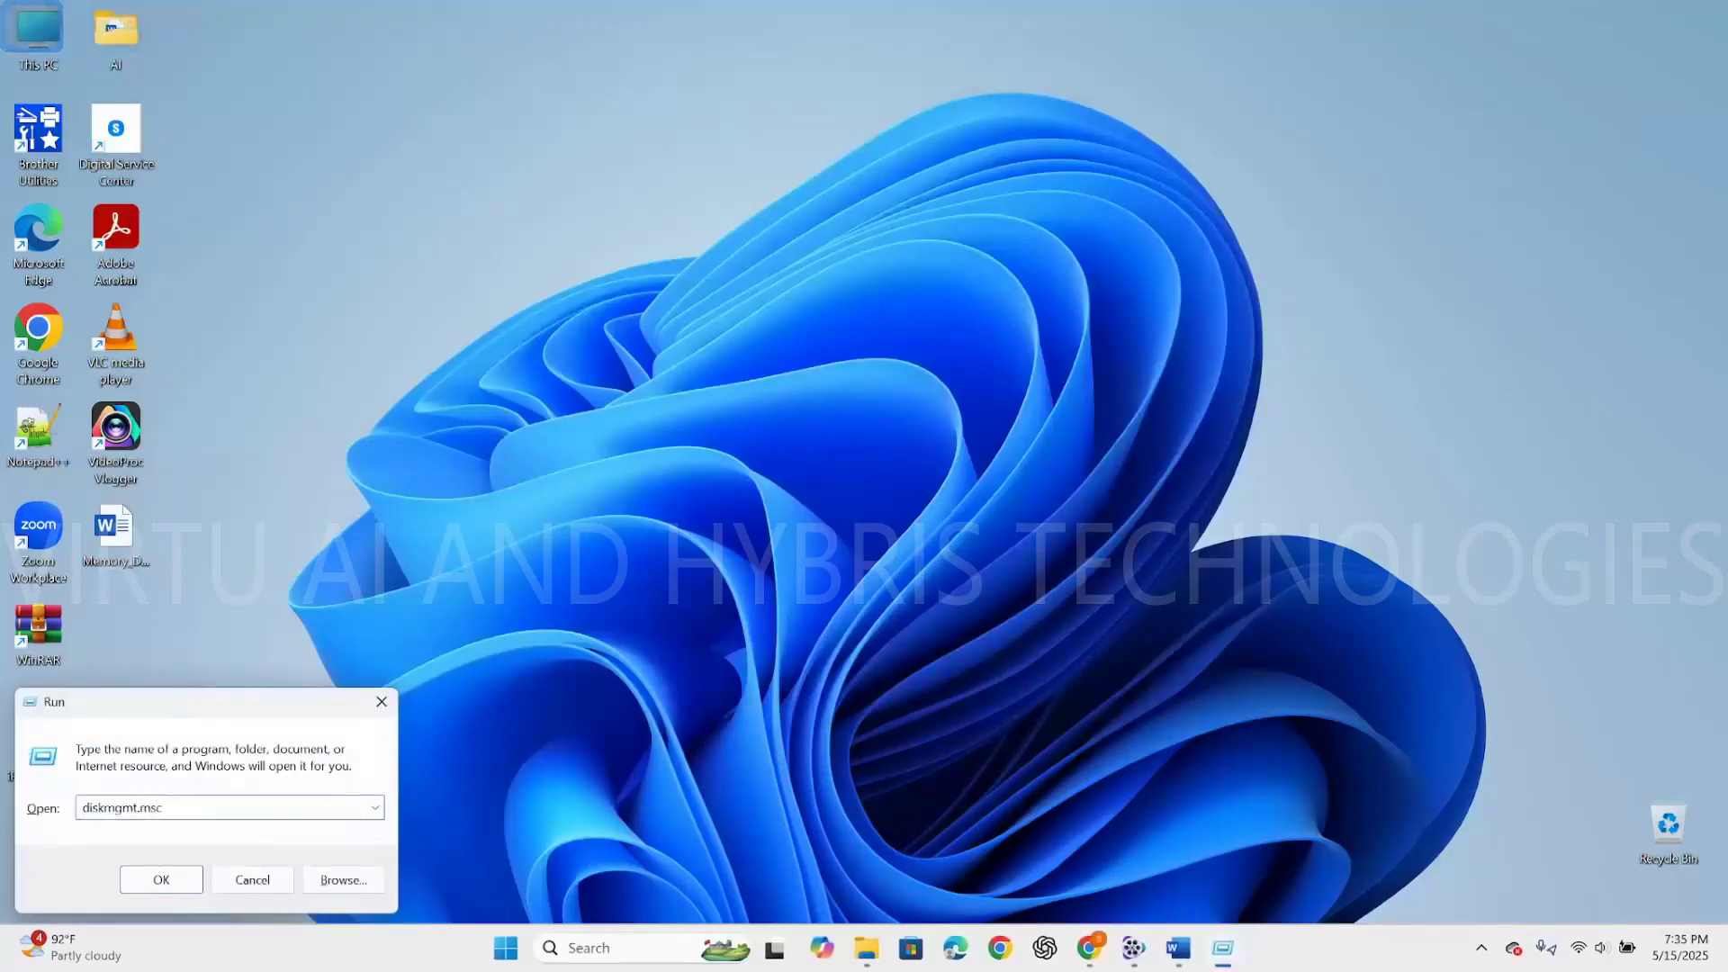
left_click(161, 880)
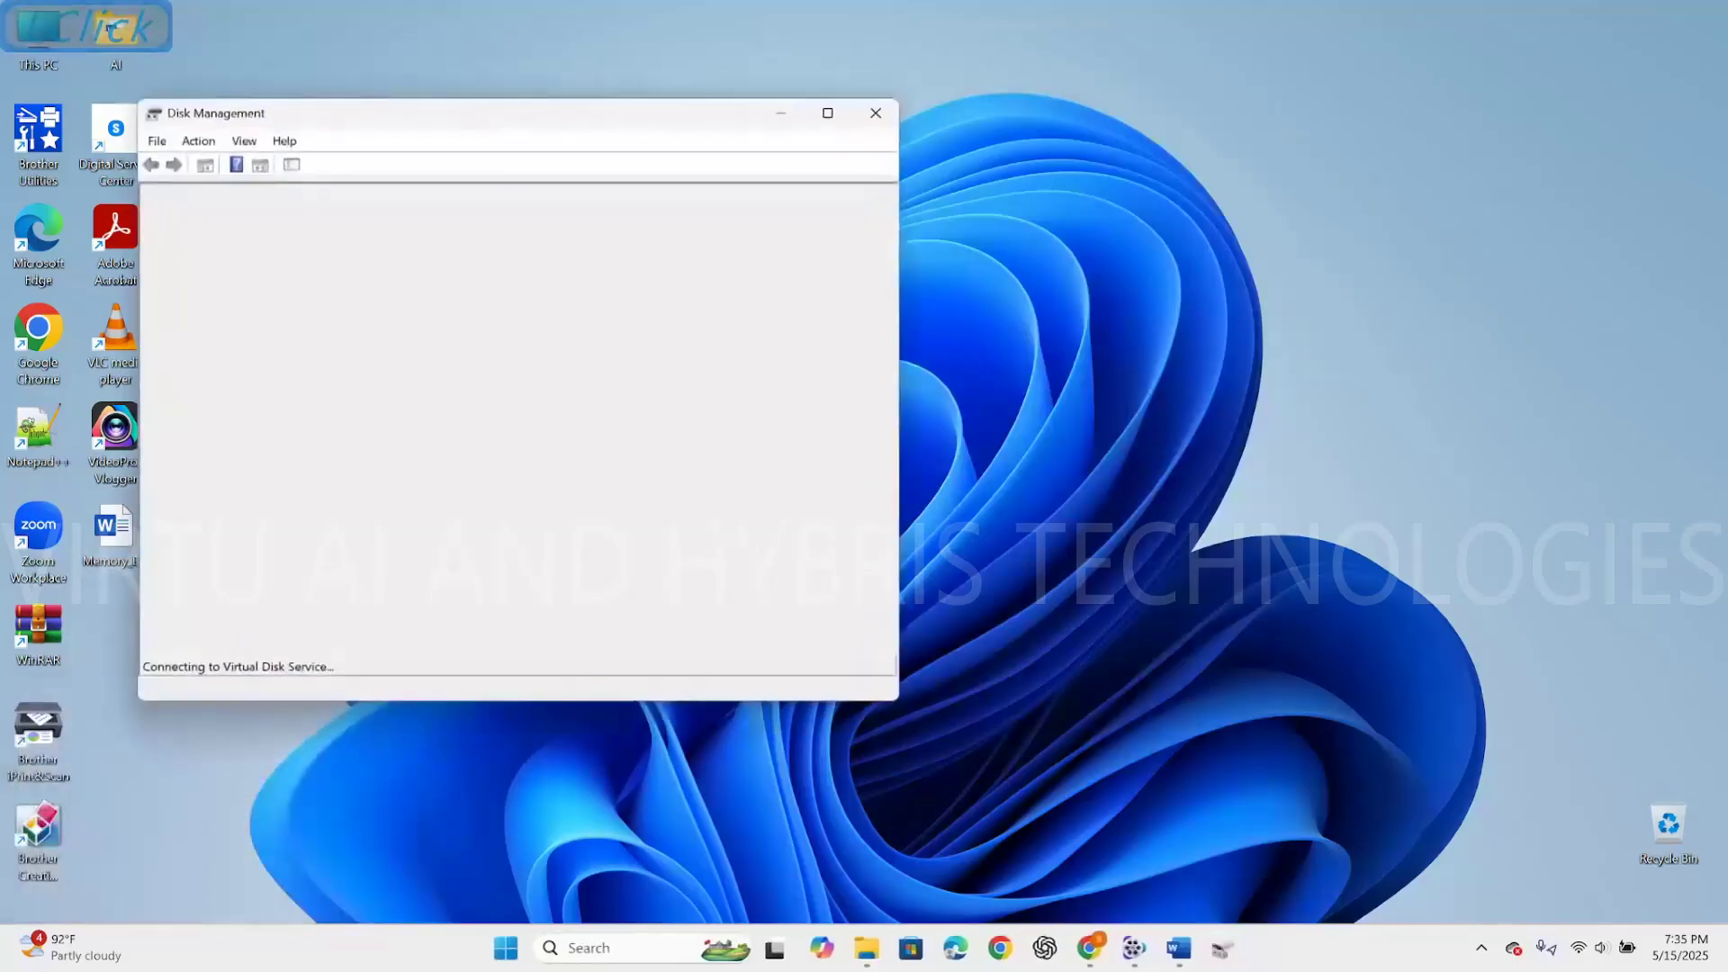
left_click(875, 112)
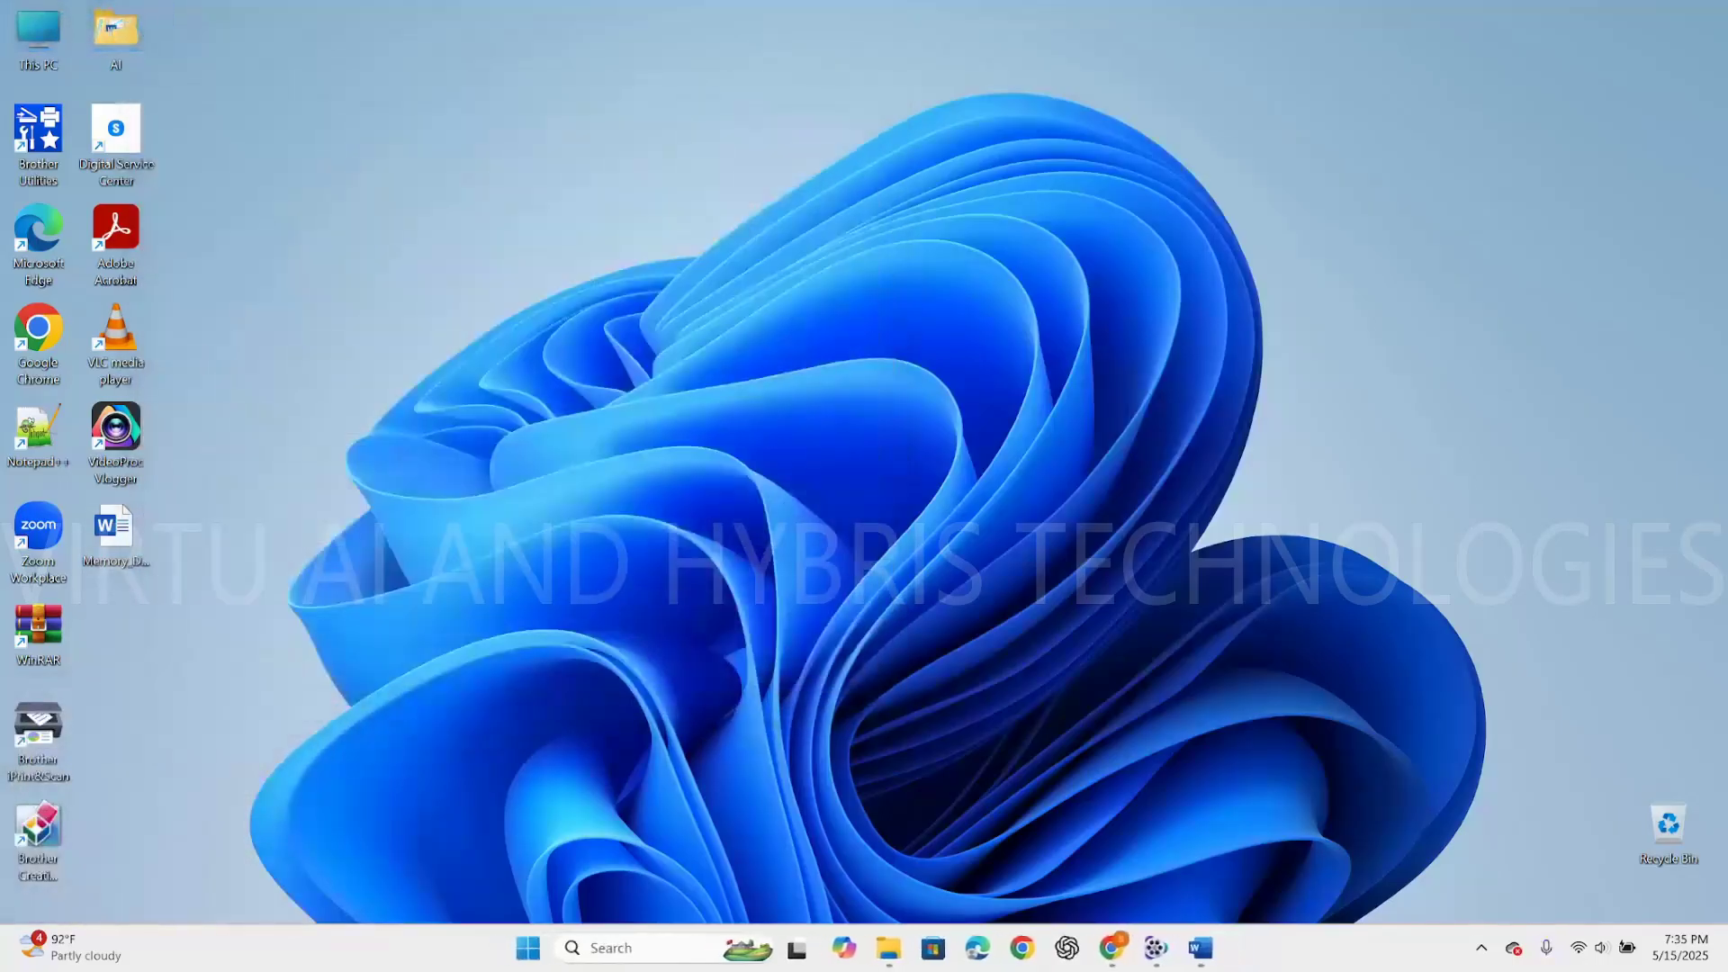
- Open Computer Management from This PC's Manage option and select Disk Management
right_click(43, 41)
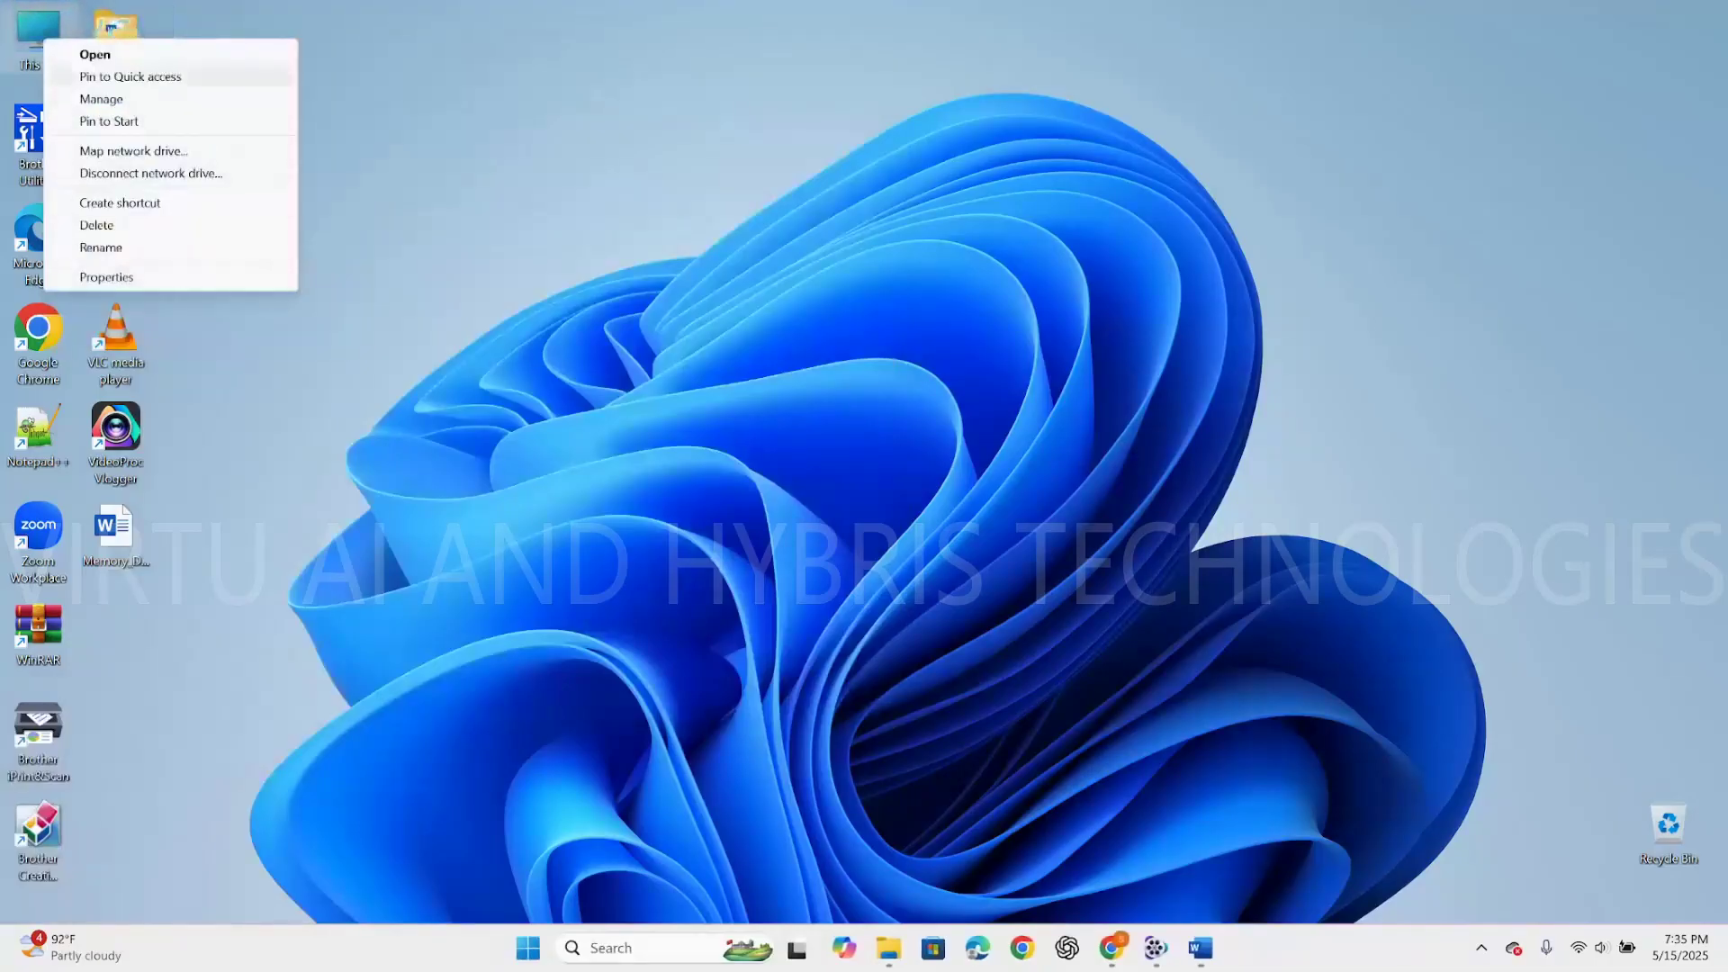
left_click(100, 99)
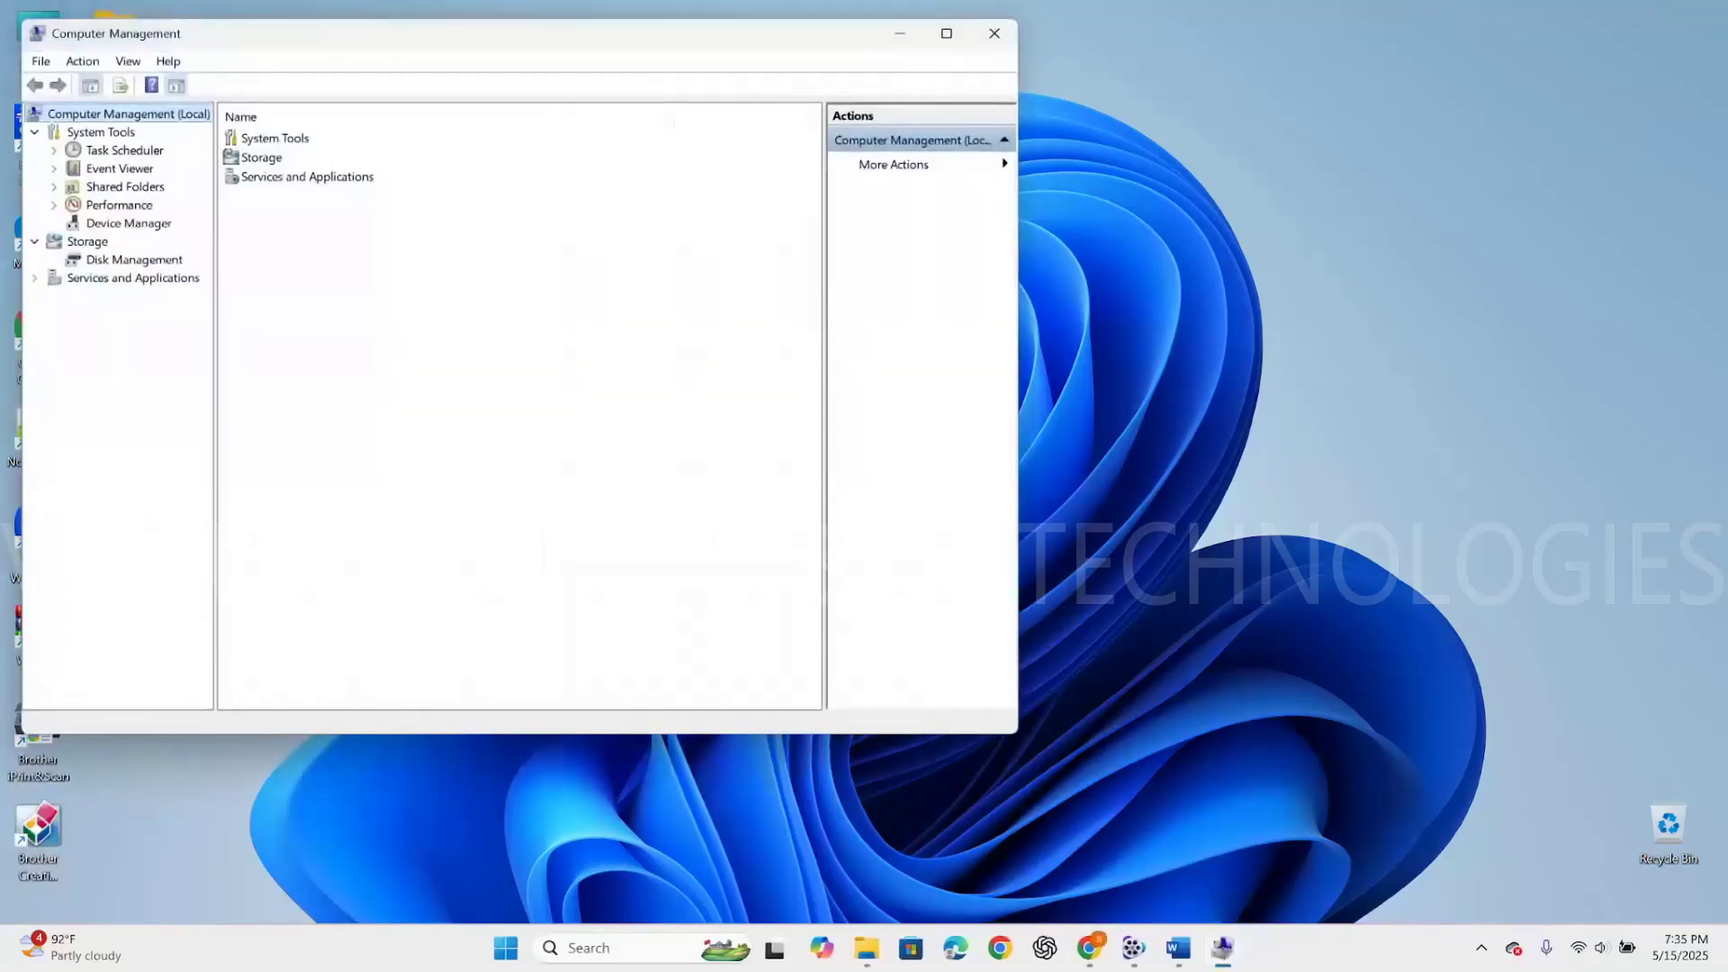
left_click(134, 259)
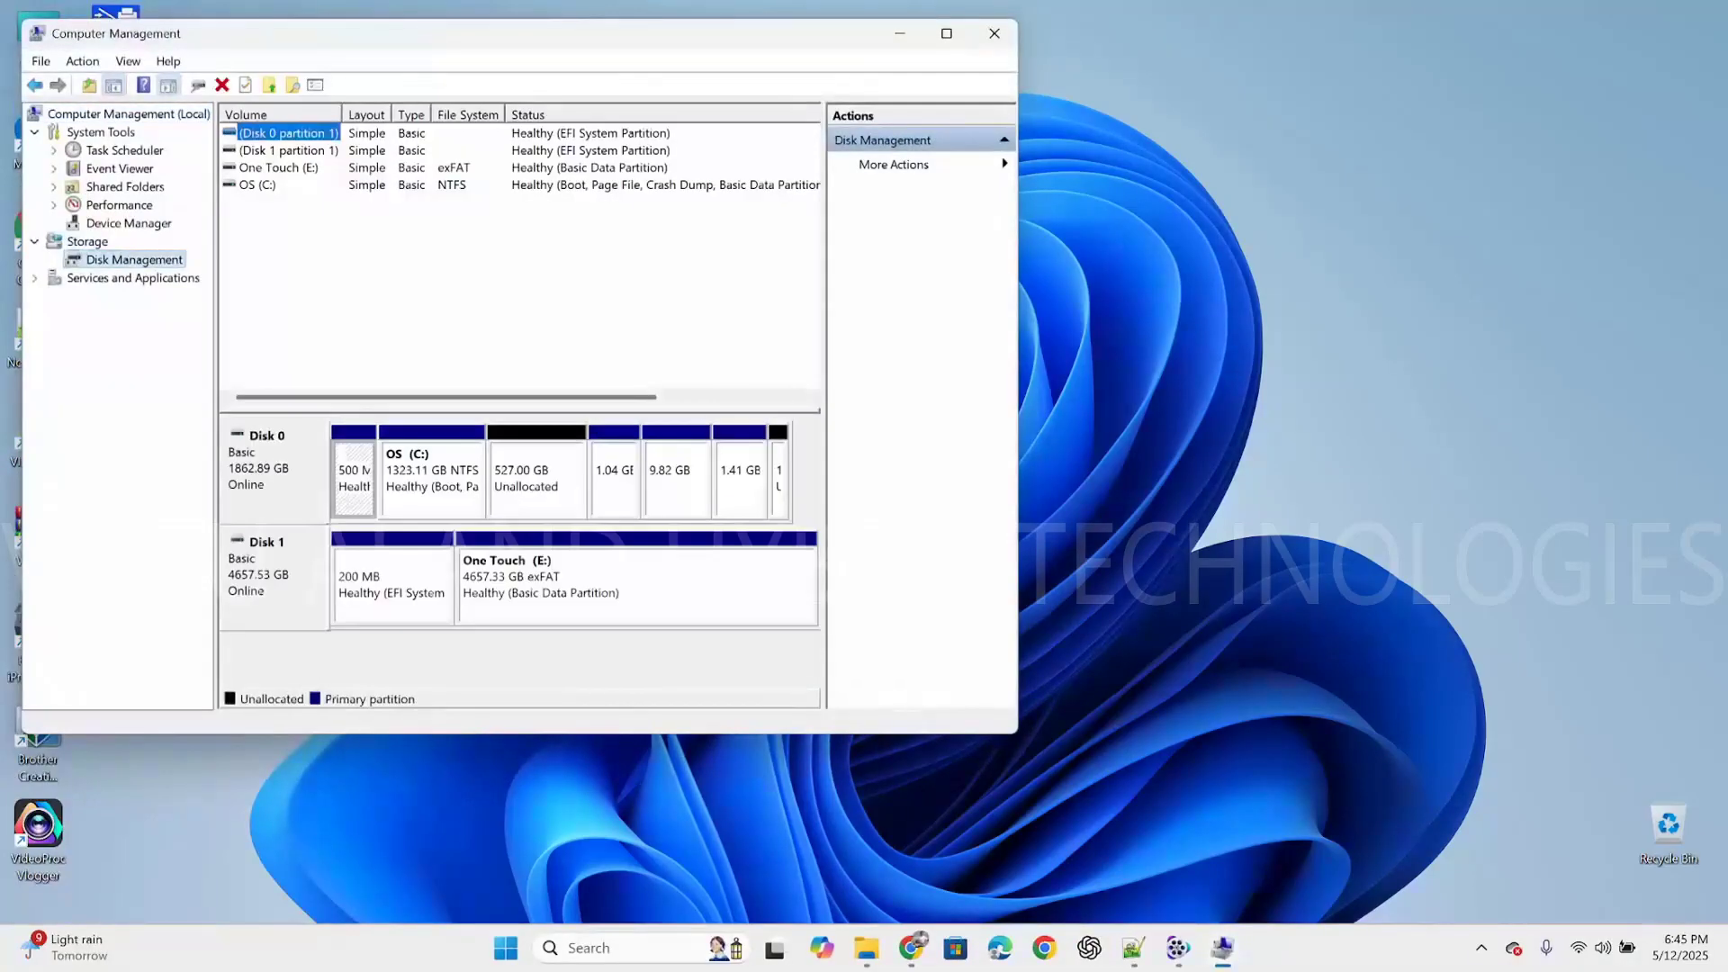
- Maximize the Computer Management window to fill the screen
key("super+Up")
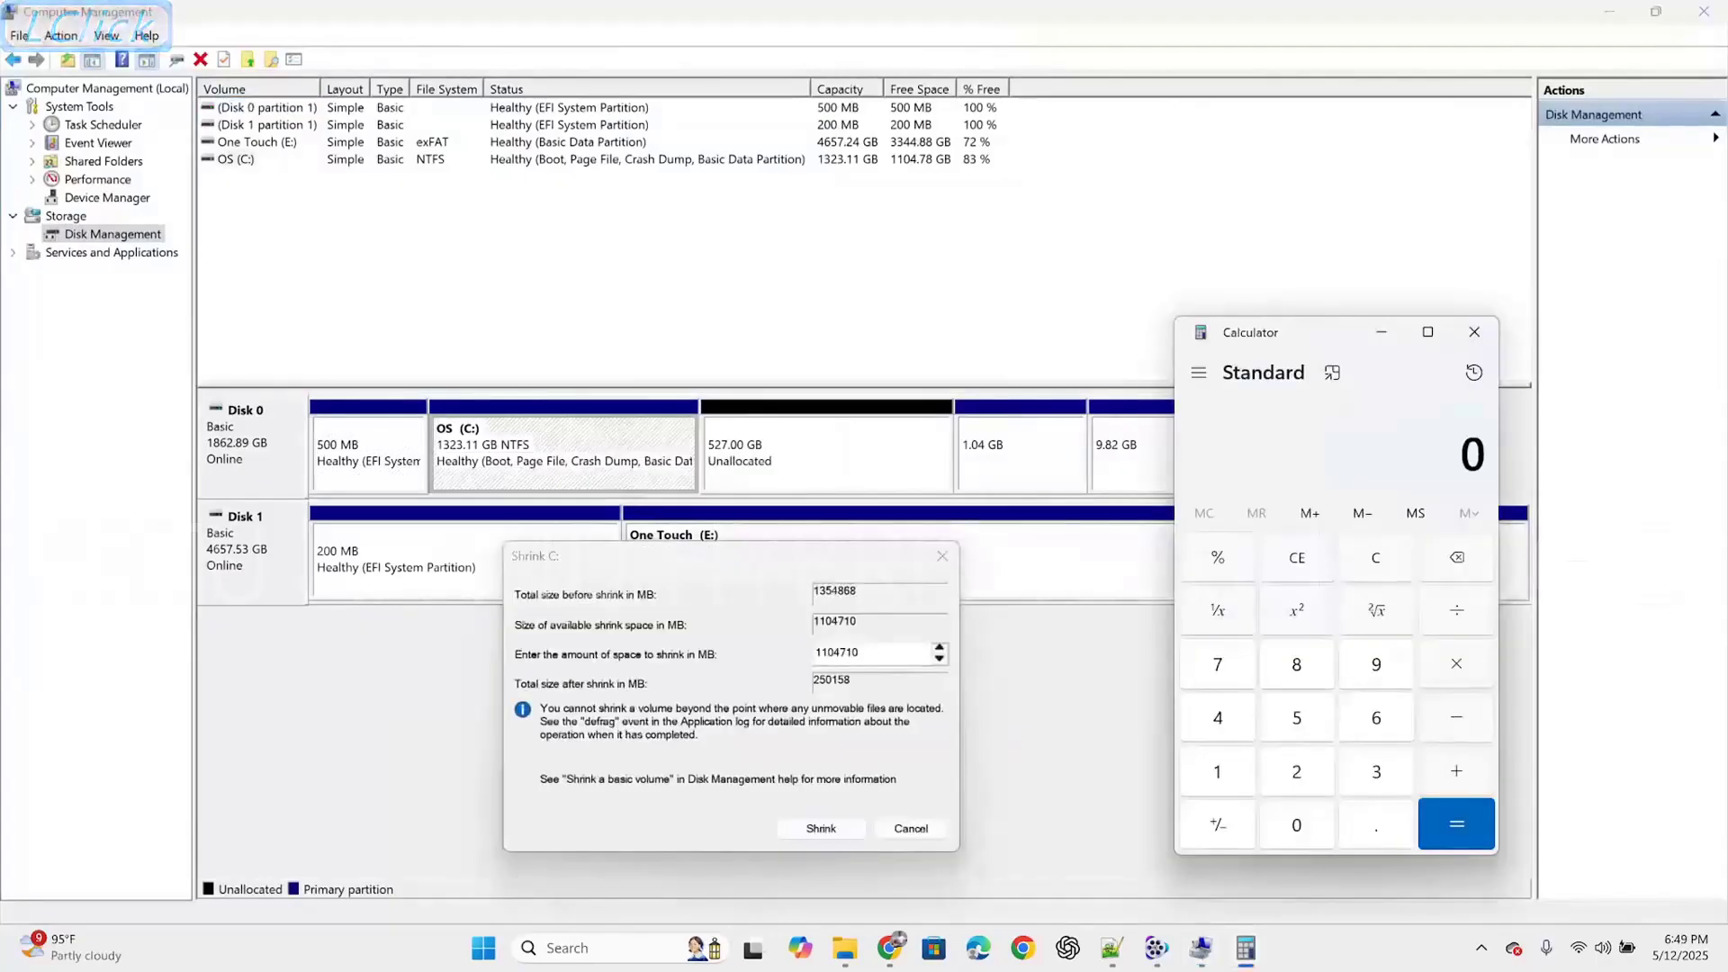
- Compute 1323.11 − 900 in Calculator, giving 423.11 GB to remove
type("1,3")
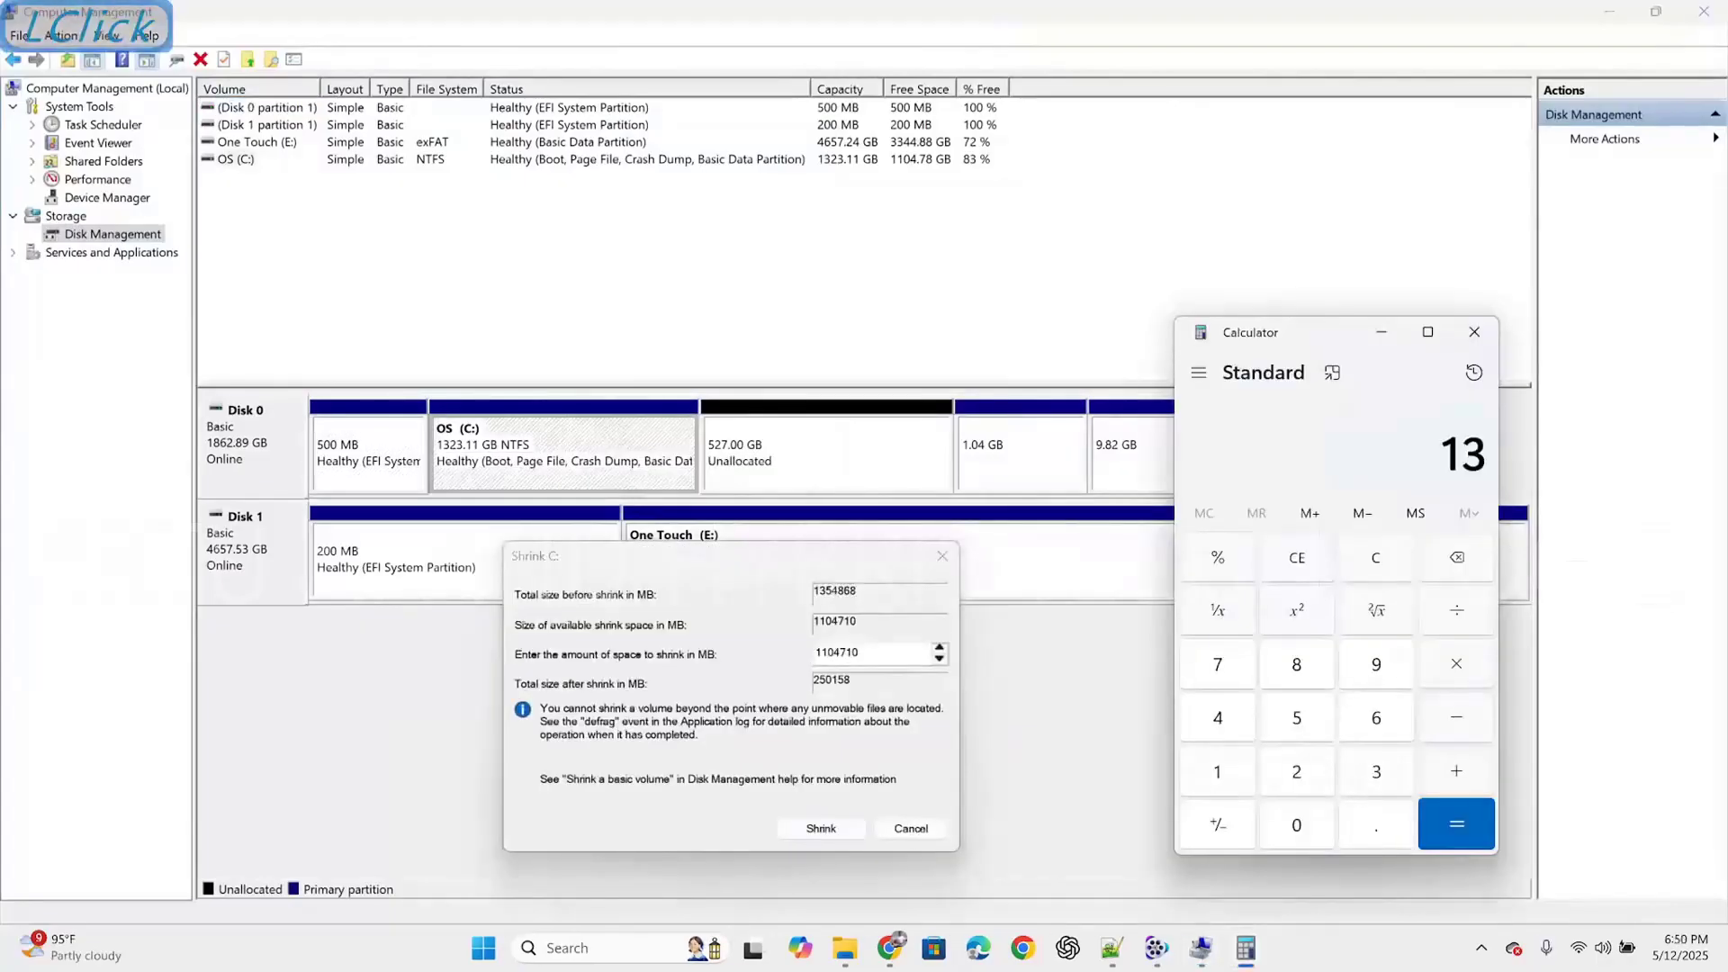
type("23.")
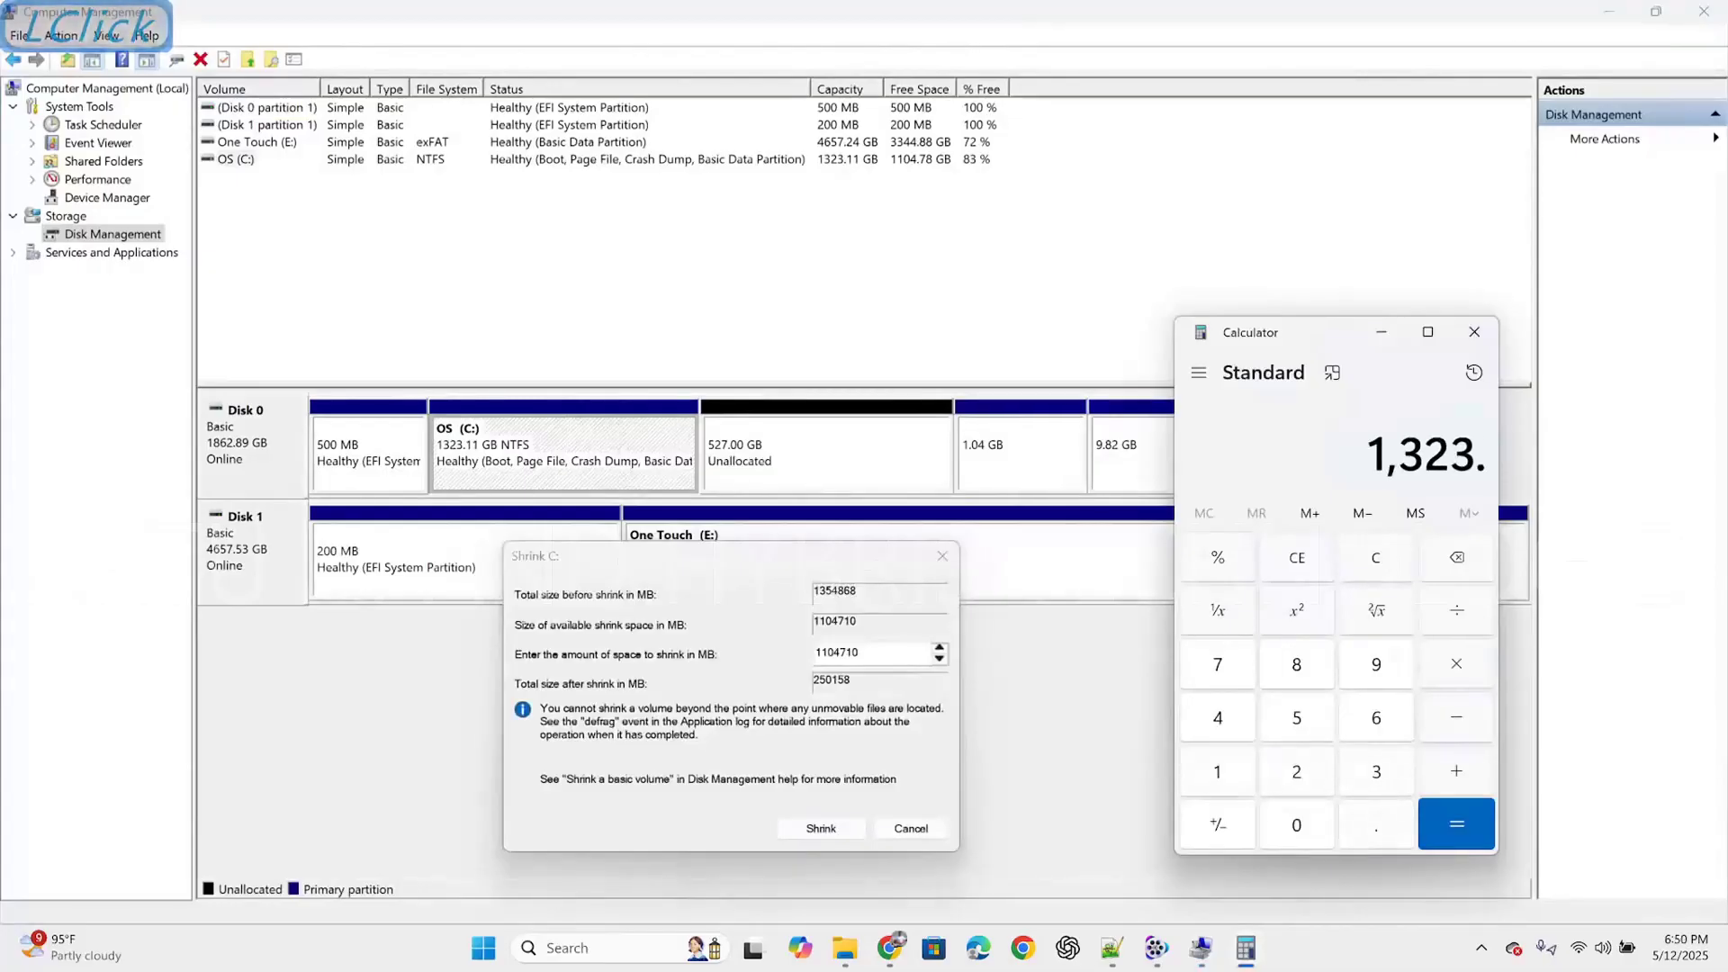
type("11")
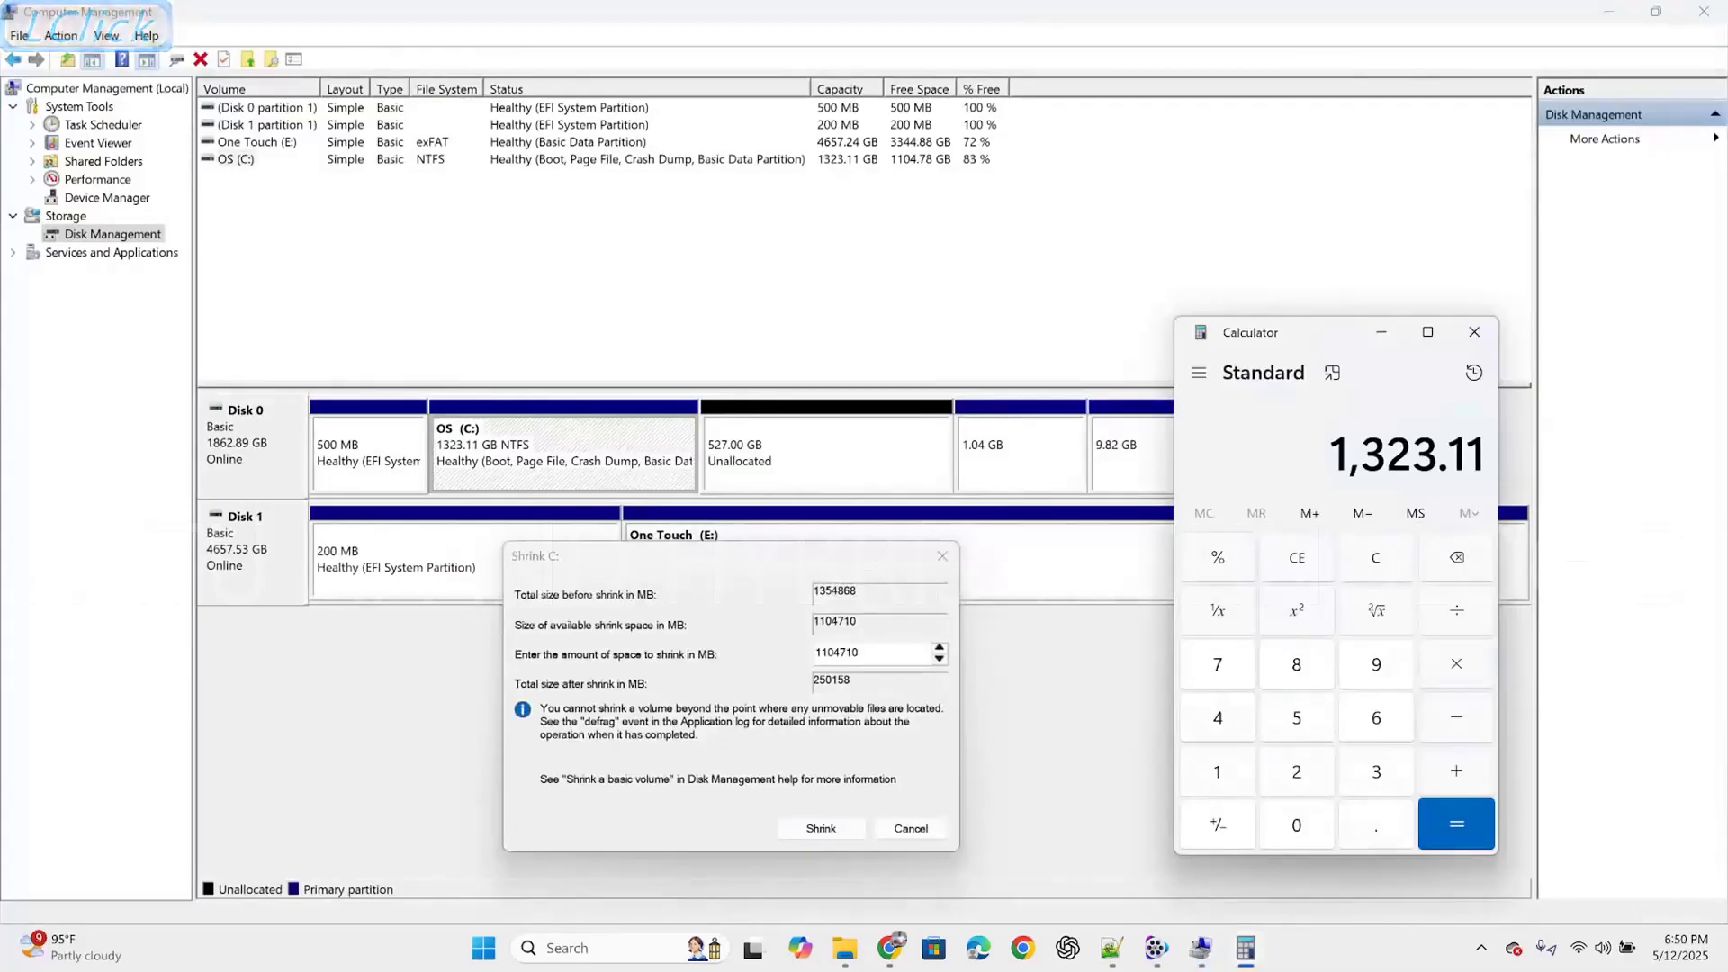
key("minus")
type("9")
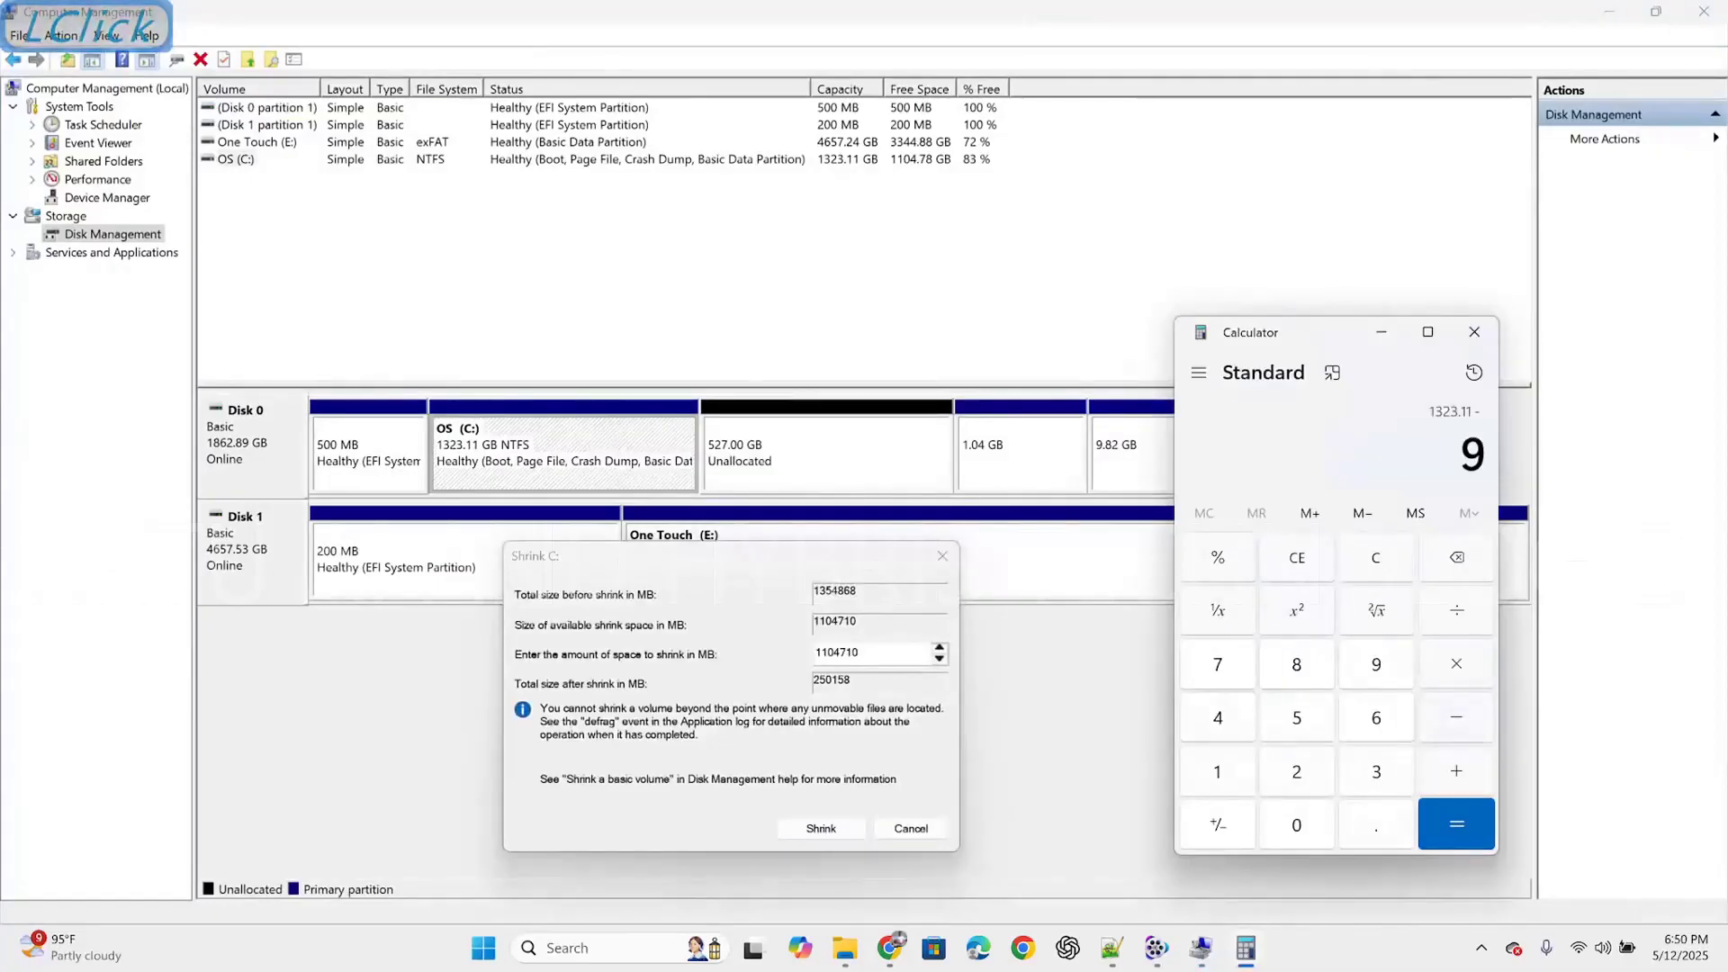
type("00")
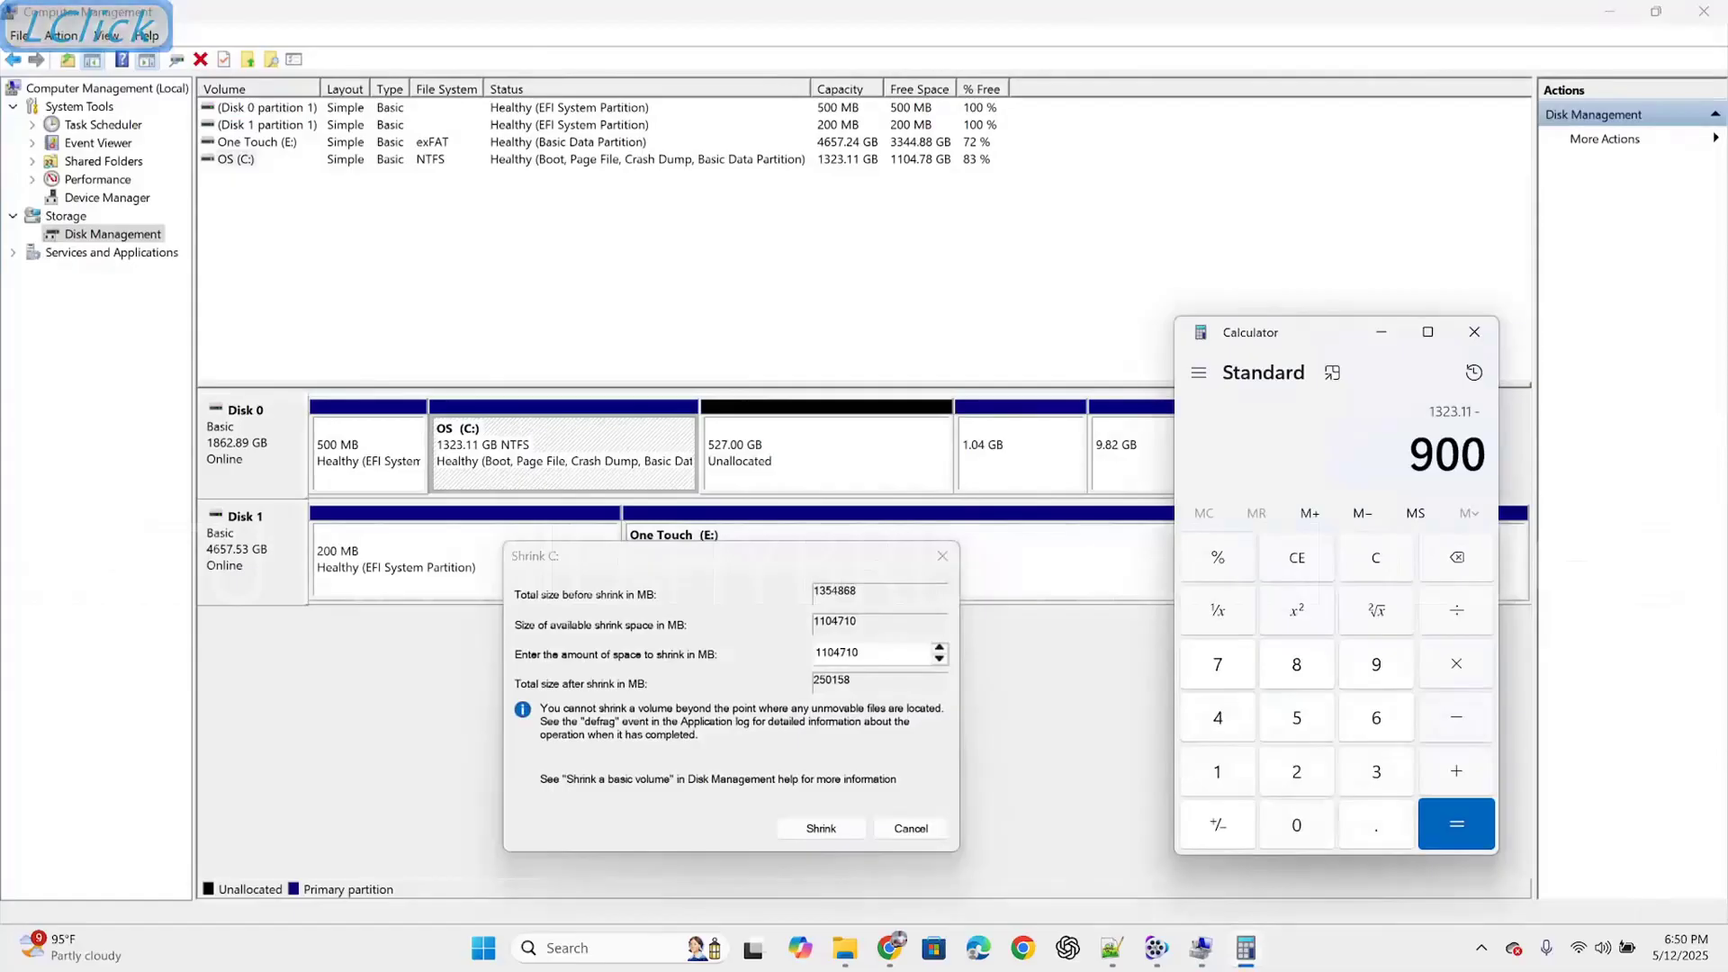
key("Return")
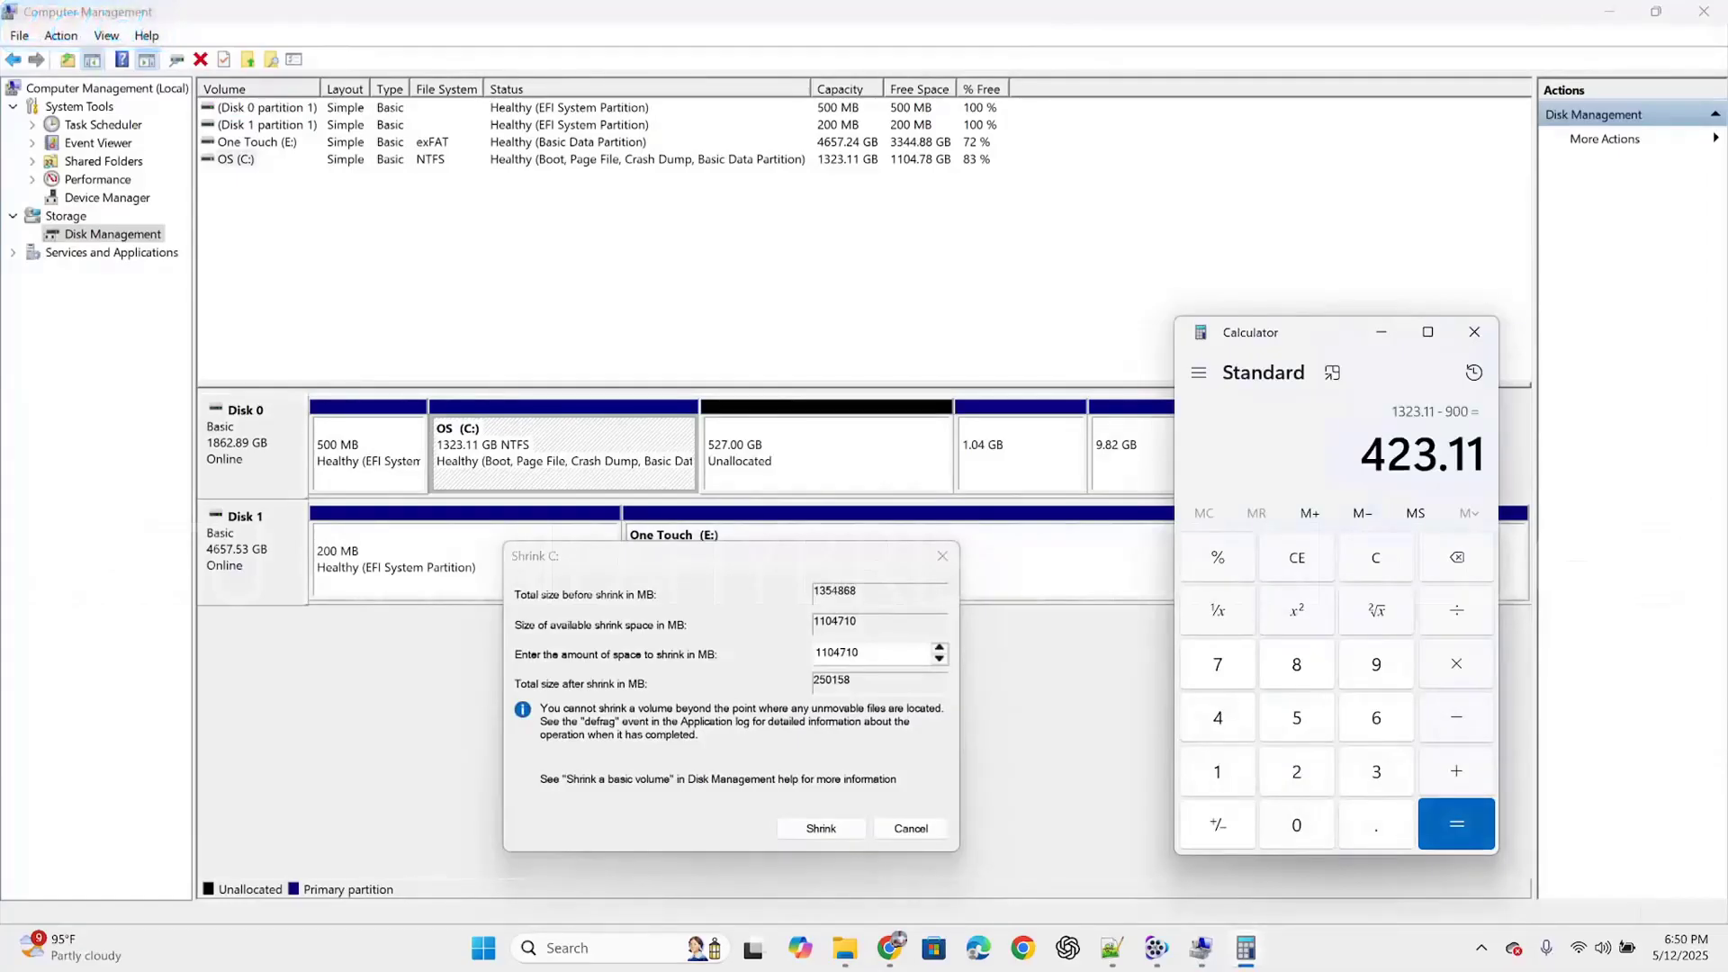
- Multiply 423.11 by 1024 to get 433,264.64 MB and copy the result
left_click(1455, 663)
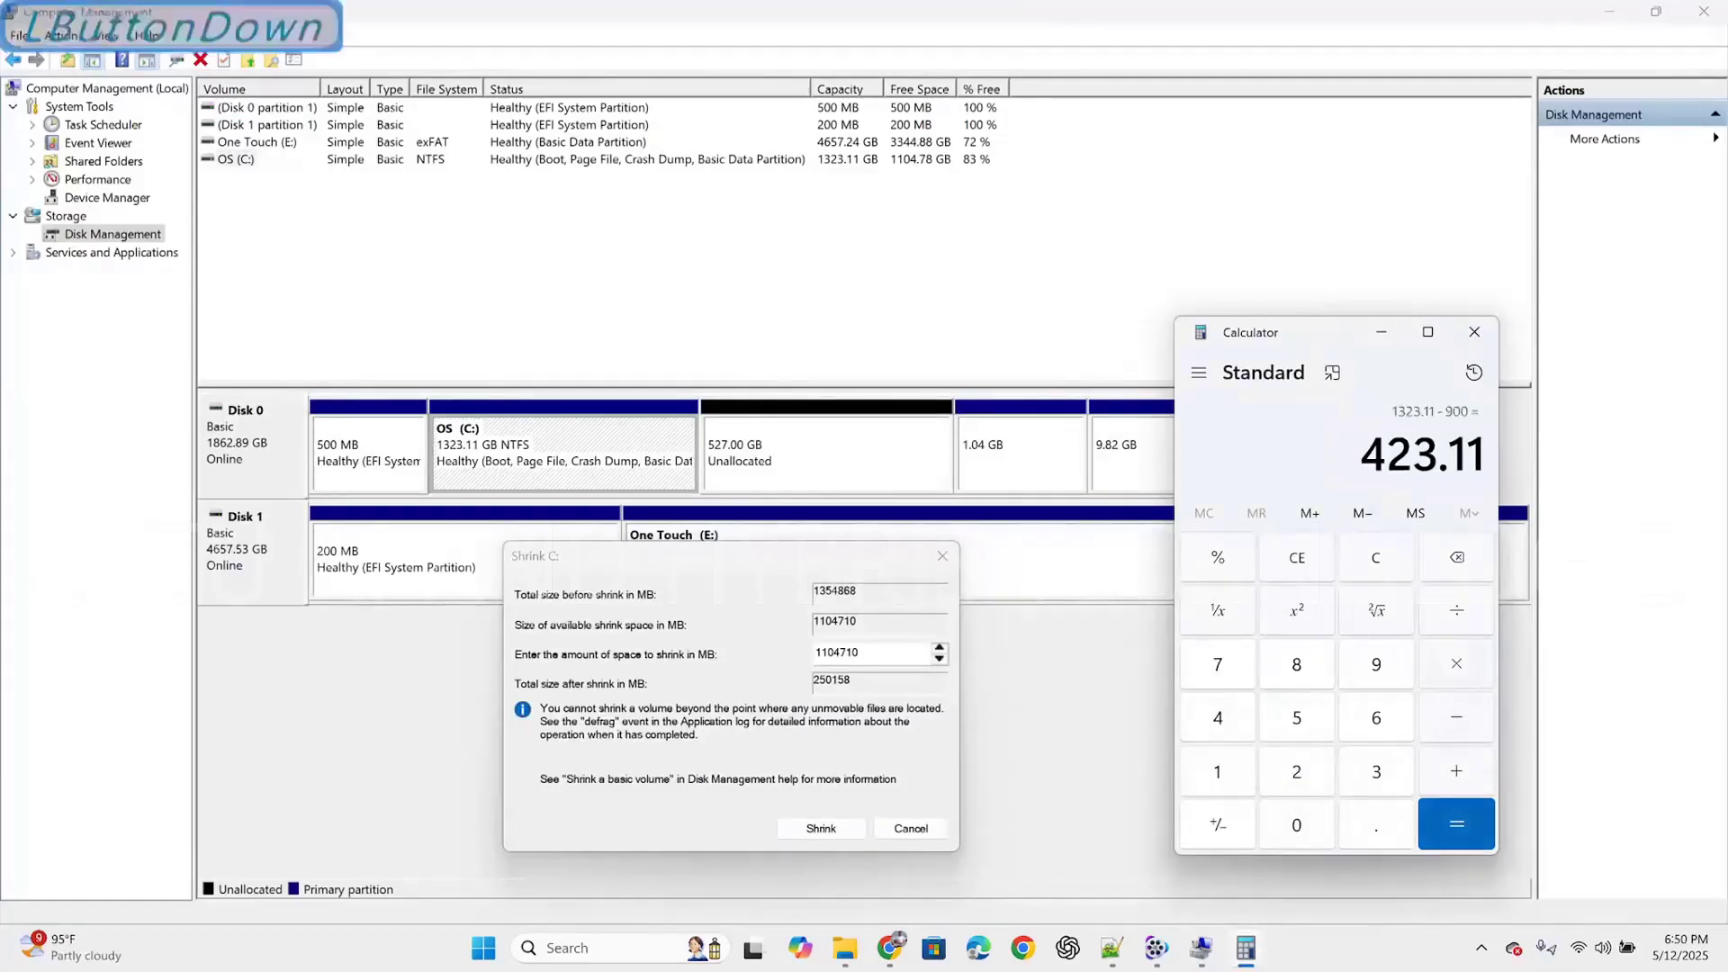
left_click(1217, 772)
left_click(1296, 825)
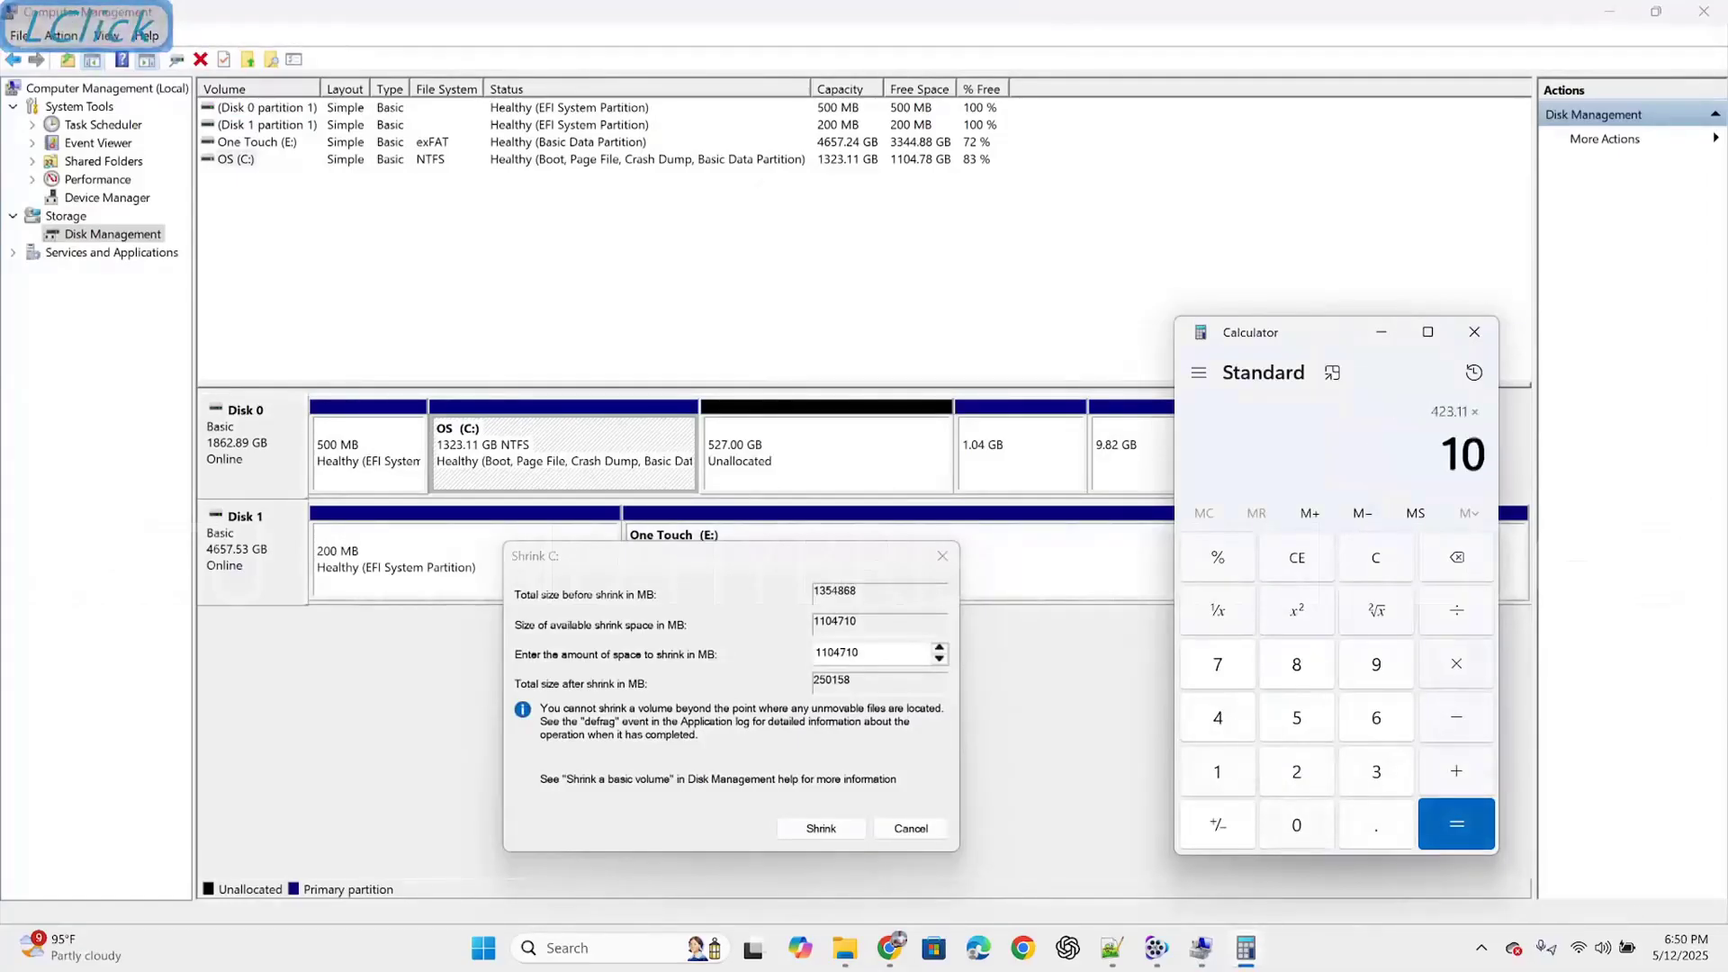
left_click(1296, 771)
left_click(1217, 717)
left_click(1455, 825)
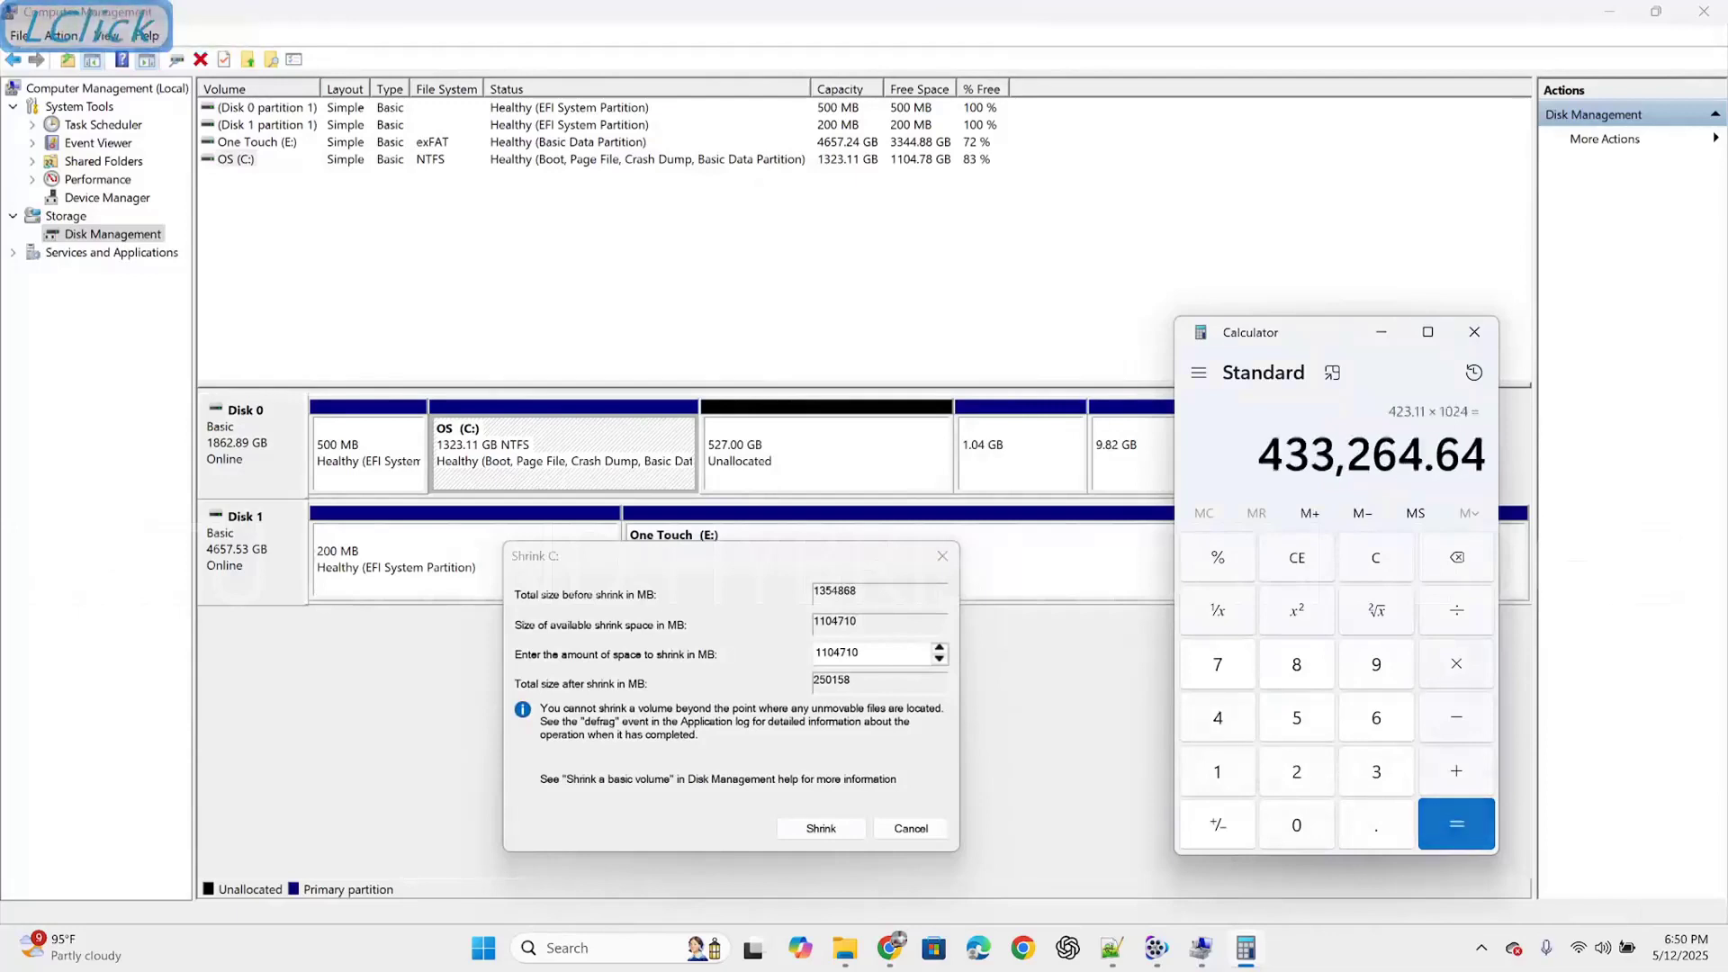
left_click_drag(1260, 455, 1483, 454)
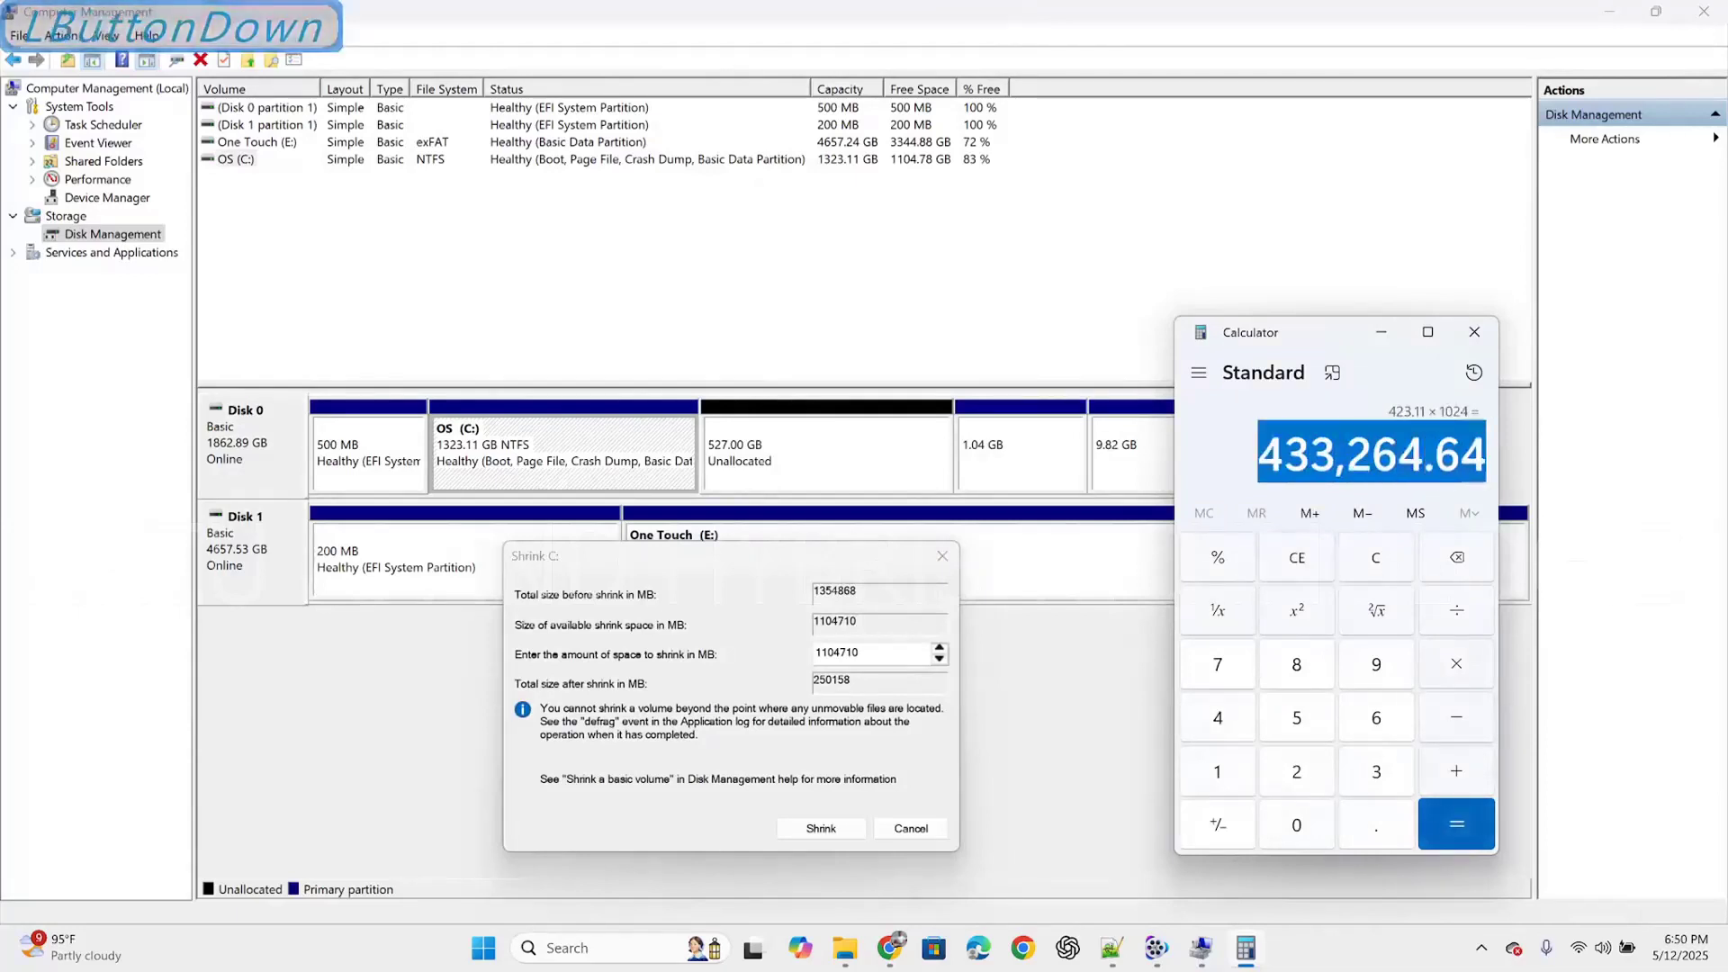
right_click(1466, 466)
left_click(1514, 478)
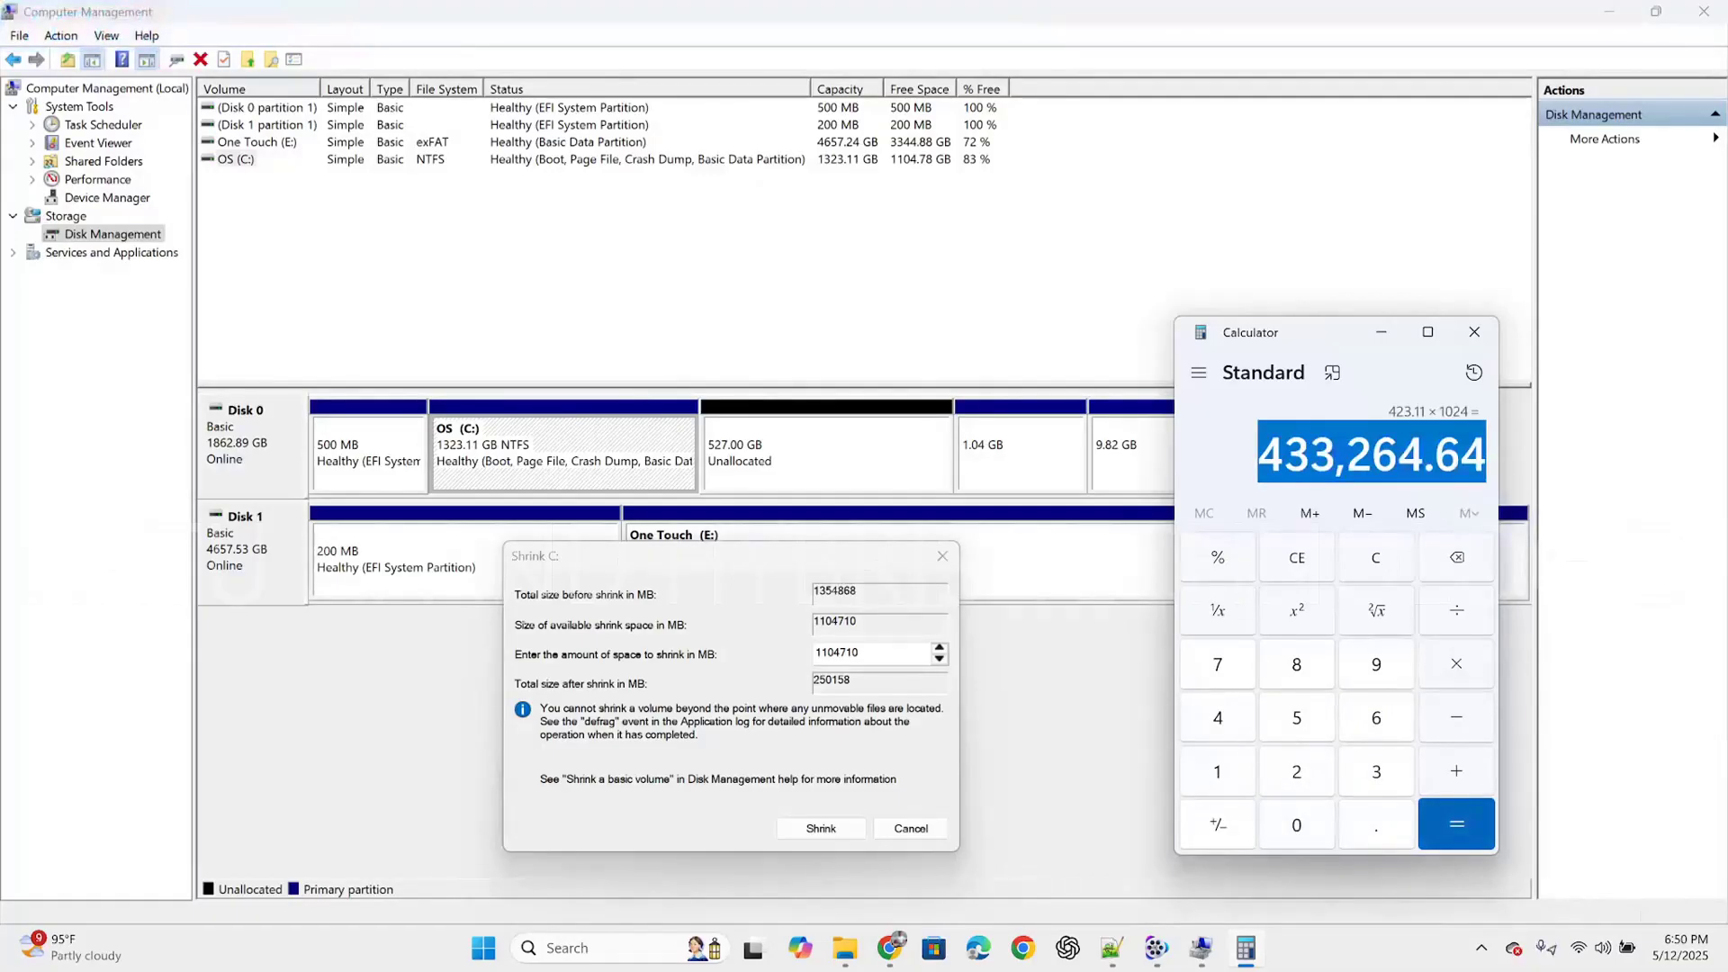
- Enter 433264 MB as the shrink amount in the Shrink C: dialog
type("04670")
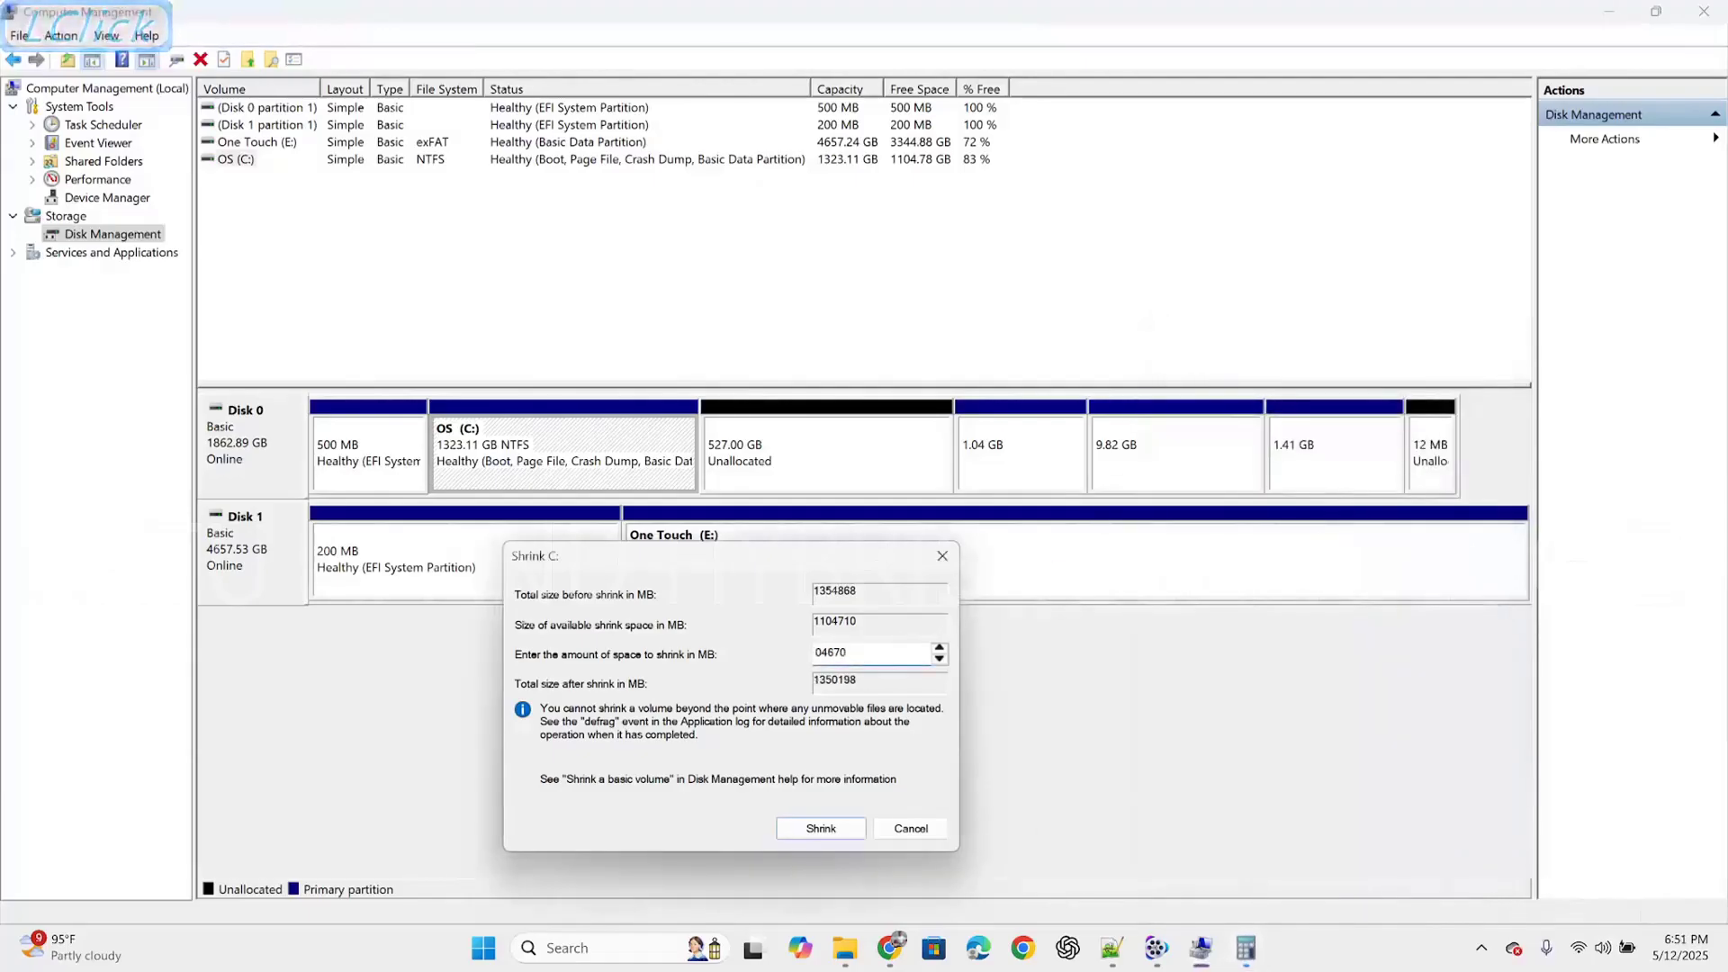
key("BackSpace")
key("BackSpace")
key("BackSpace")
key("BackSpace")
key("BackSpace")
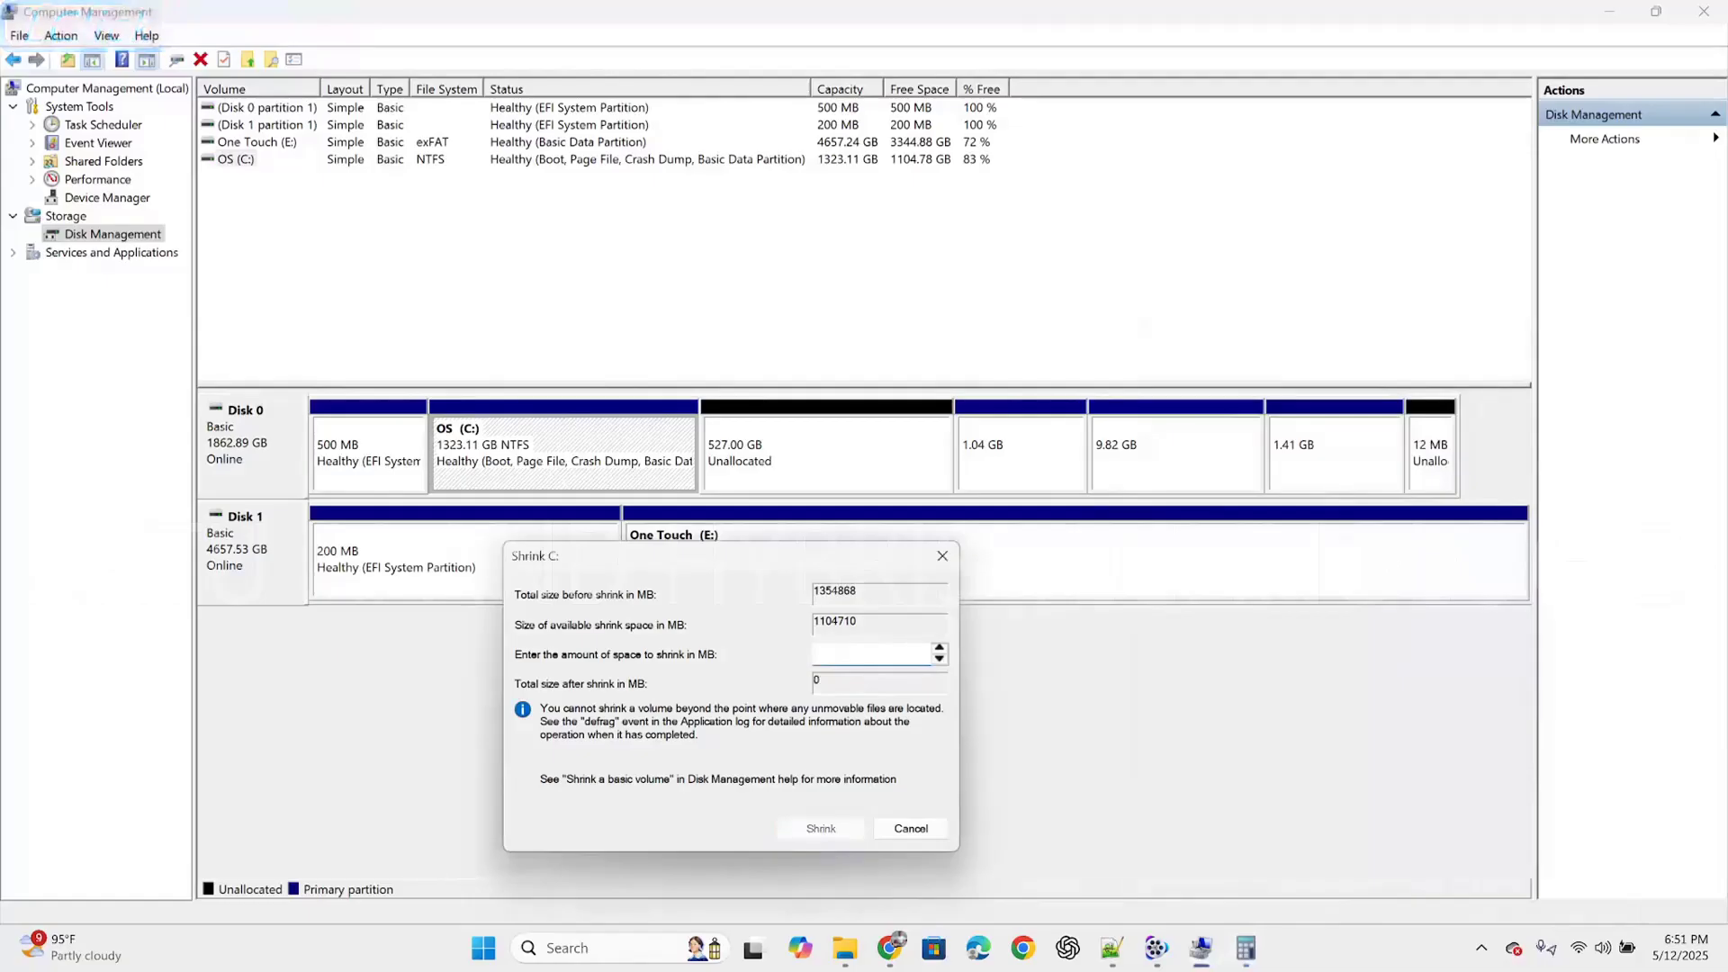
key("alt+Tab")
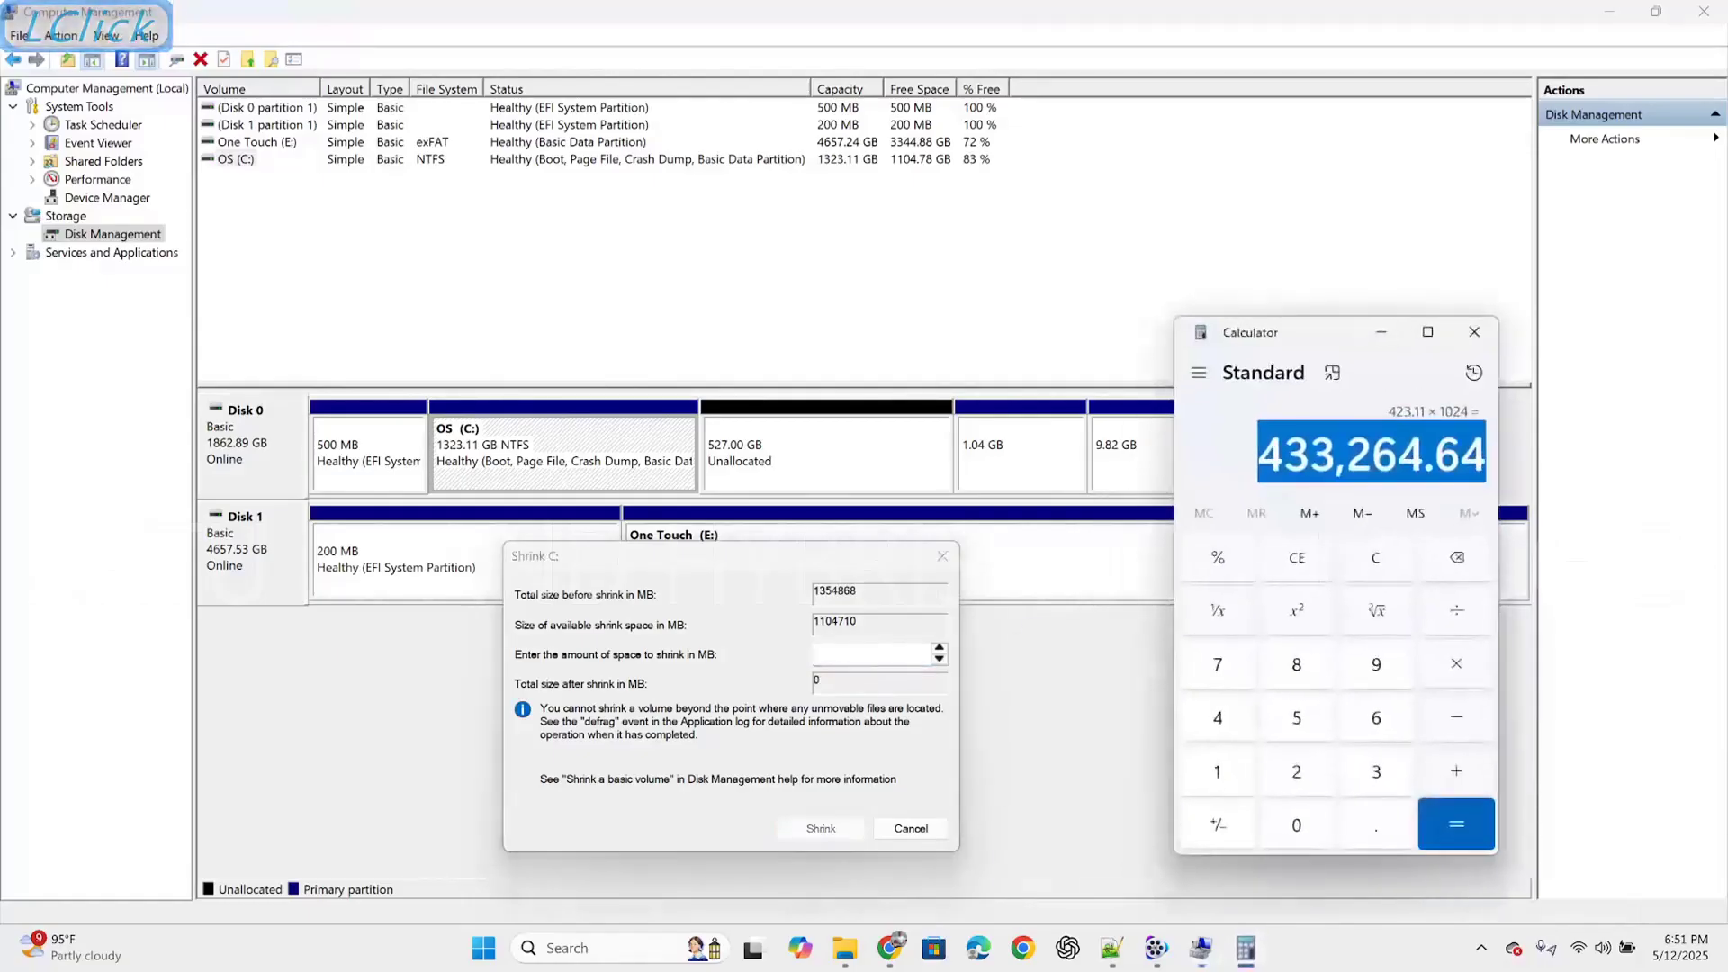
key("alt+Tab")
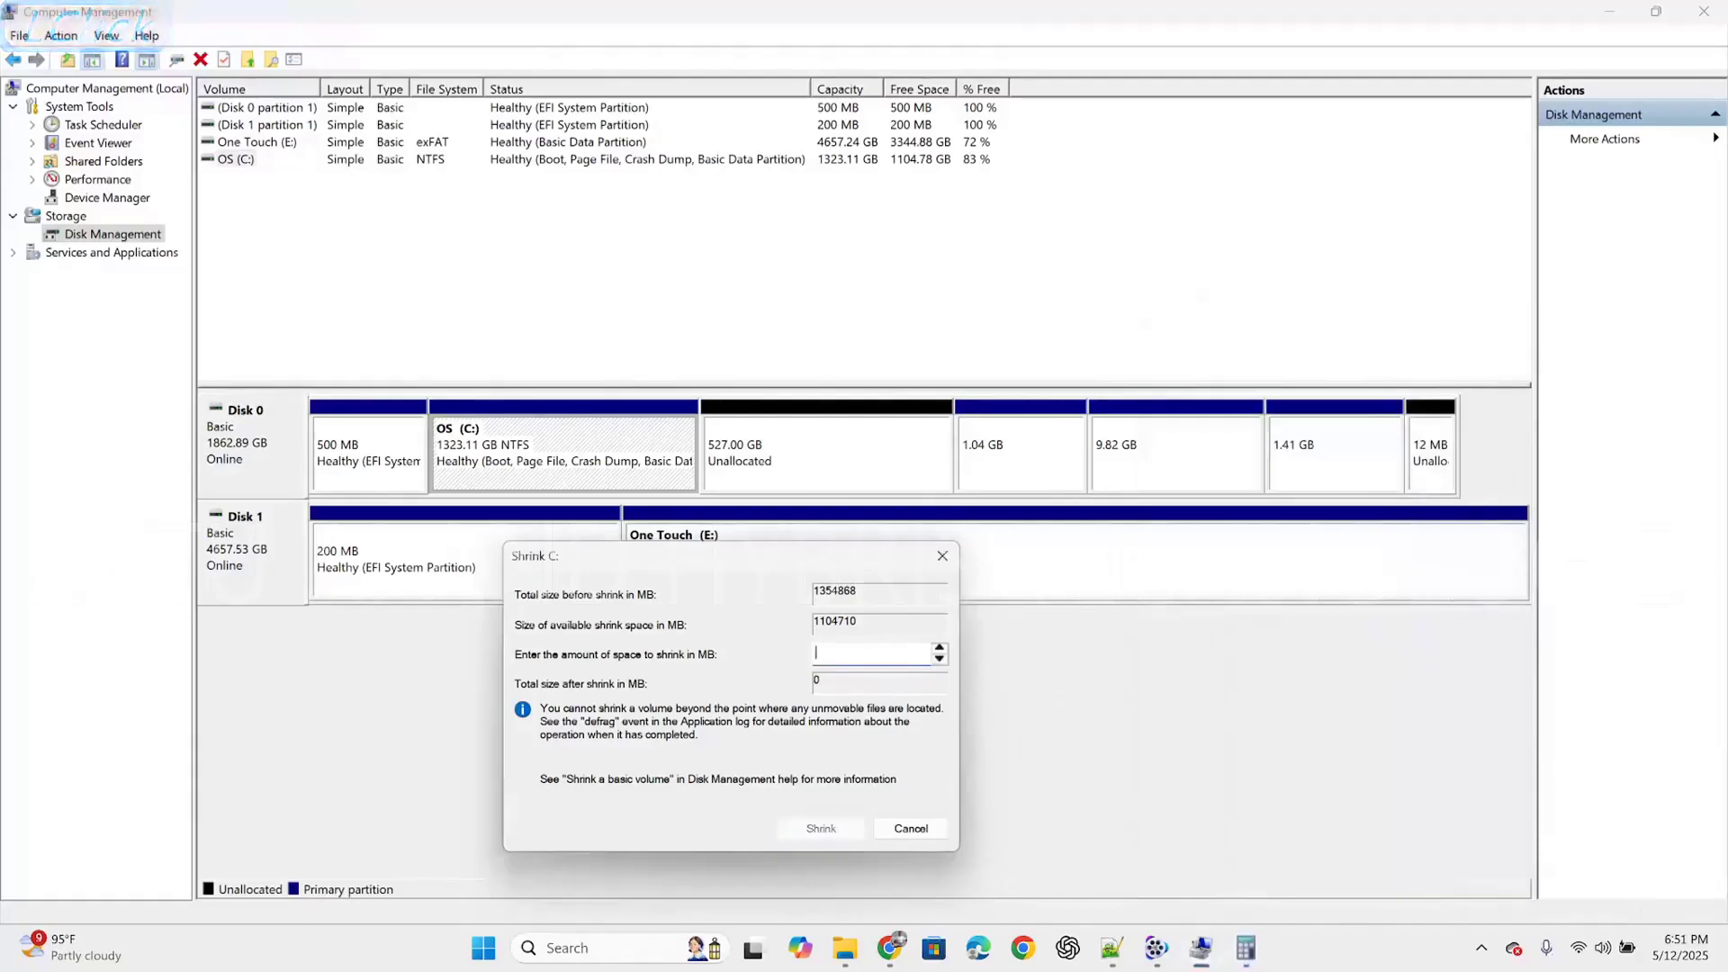
type("433264")
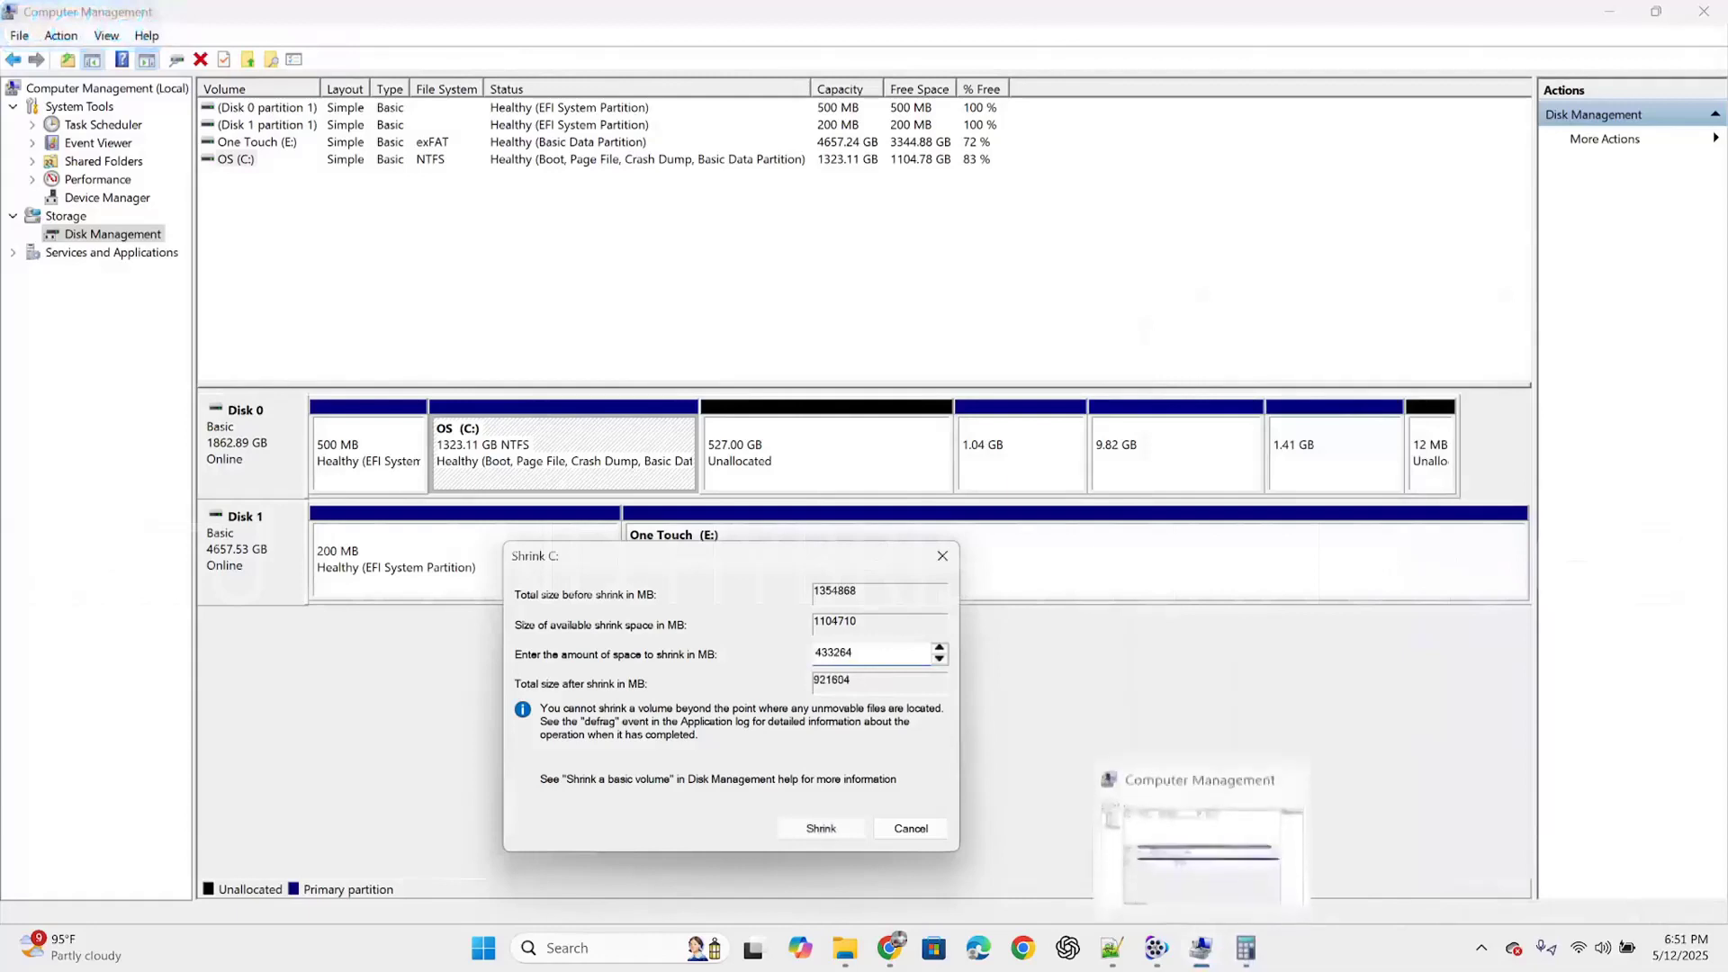
left_click(1245, 948)
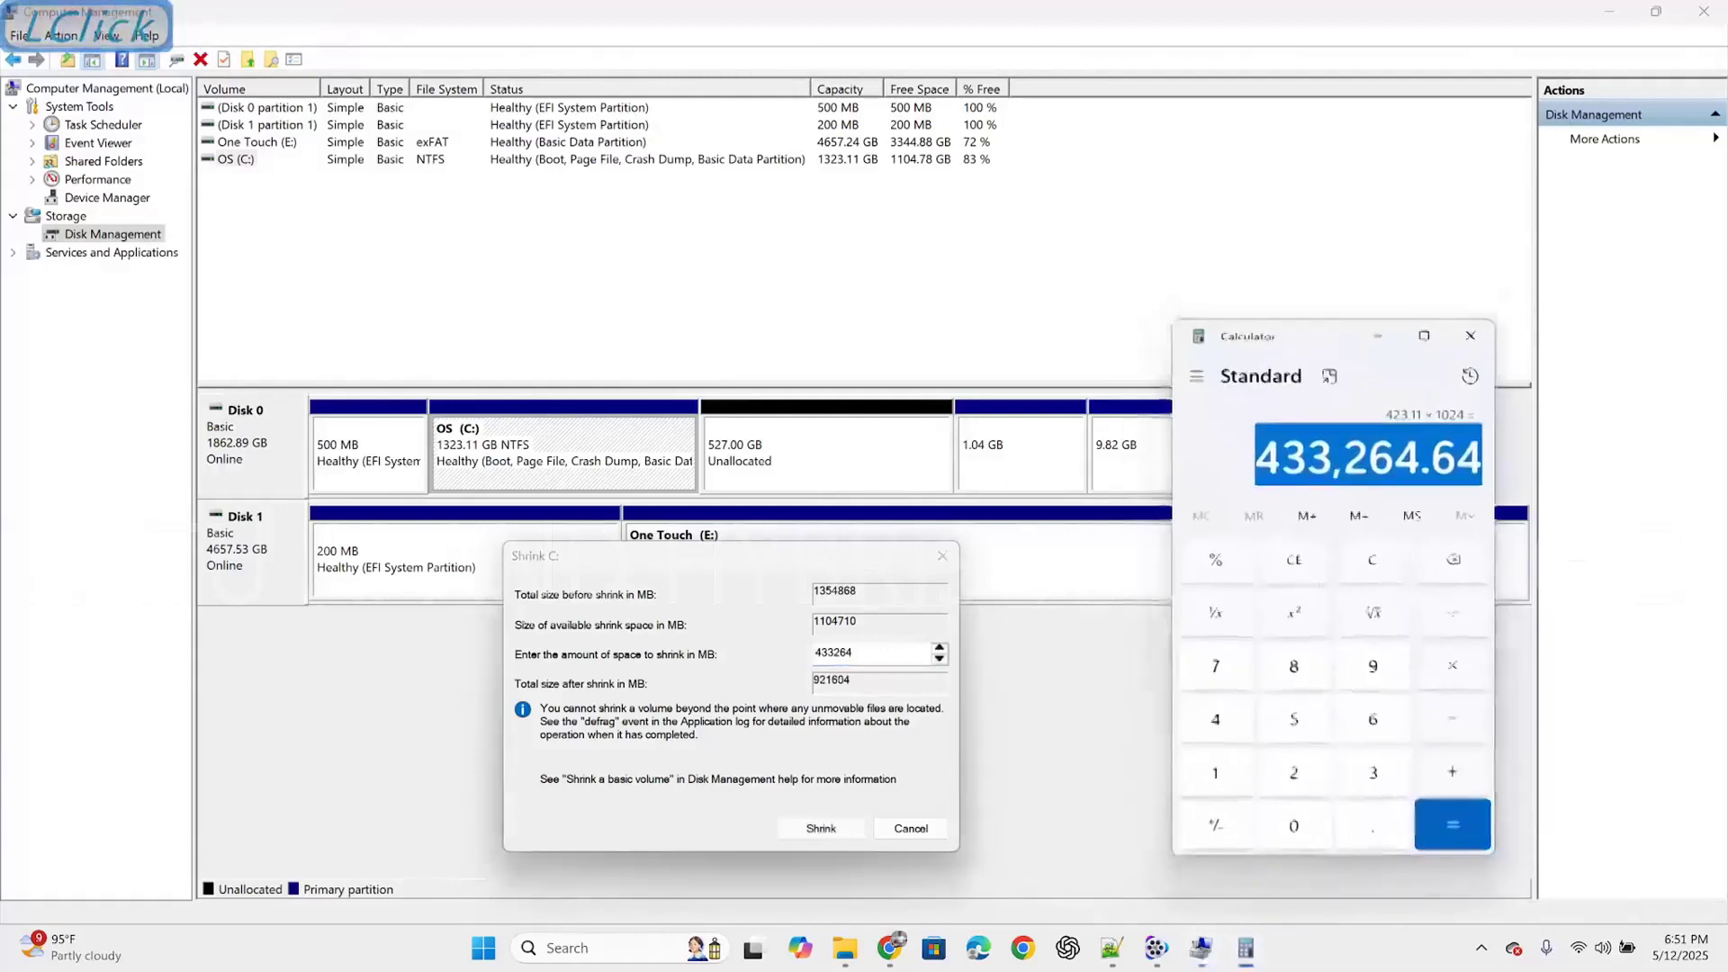
left_click(1246, 947)
left_click(856, 658)
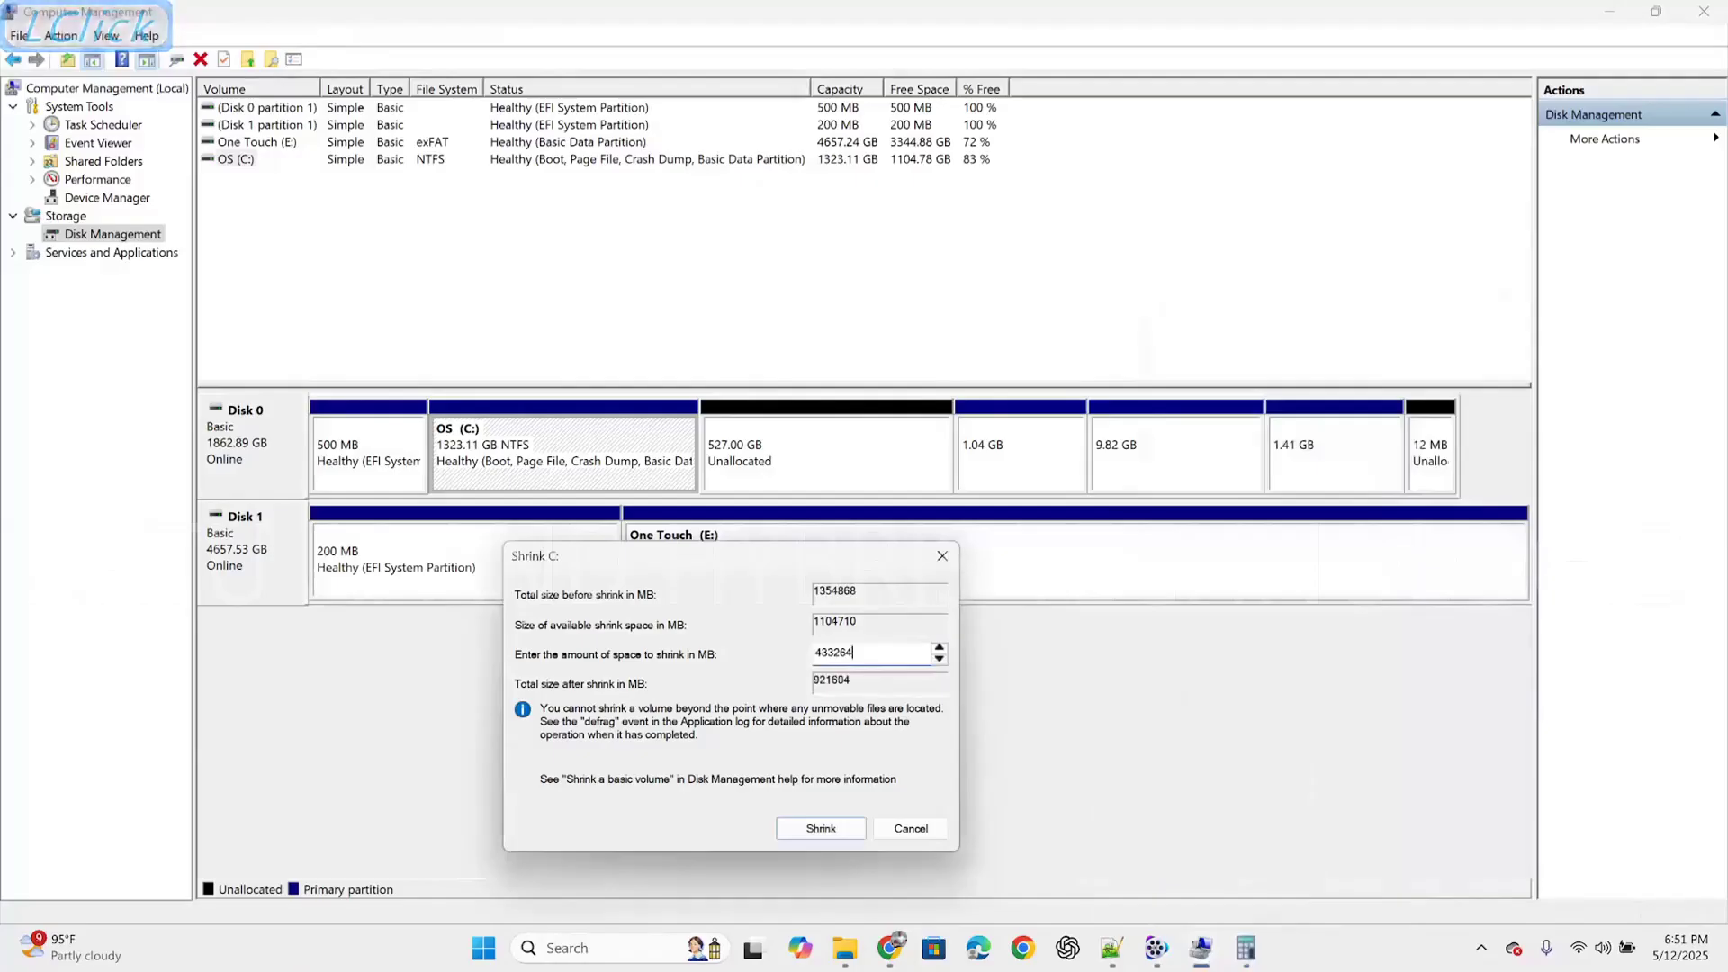
key("period")
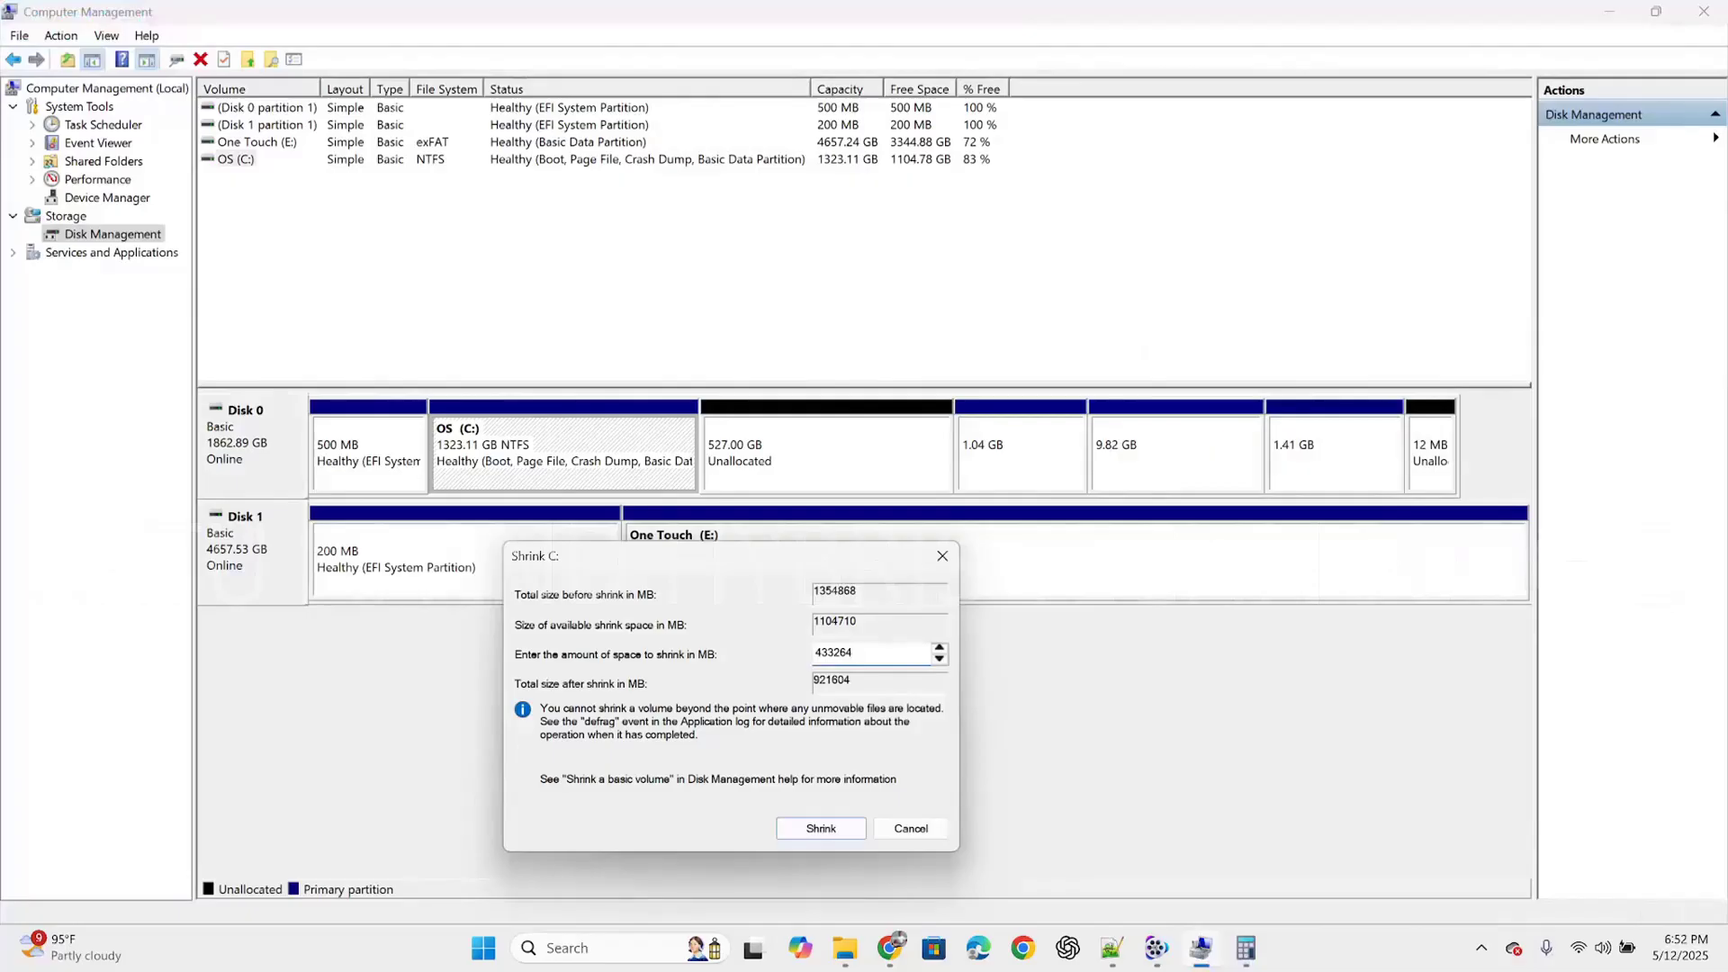
- Compute 900 × 1024 = 921600 MB in Calculator
mouse_move(1246, 947)
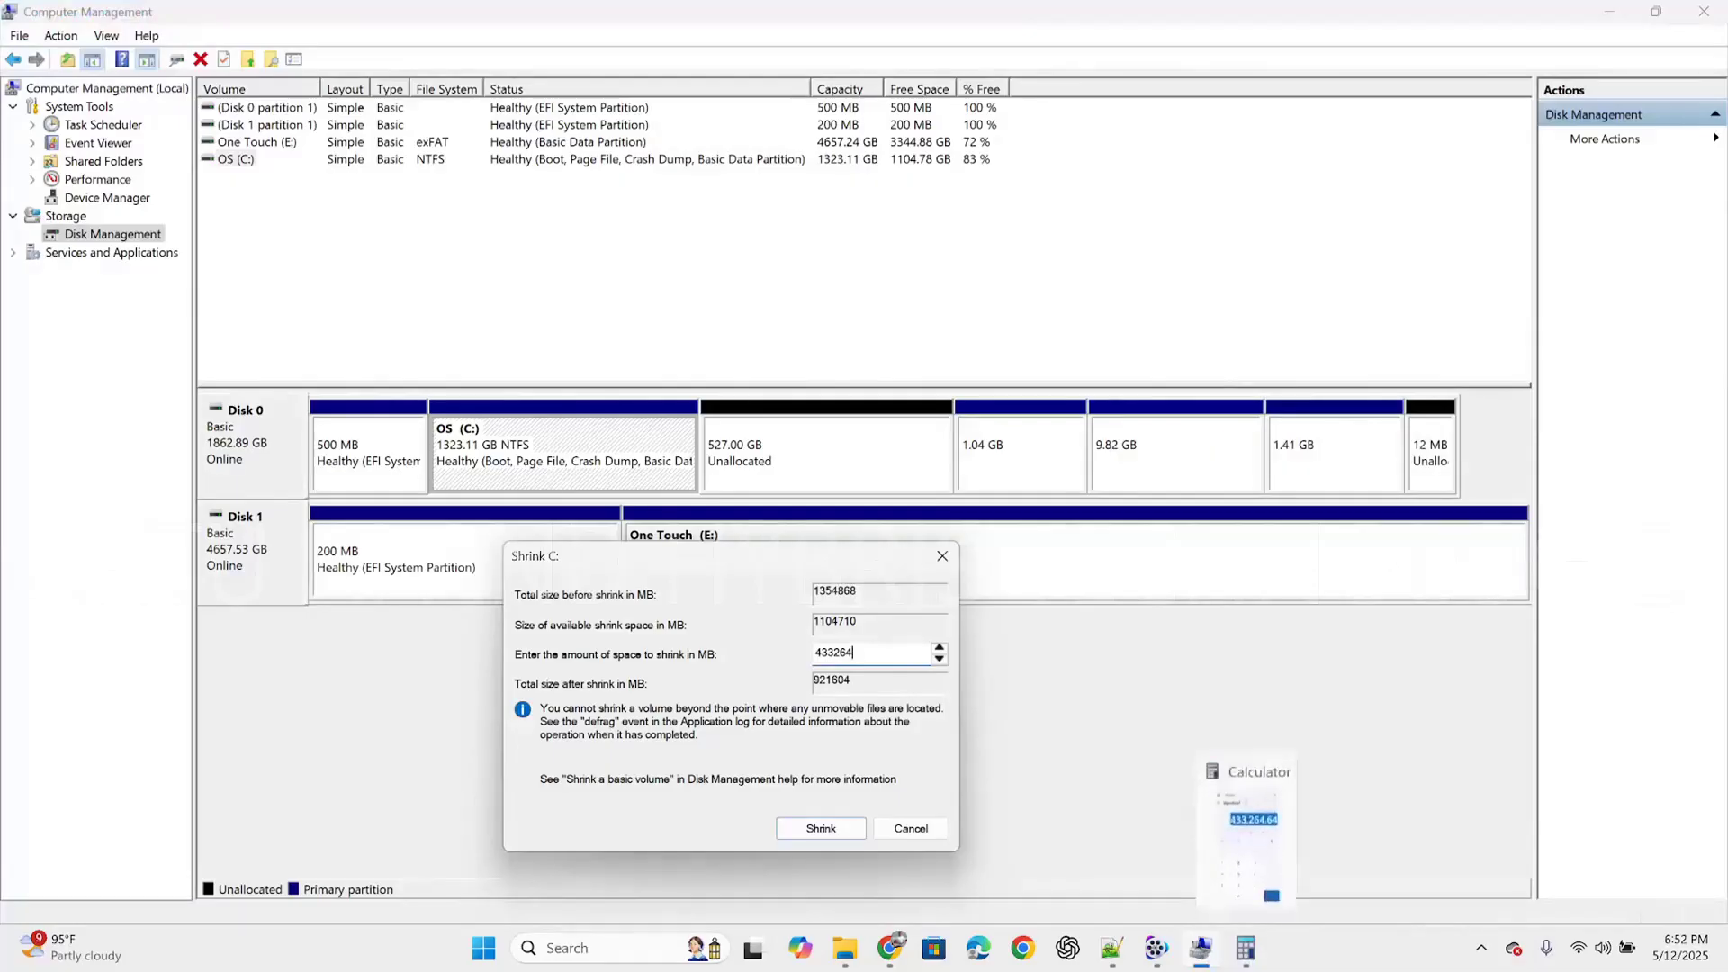
left_click(1246, 948)
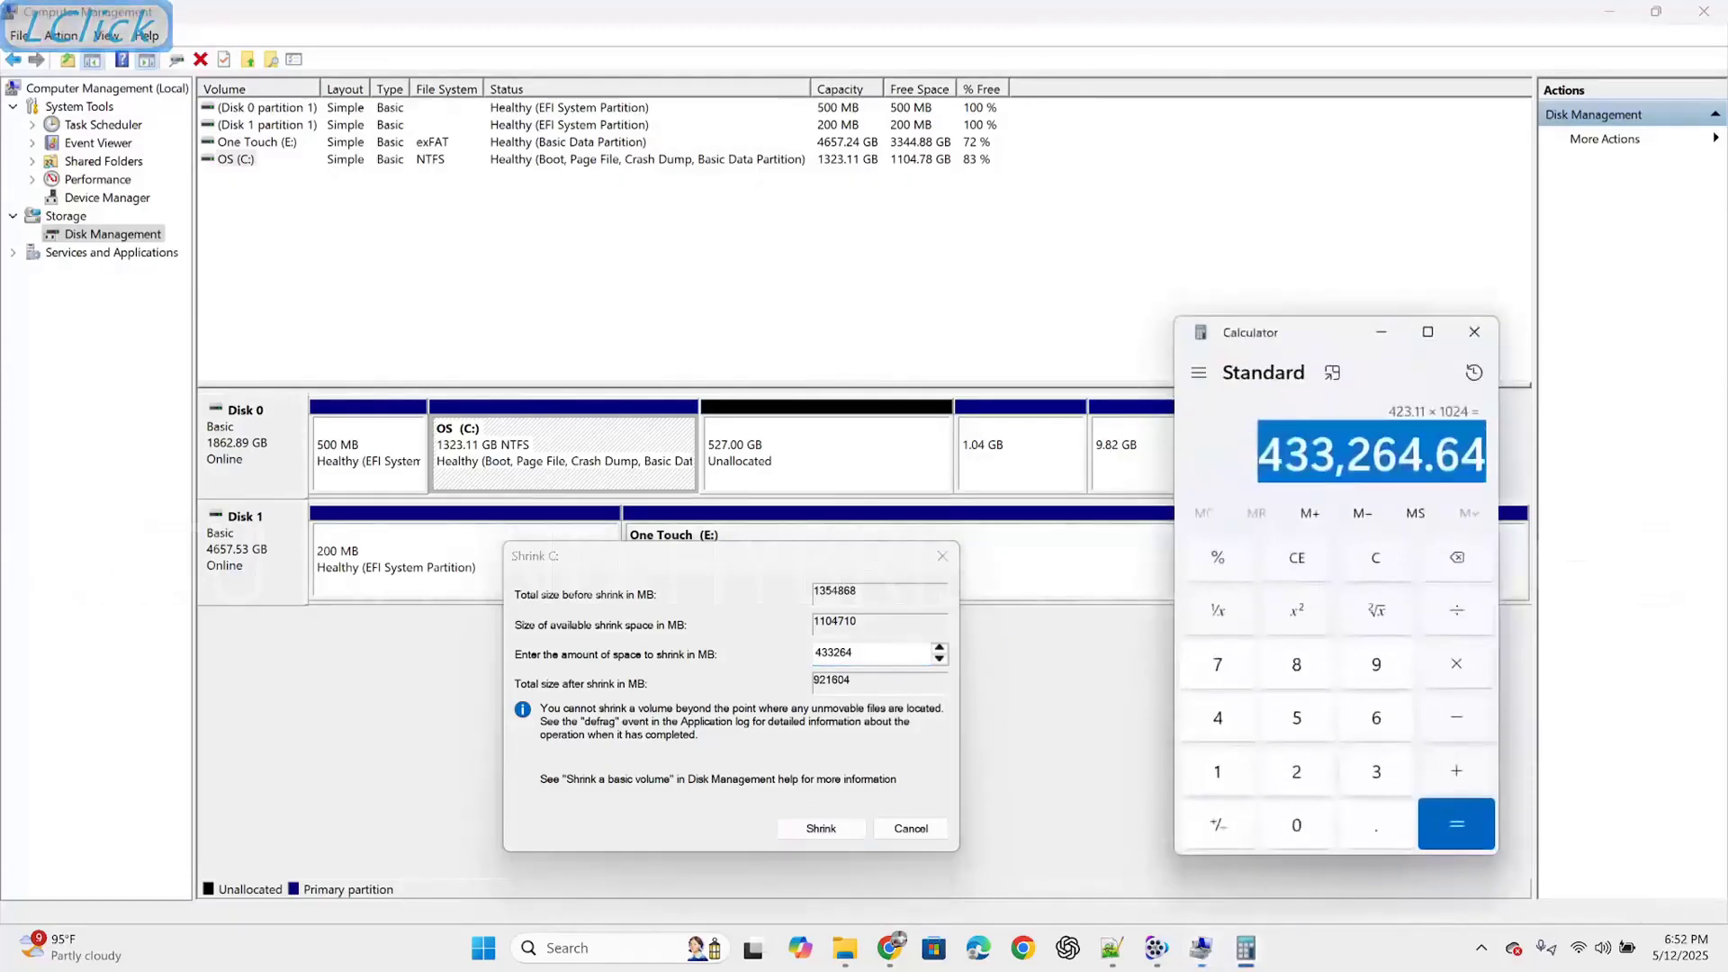
key("Escape")
type("9")
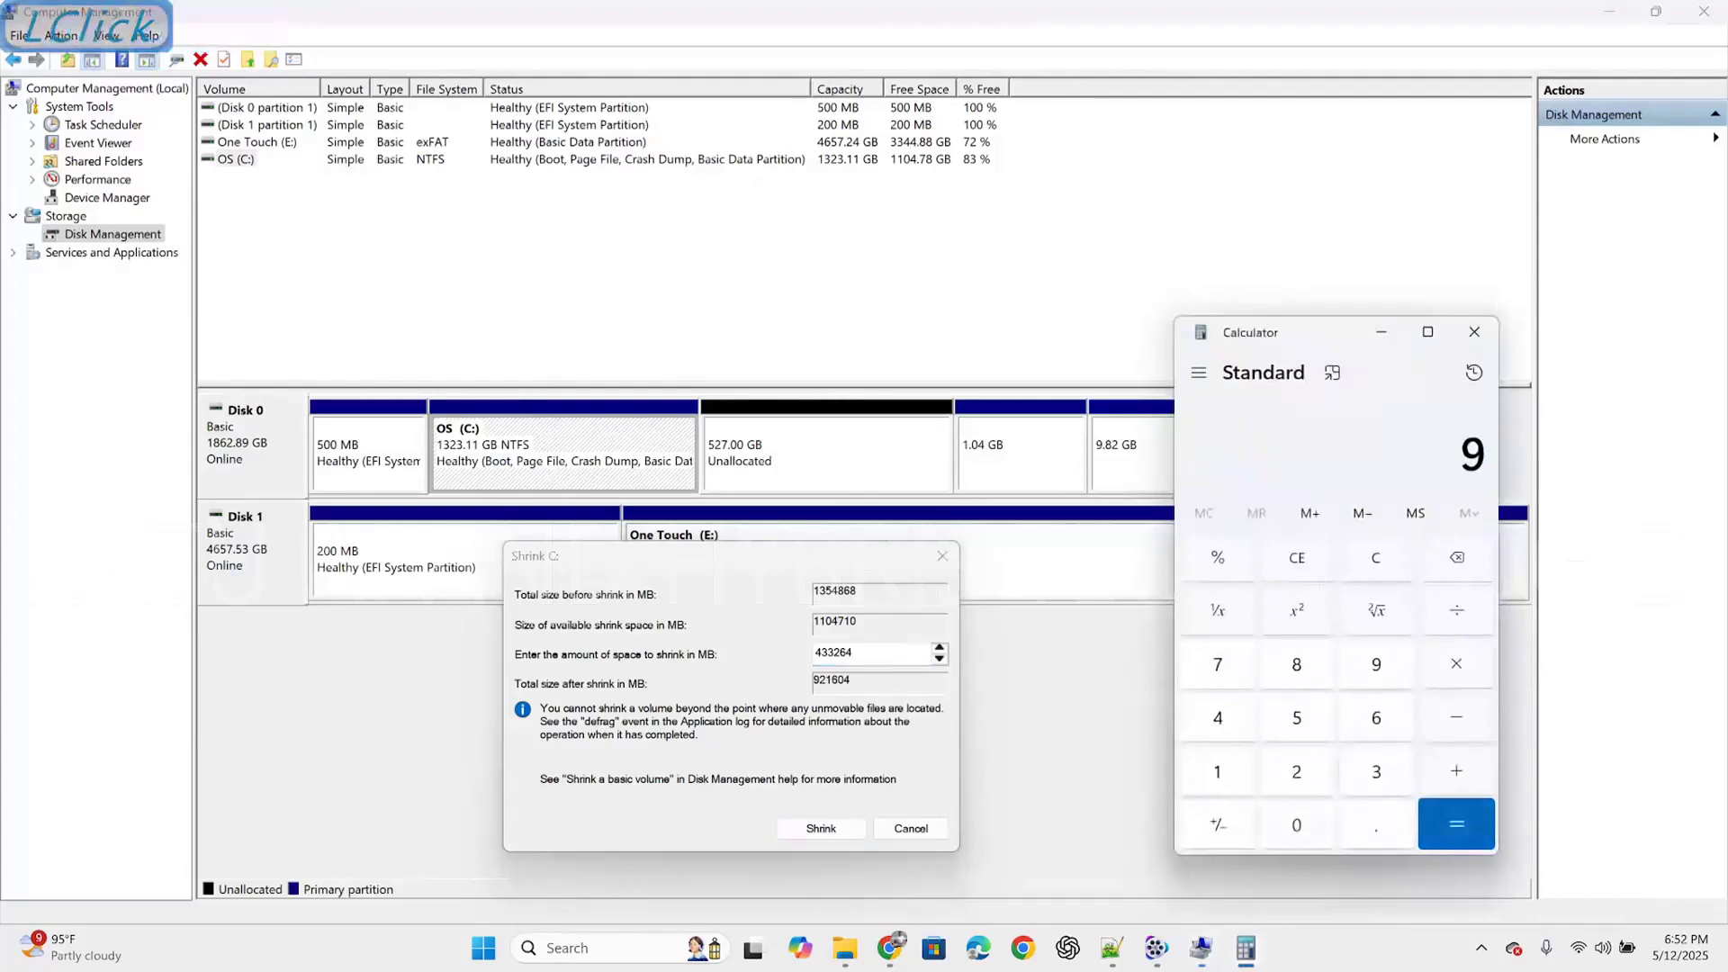
type("00")
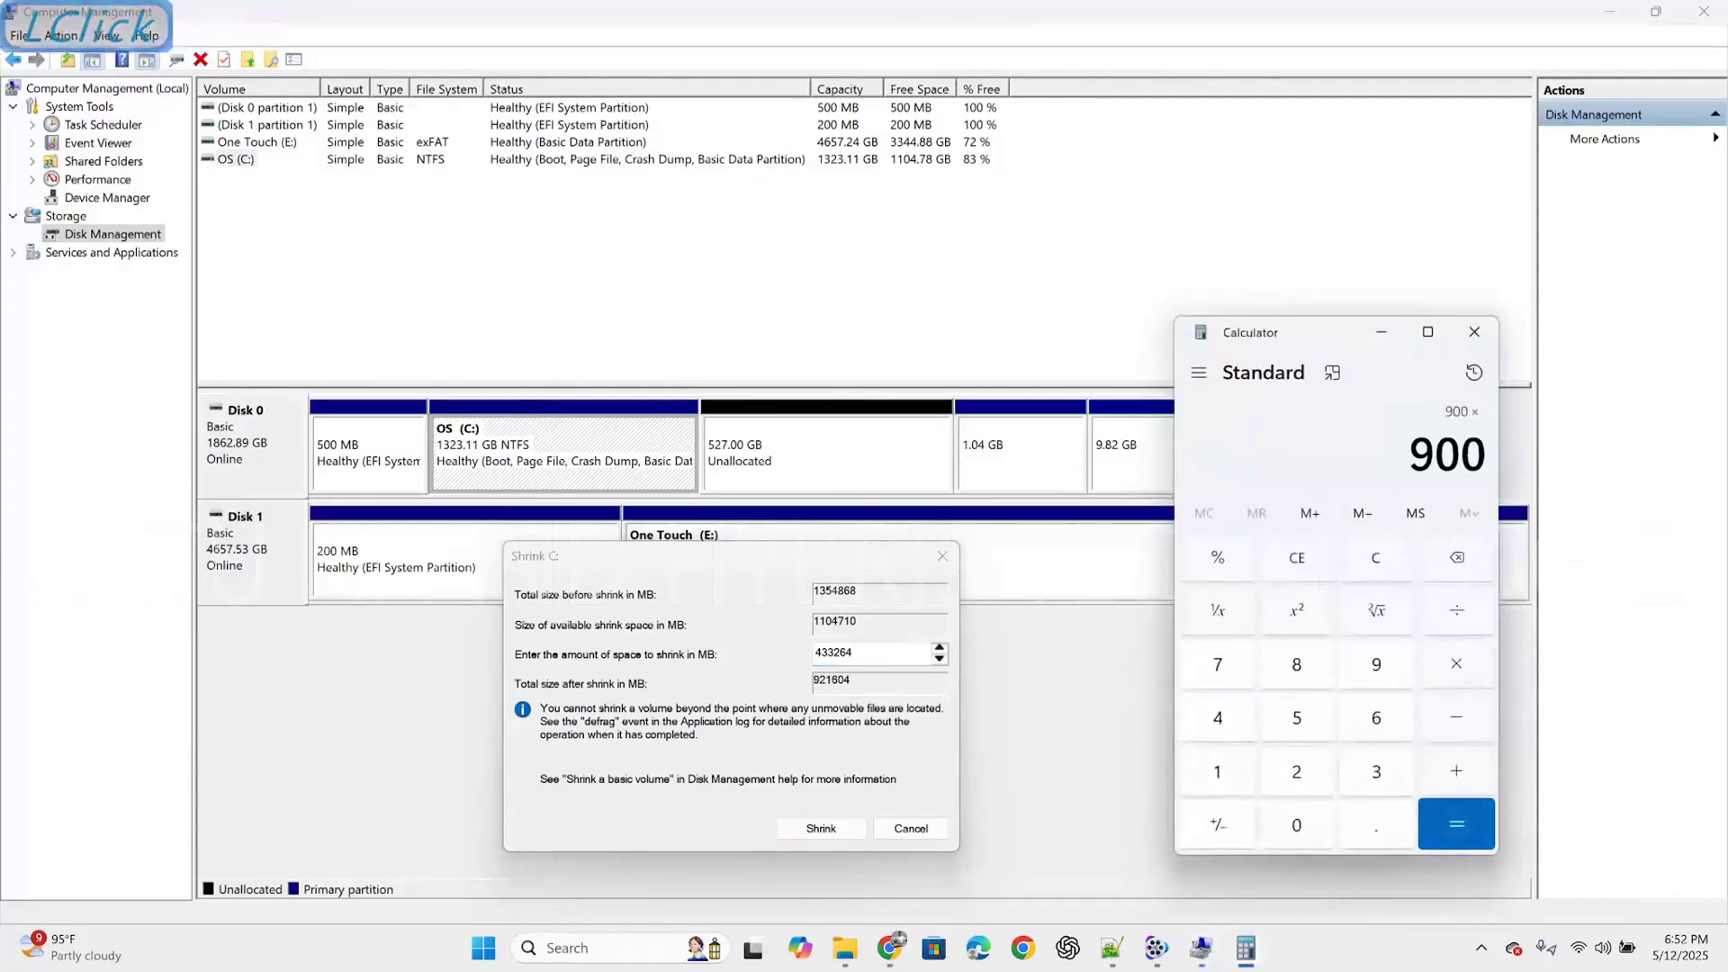
type("*1024")
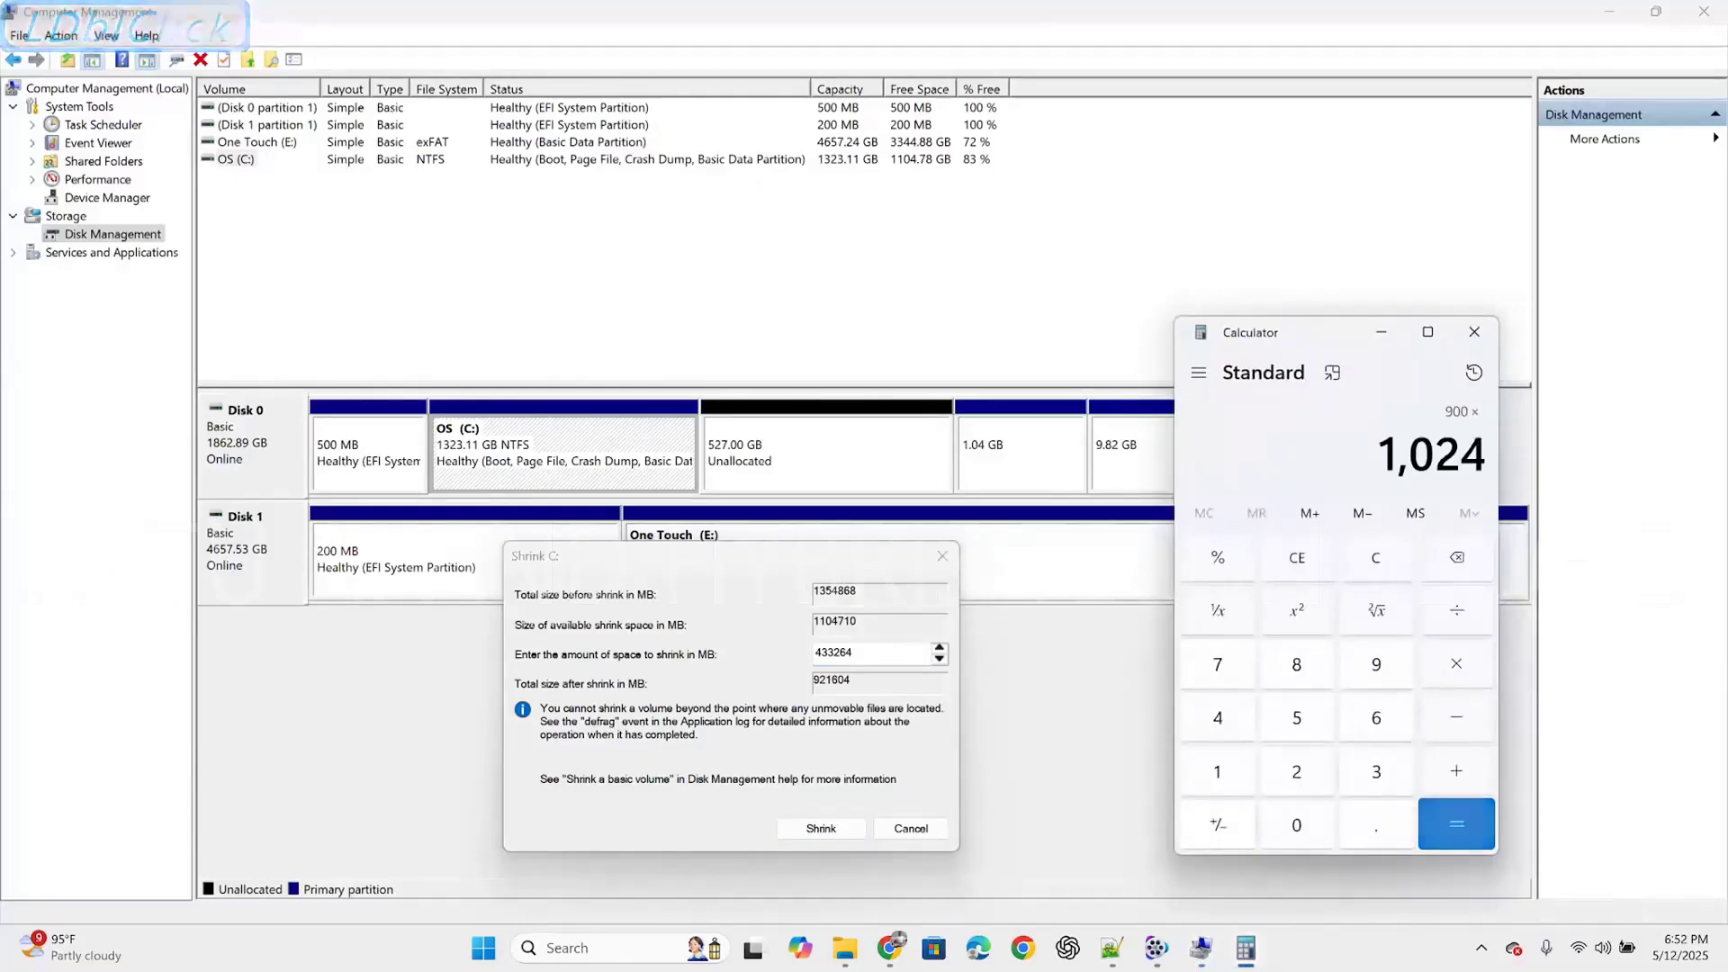
left_click(1456, 823)
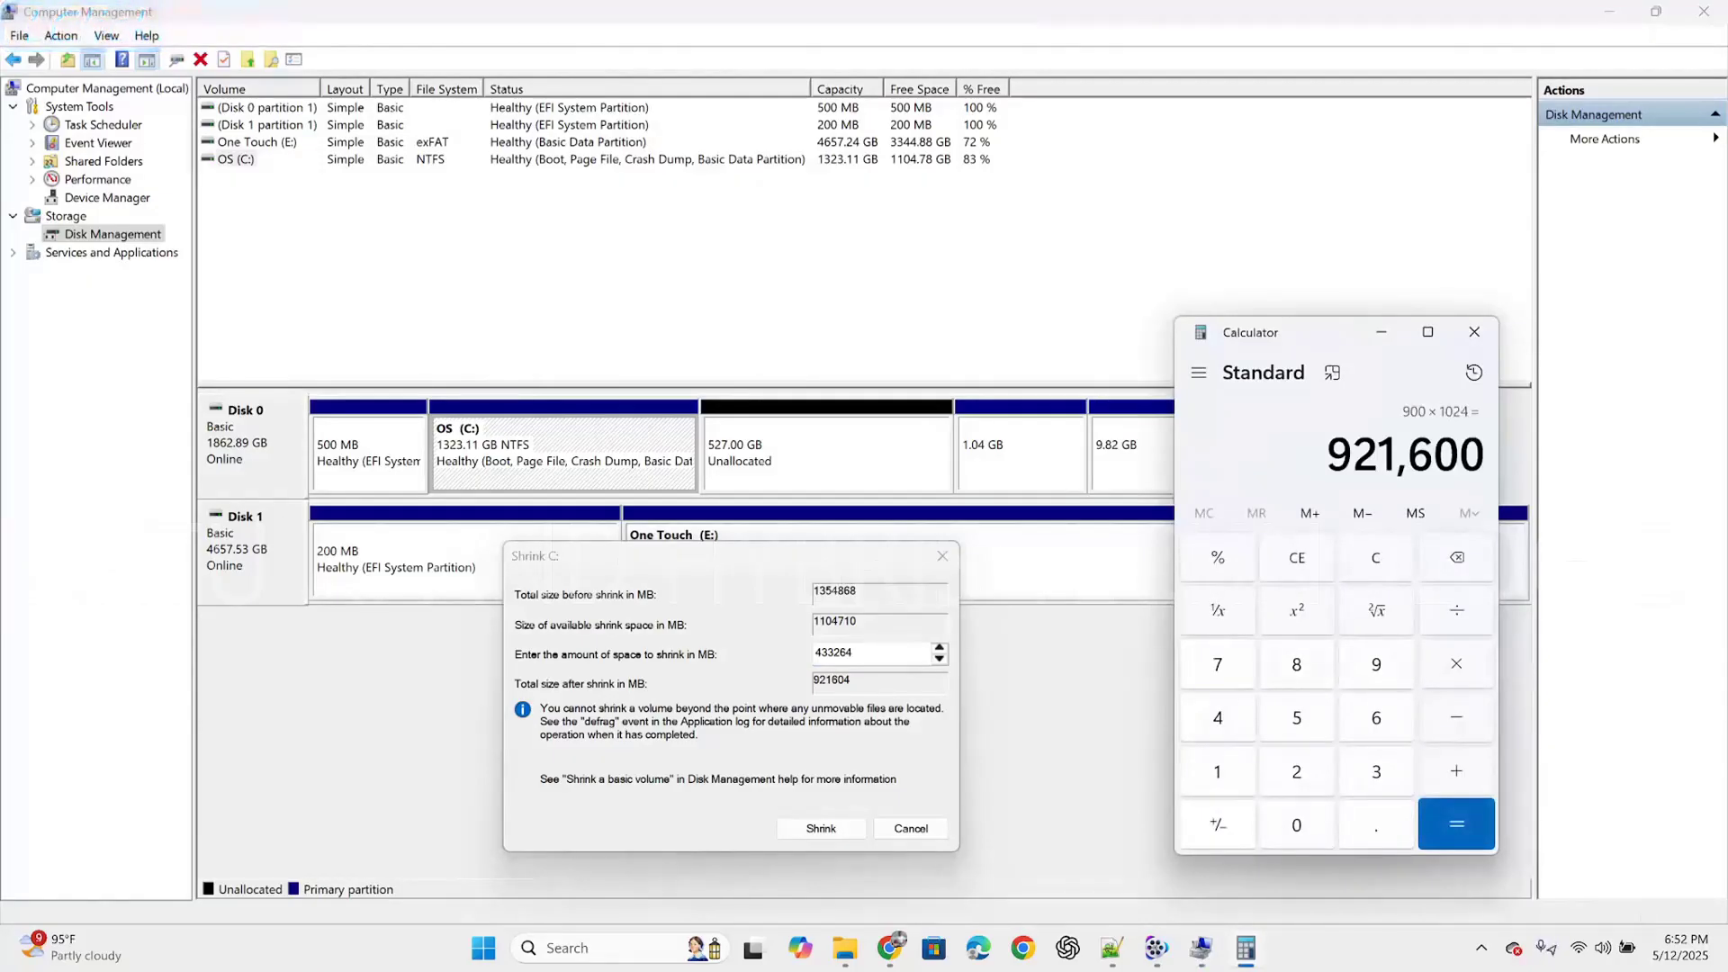
- Raise the shrink amount to 433268 MB so 921600 MB remains, and shrink C:
key("alt+Tab")
key("Up")
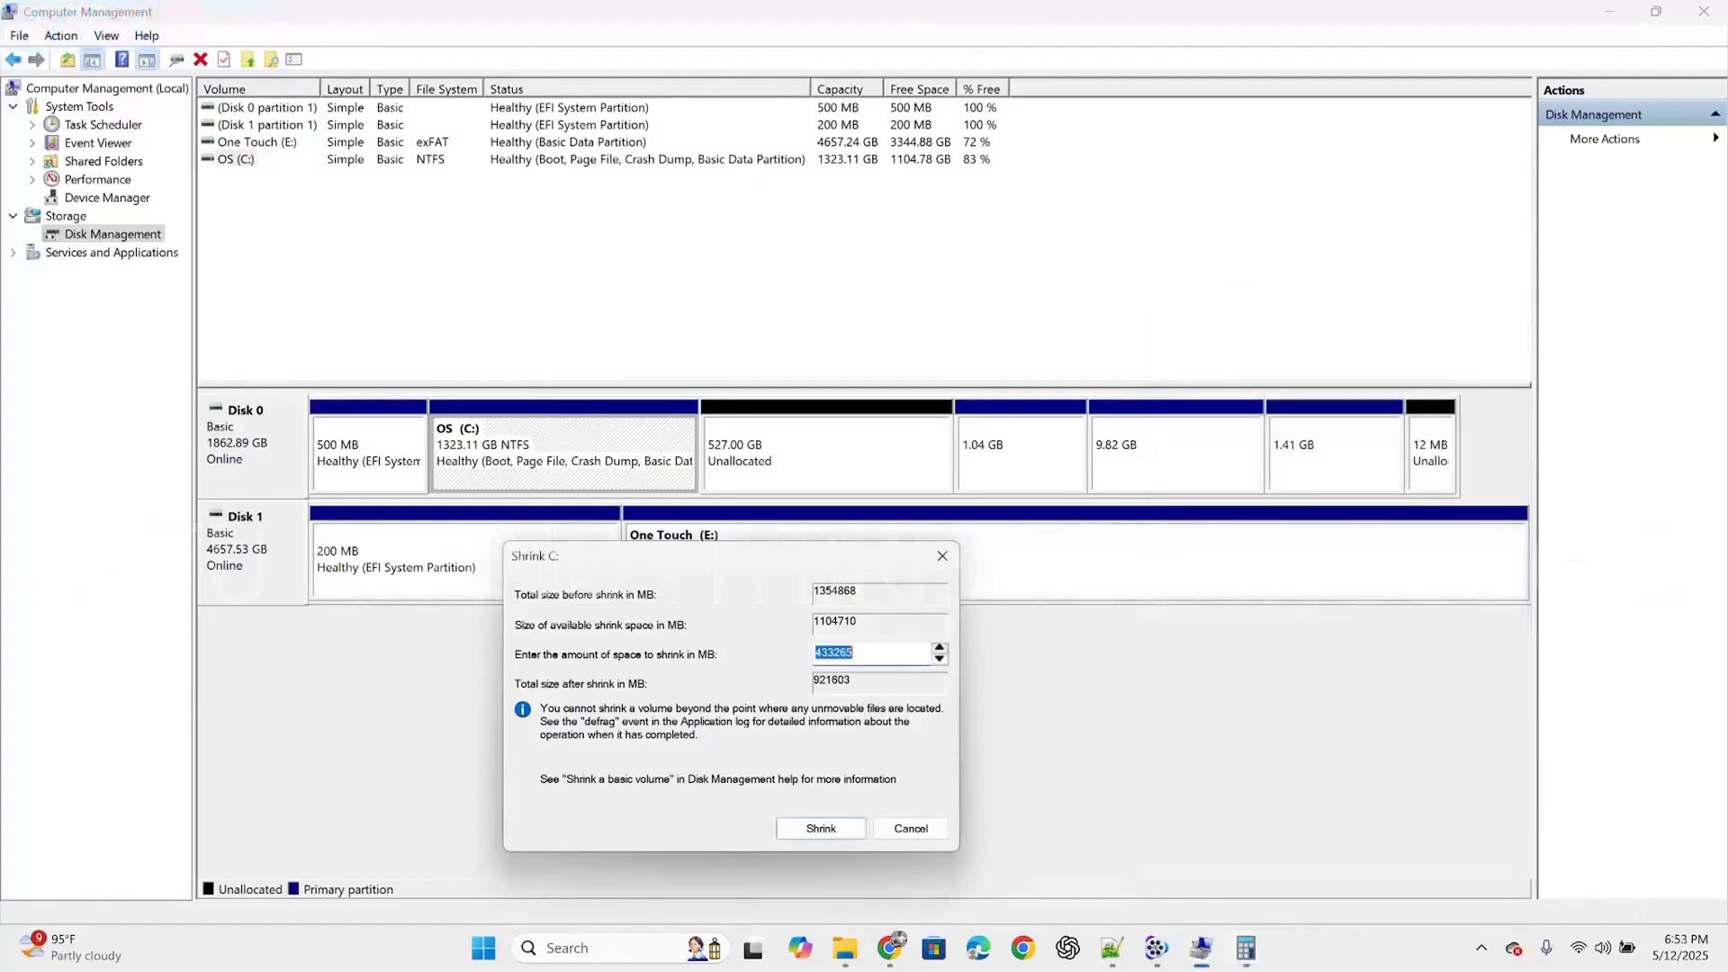
key("Up")
key("Up")
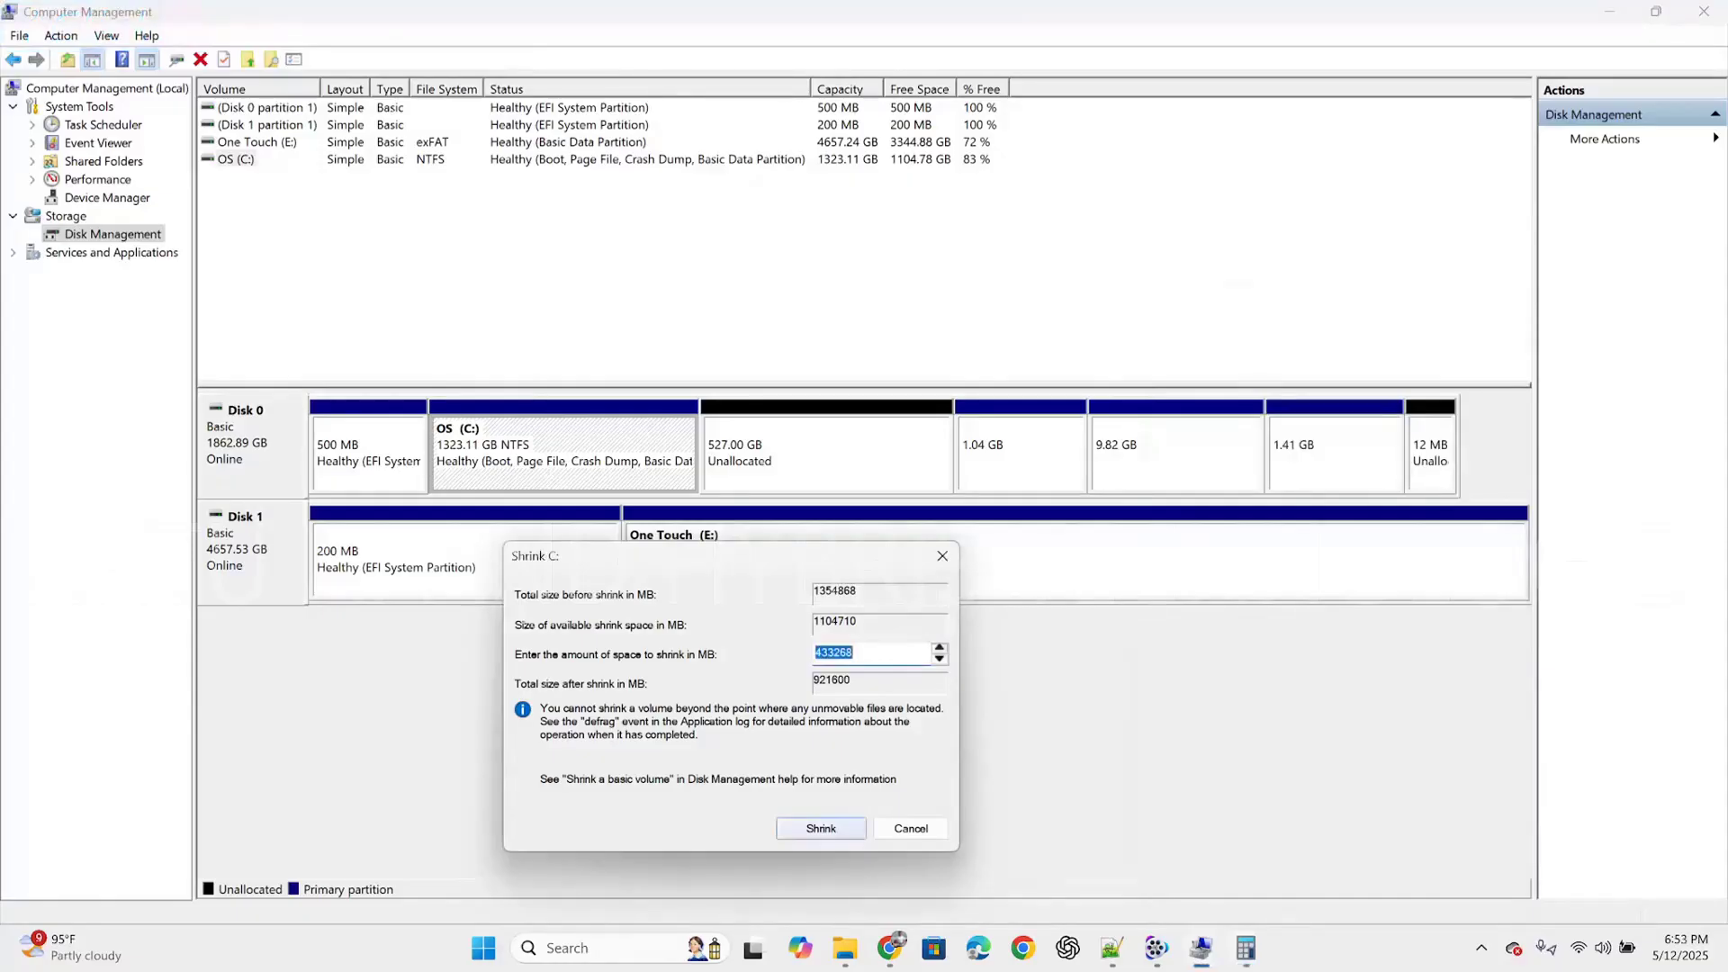
key("Return")
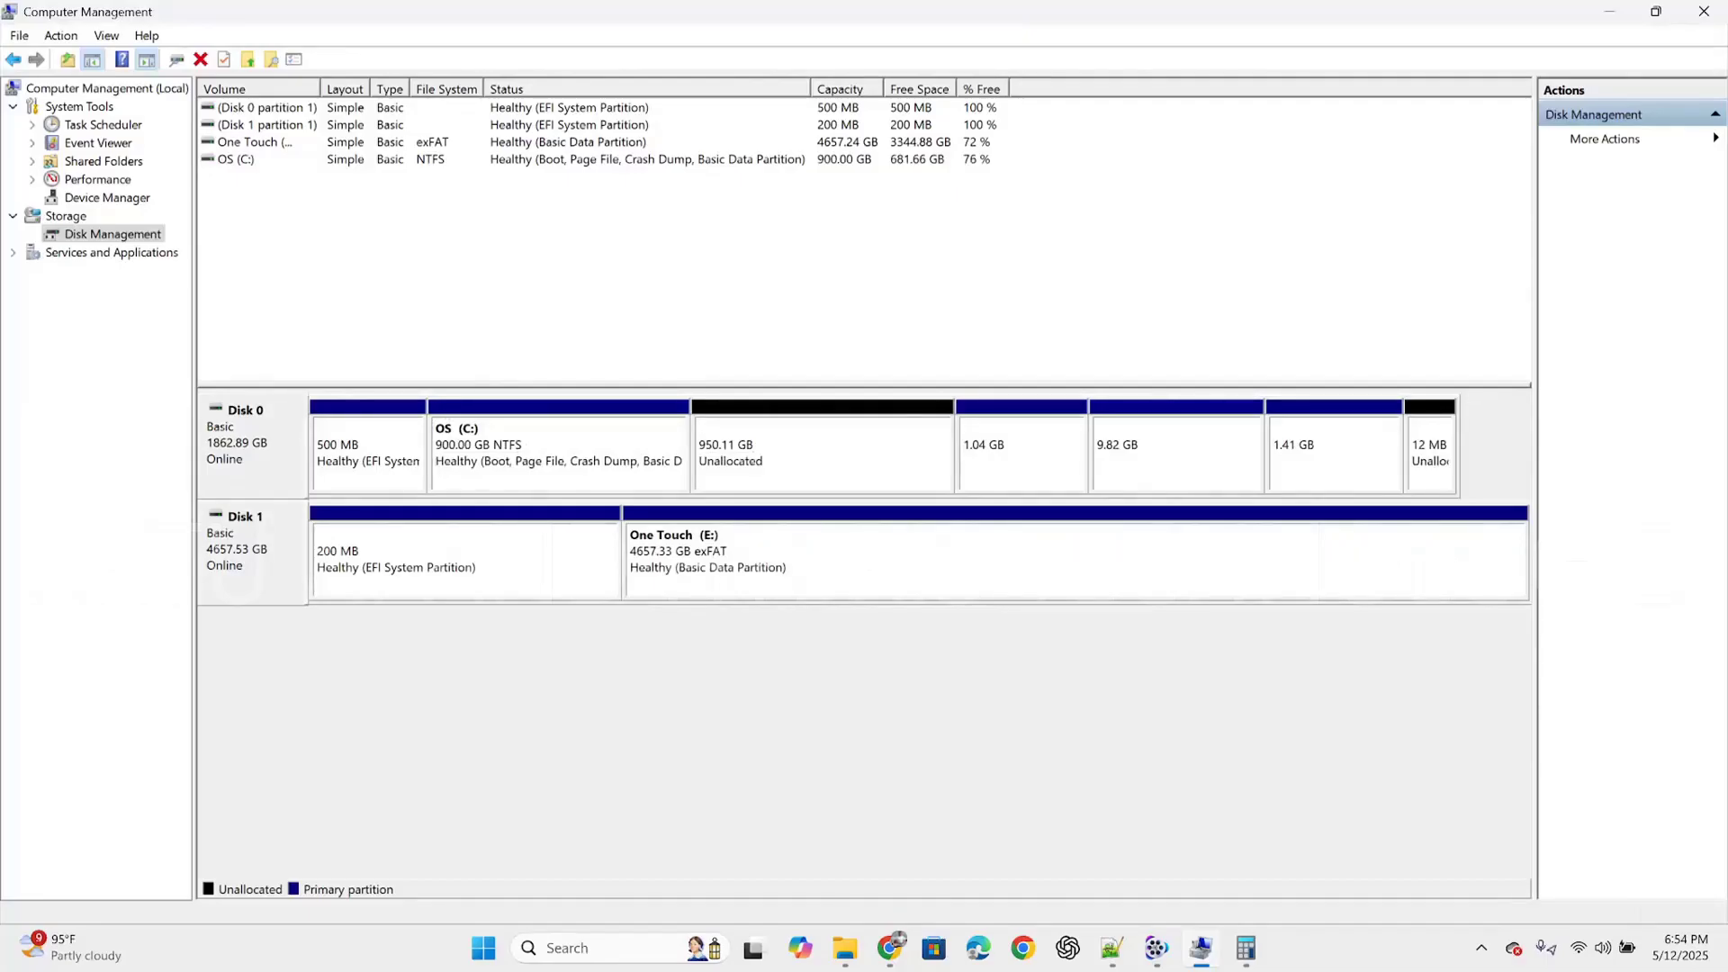
- Select the 950.11 GB unallocated space on Disk 0 and bring up its actions
left_click(821, 452)
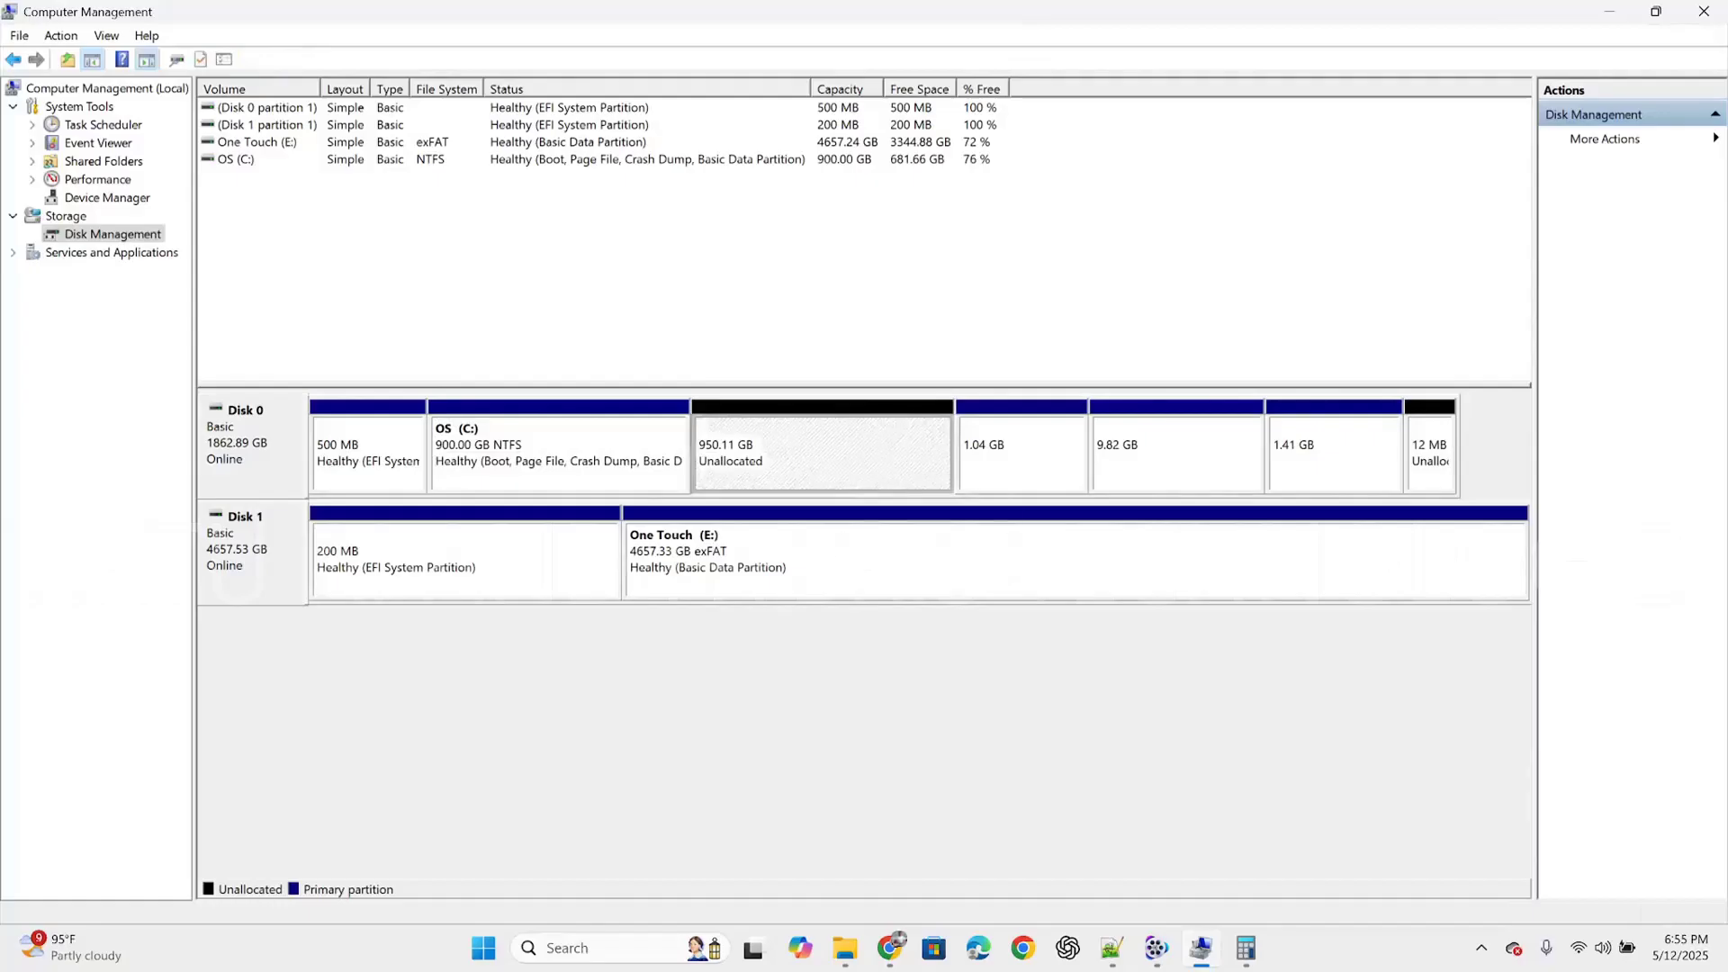
right_click(799, 441)
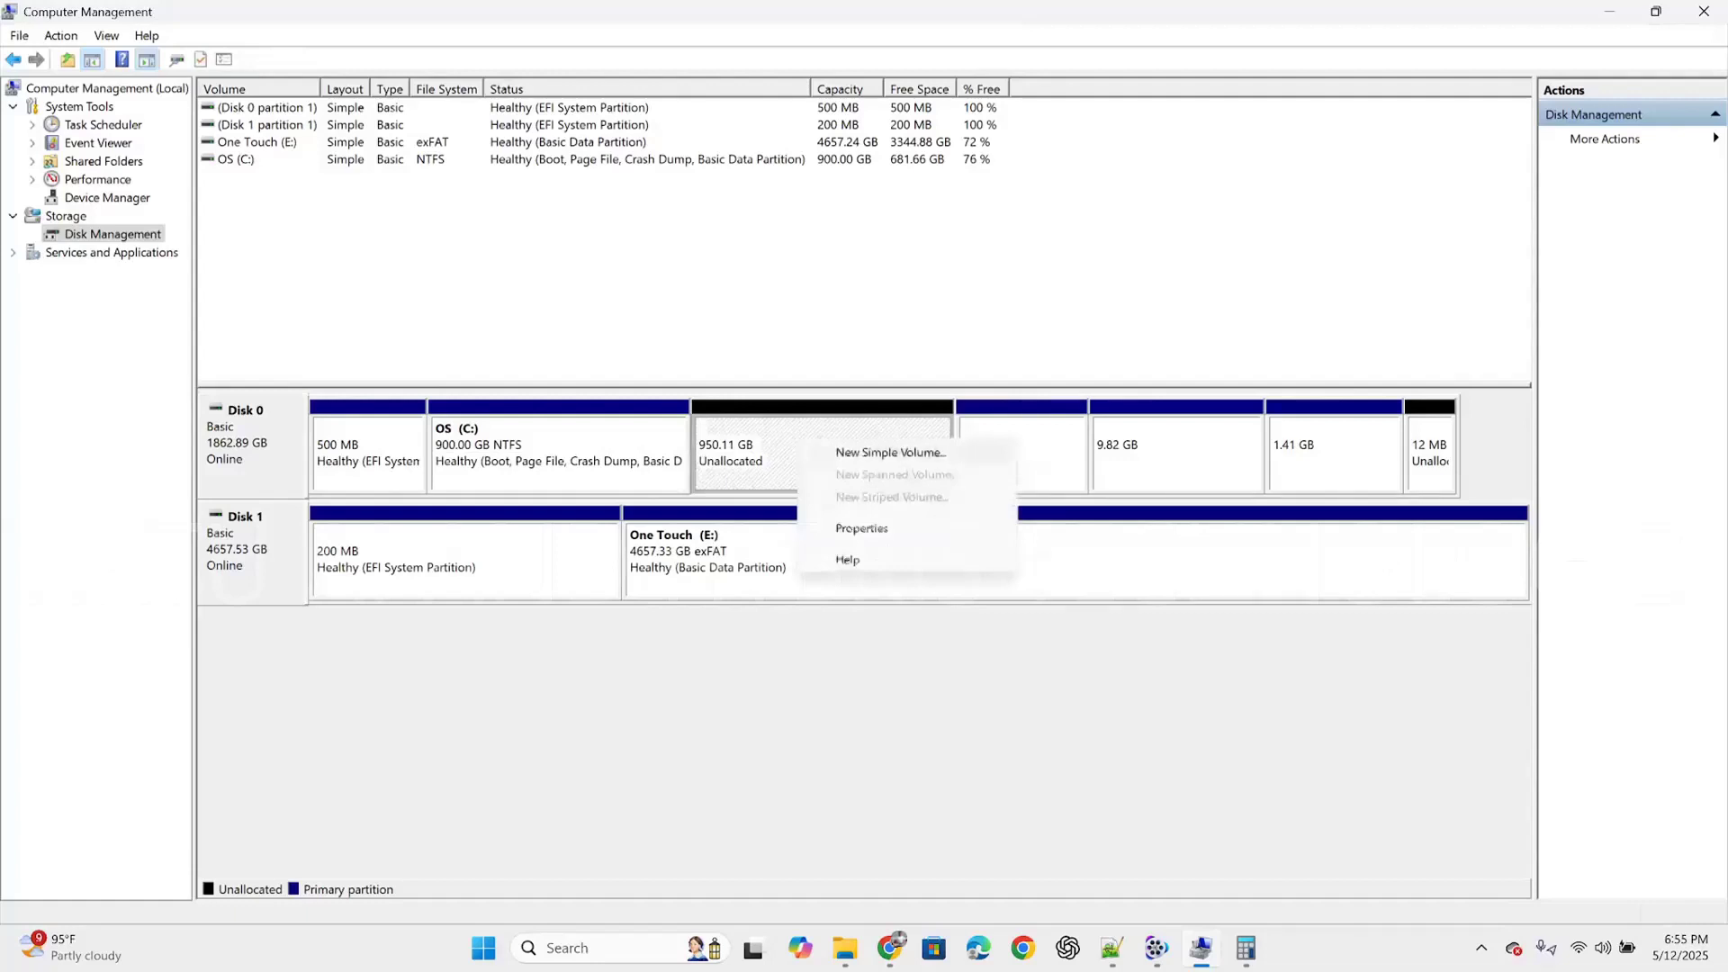
- Choose New Simple Volume for the unallocated space to launch the wizard
left_click(890, 452)
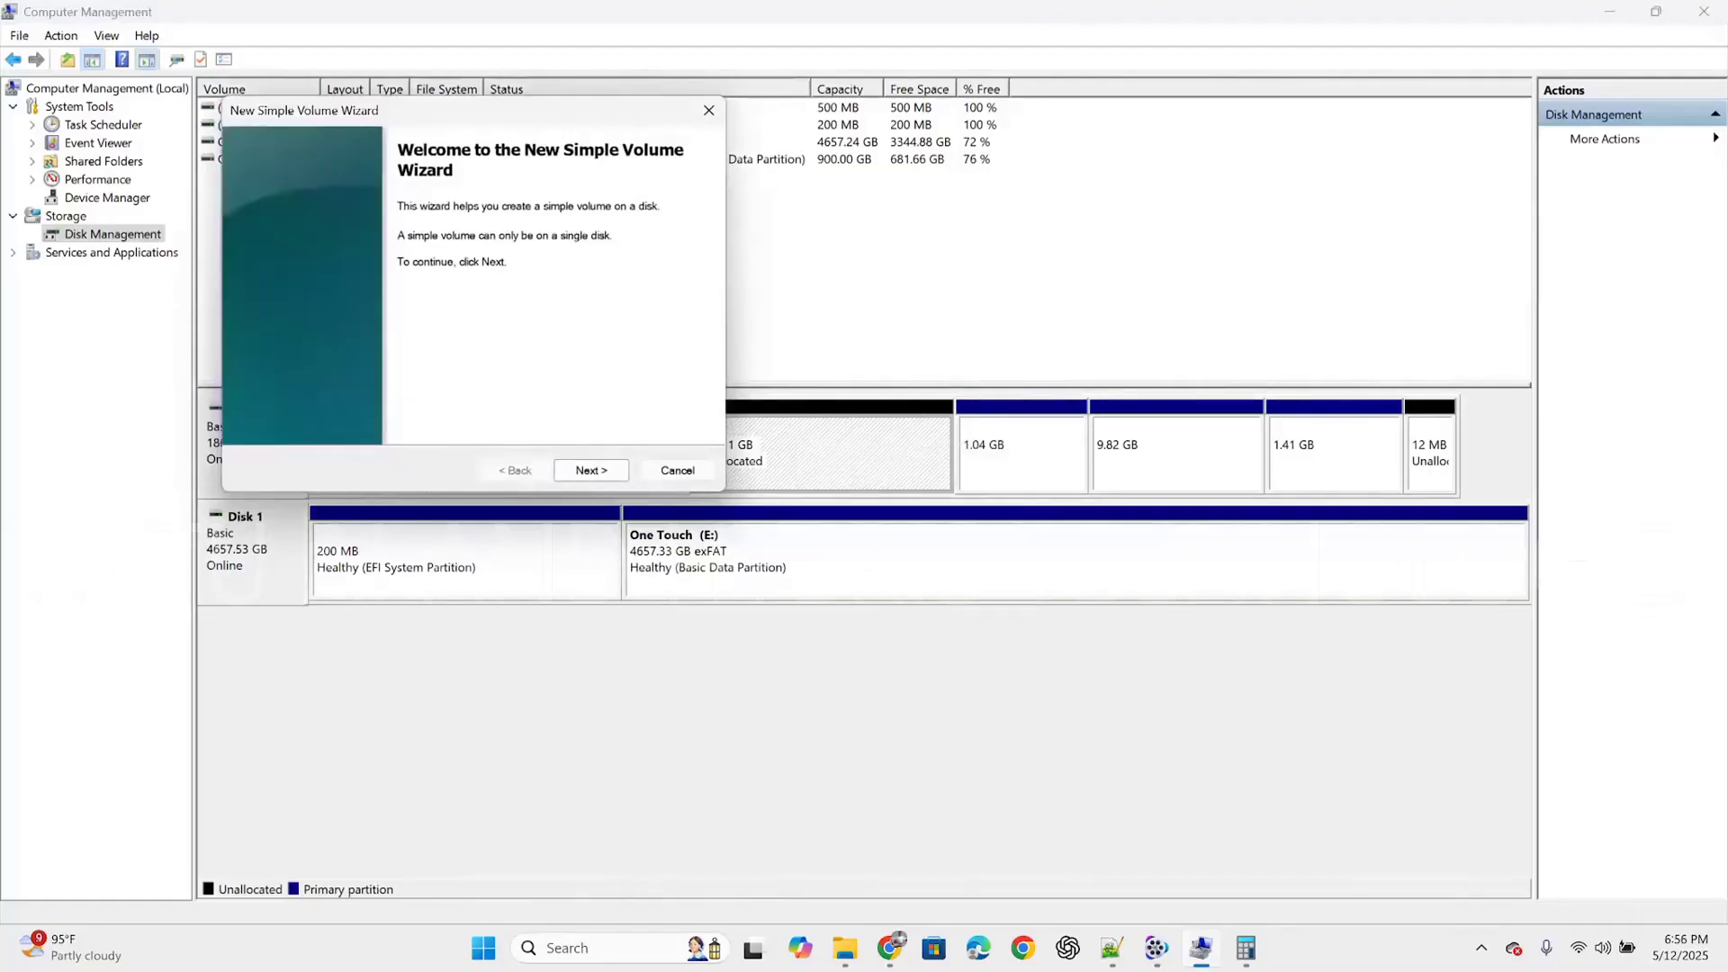
- Advance to the size page and compute 500 × 1024 = 512000 MB in Calculator
key("Return")
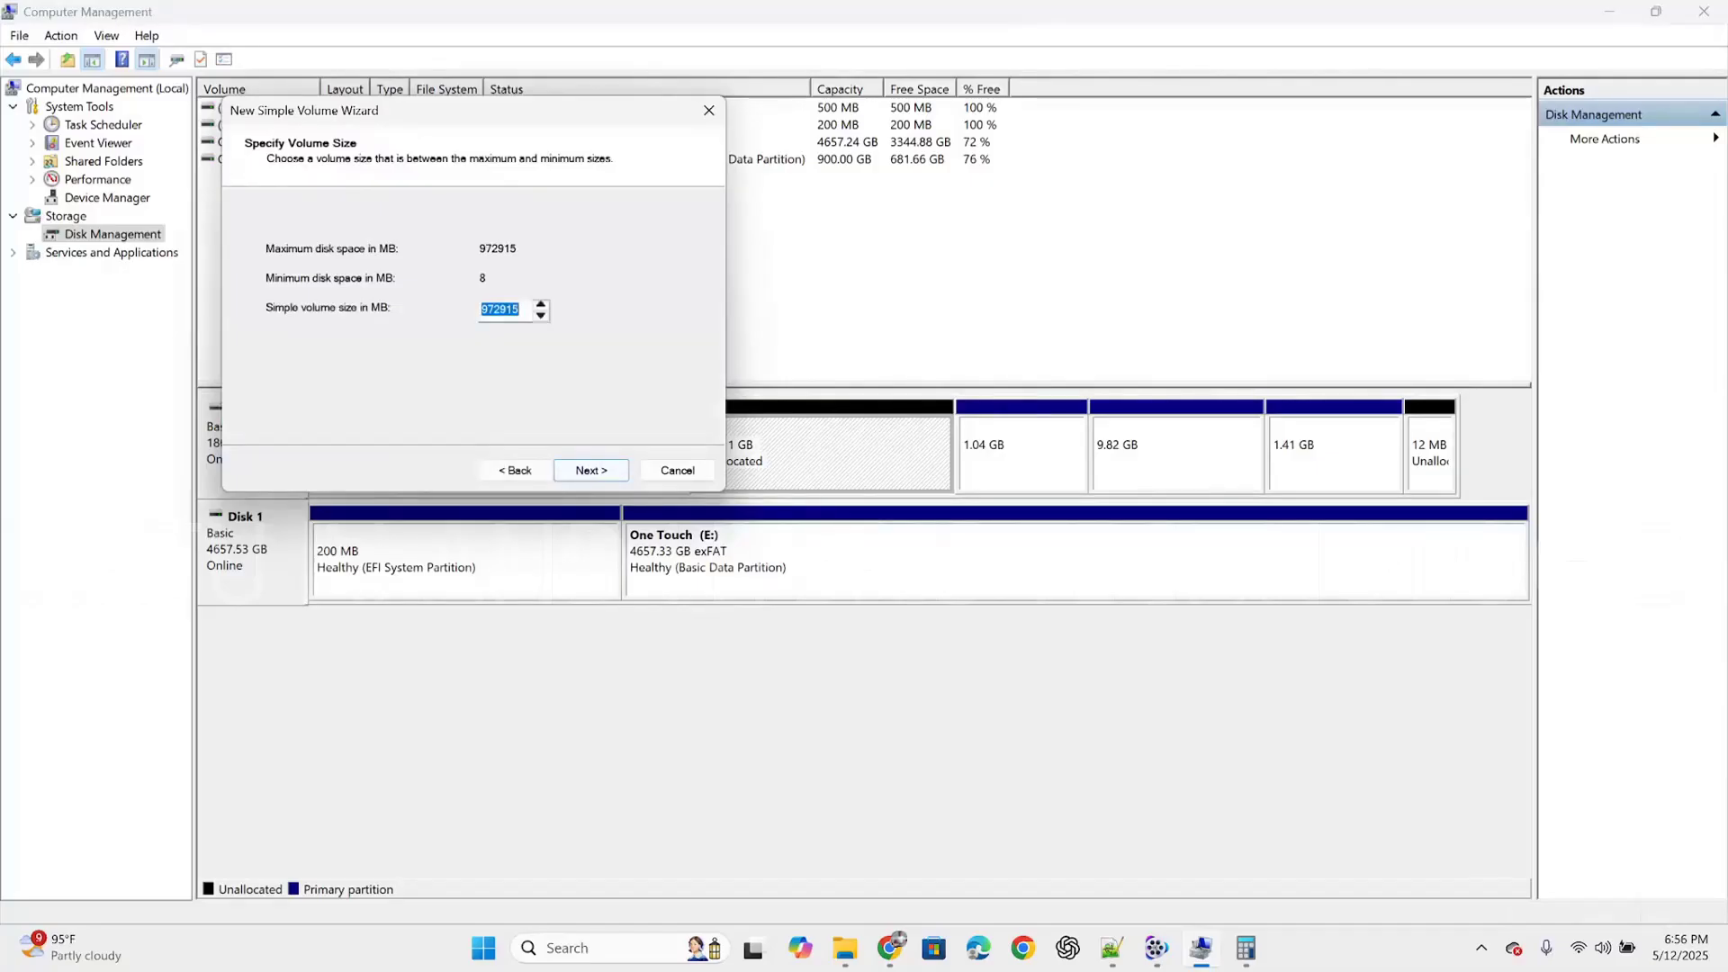
left_click(1246, 948)
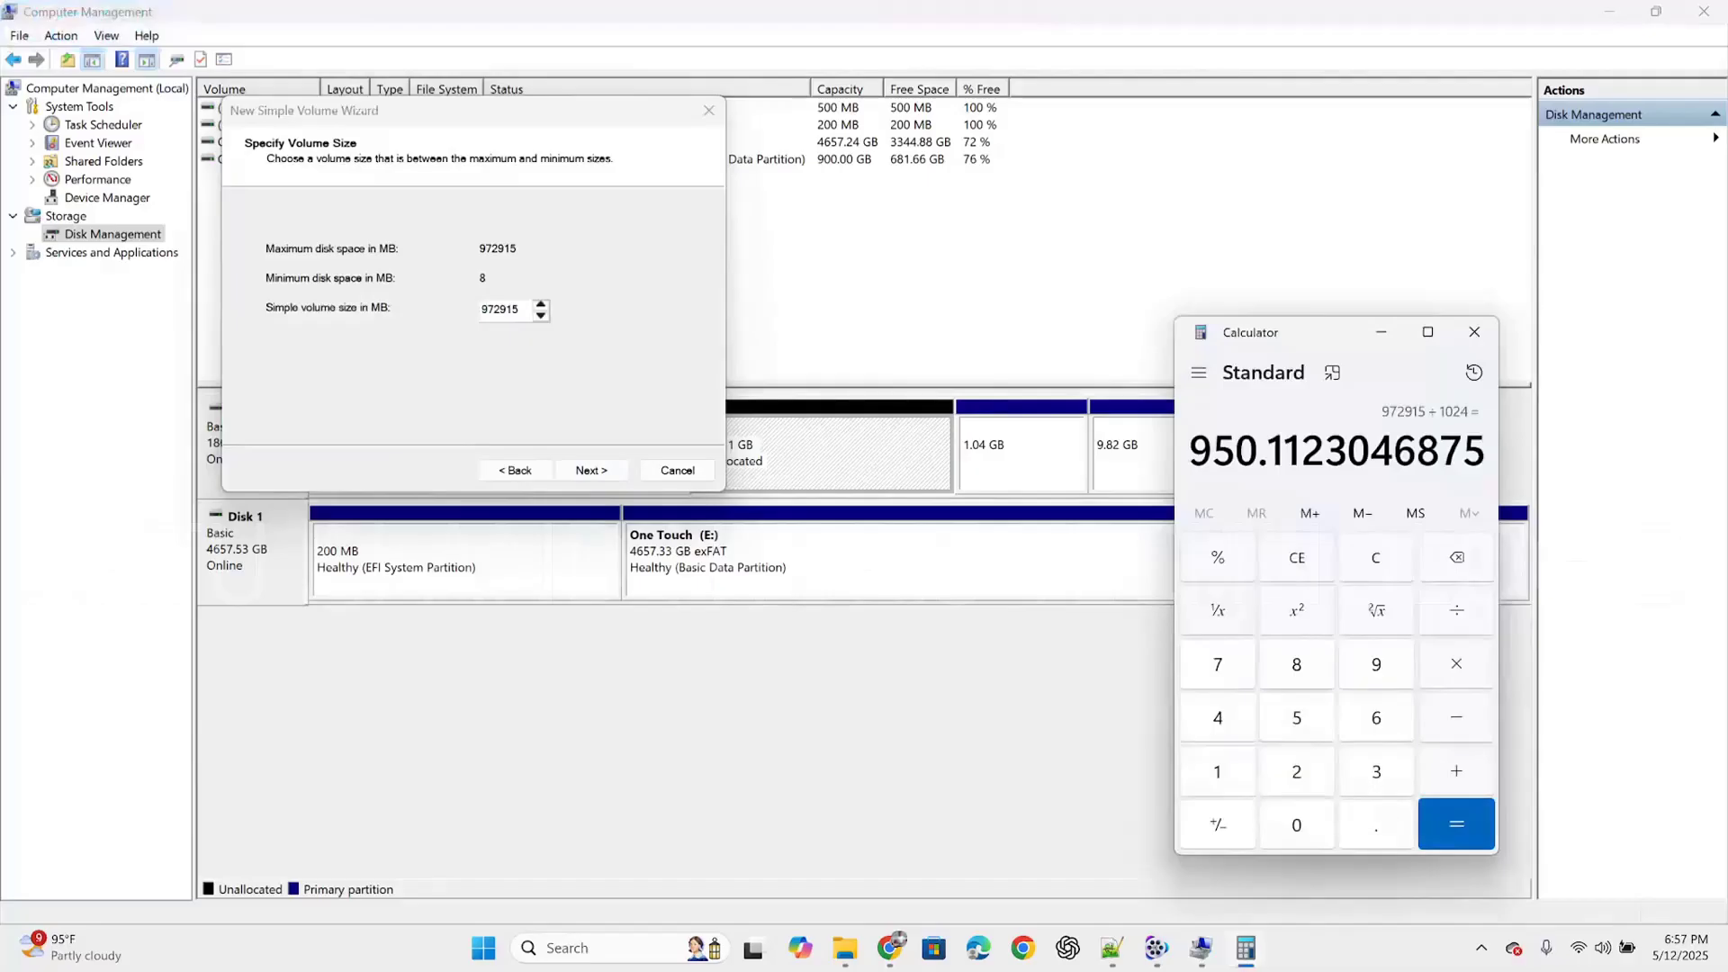
key("Escape")
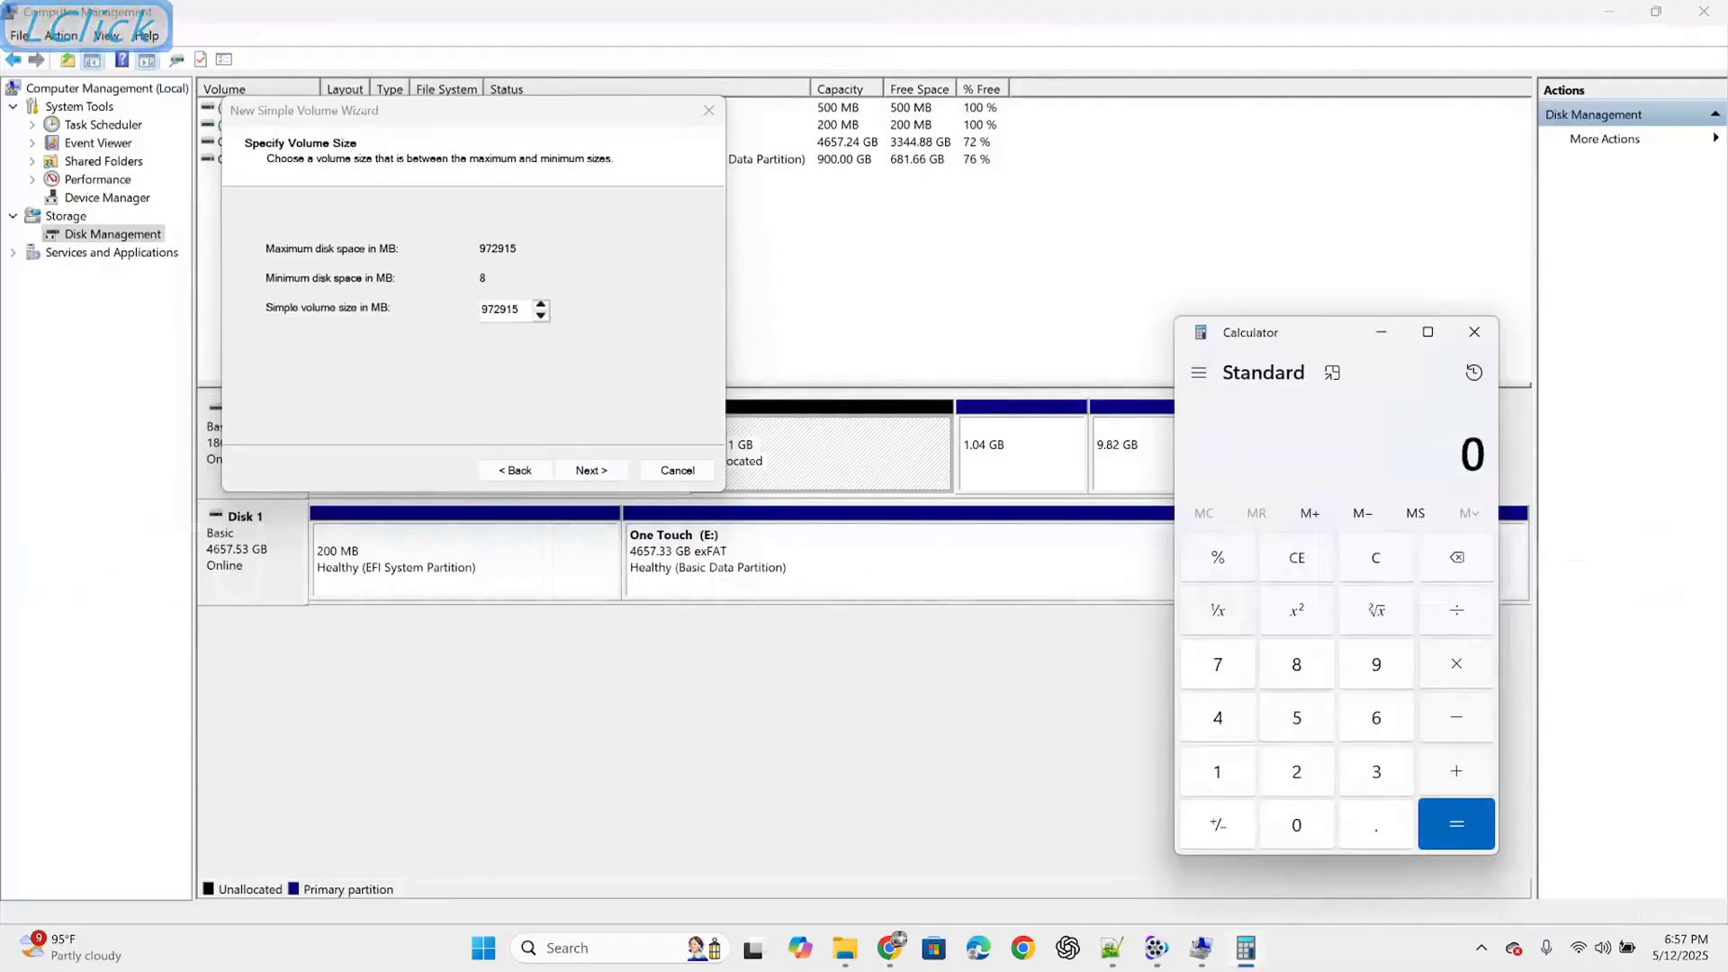
type("500")
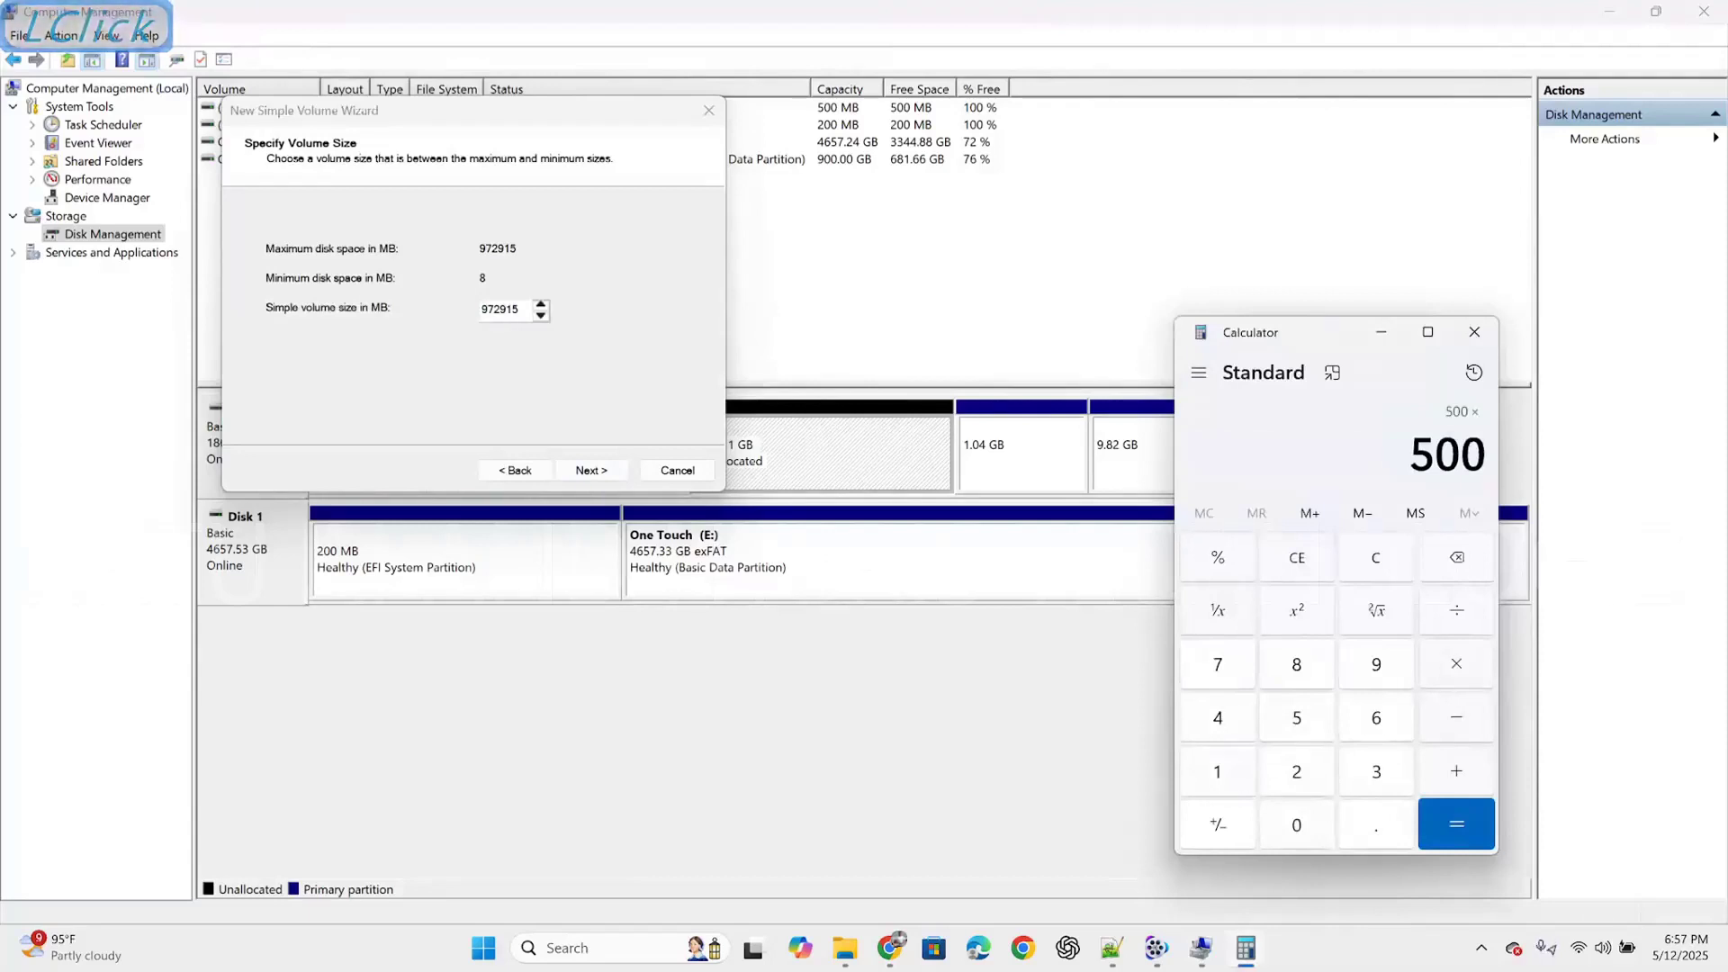
type("*1")
type("024")
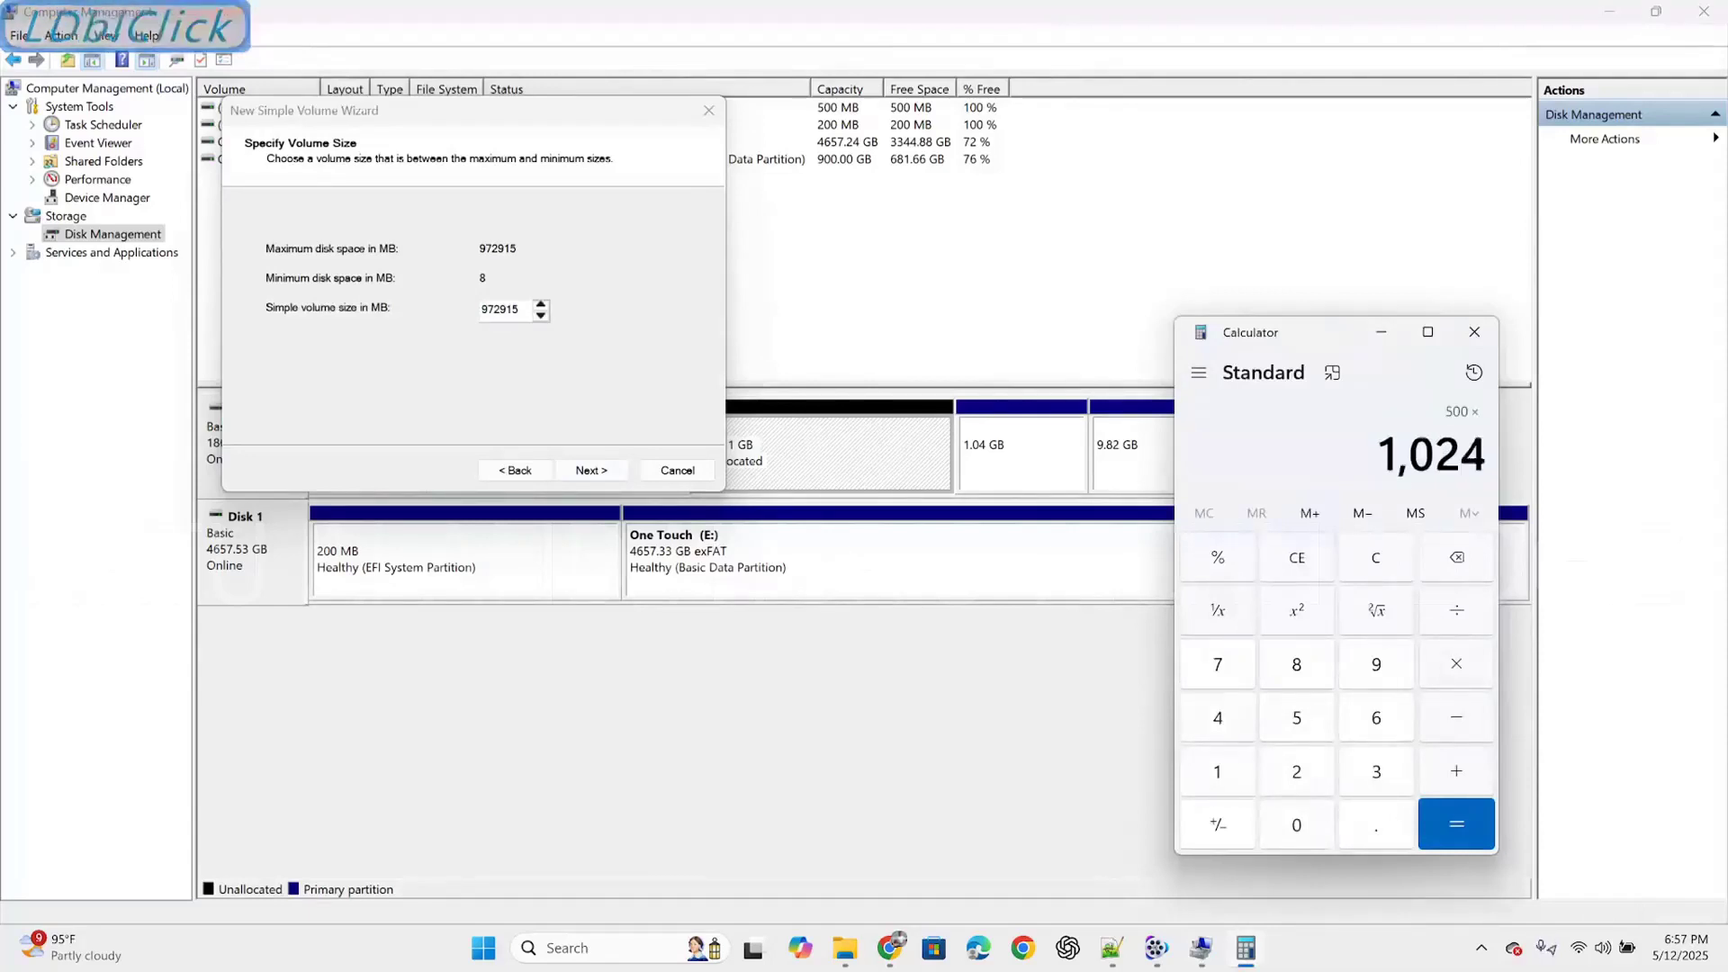
key("Return")
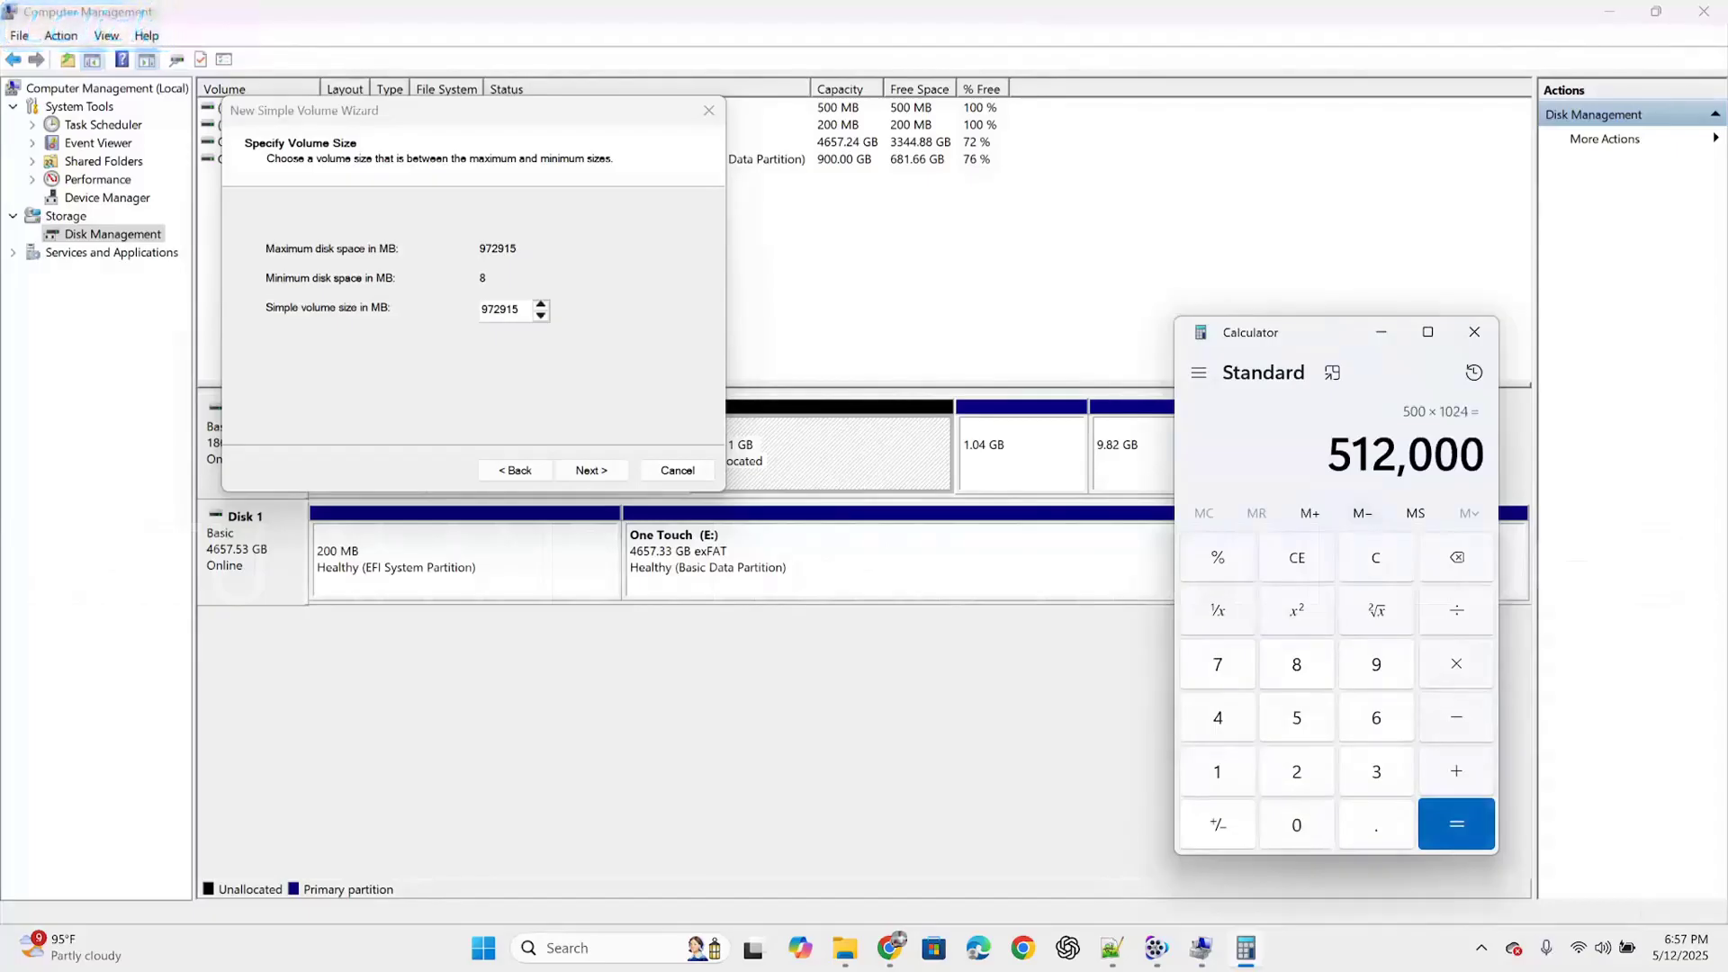
- Set the new volume size to 512000 MB and continue
key("alt+Tab")
key("BackSpace")
key("BackSpace")
key("BackSpace")
key("BackSpace")
key("BackSpace")
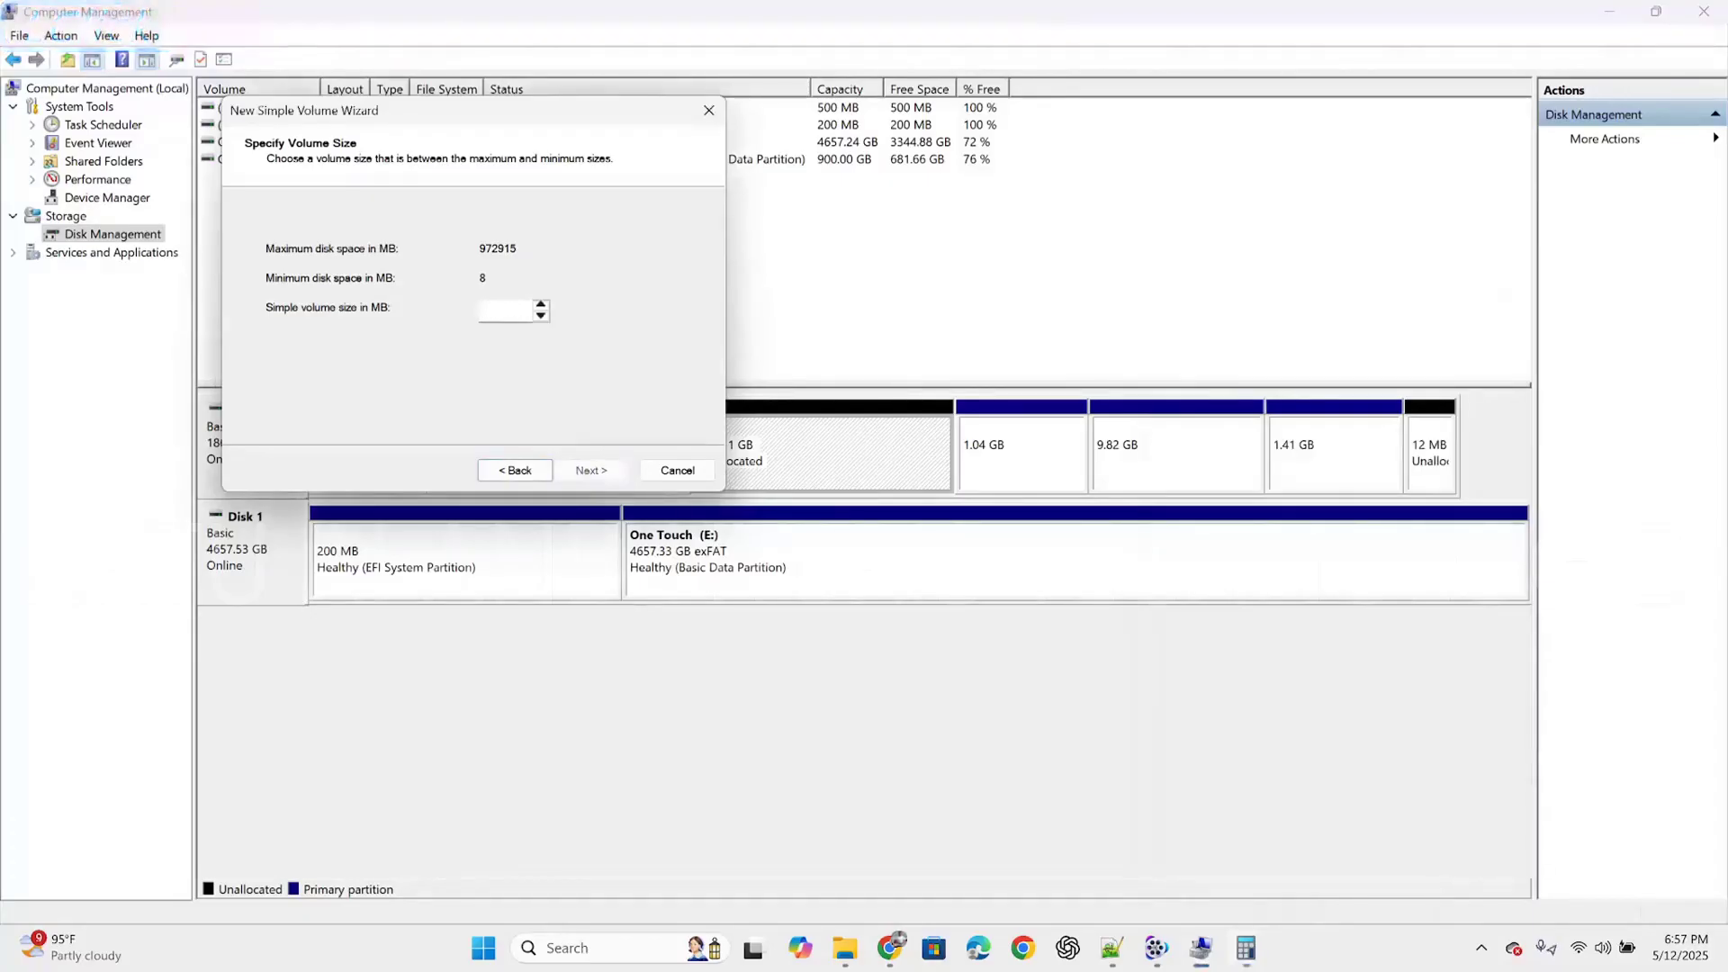
type("512000")
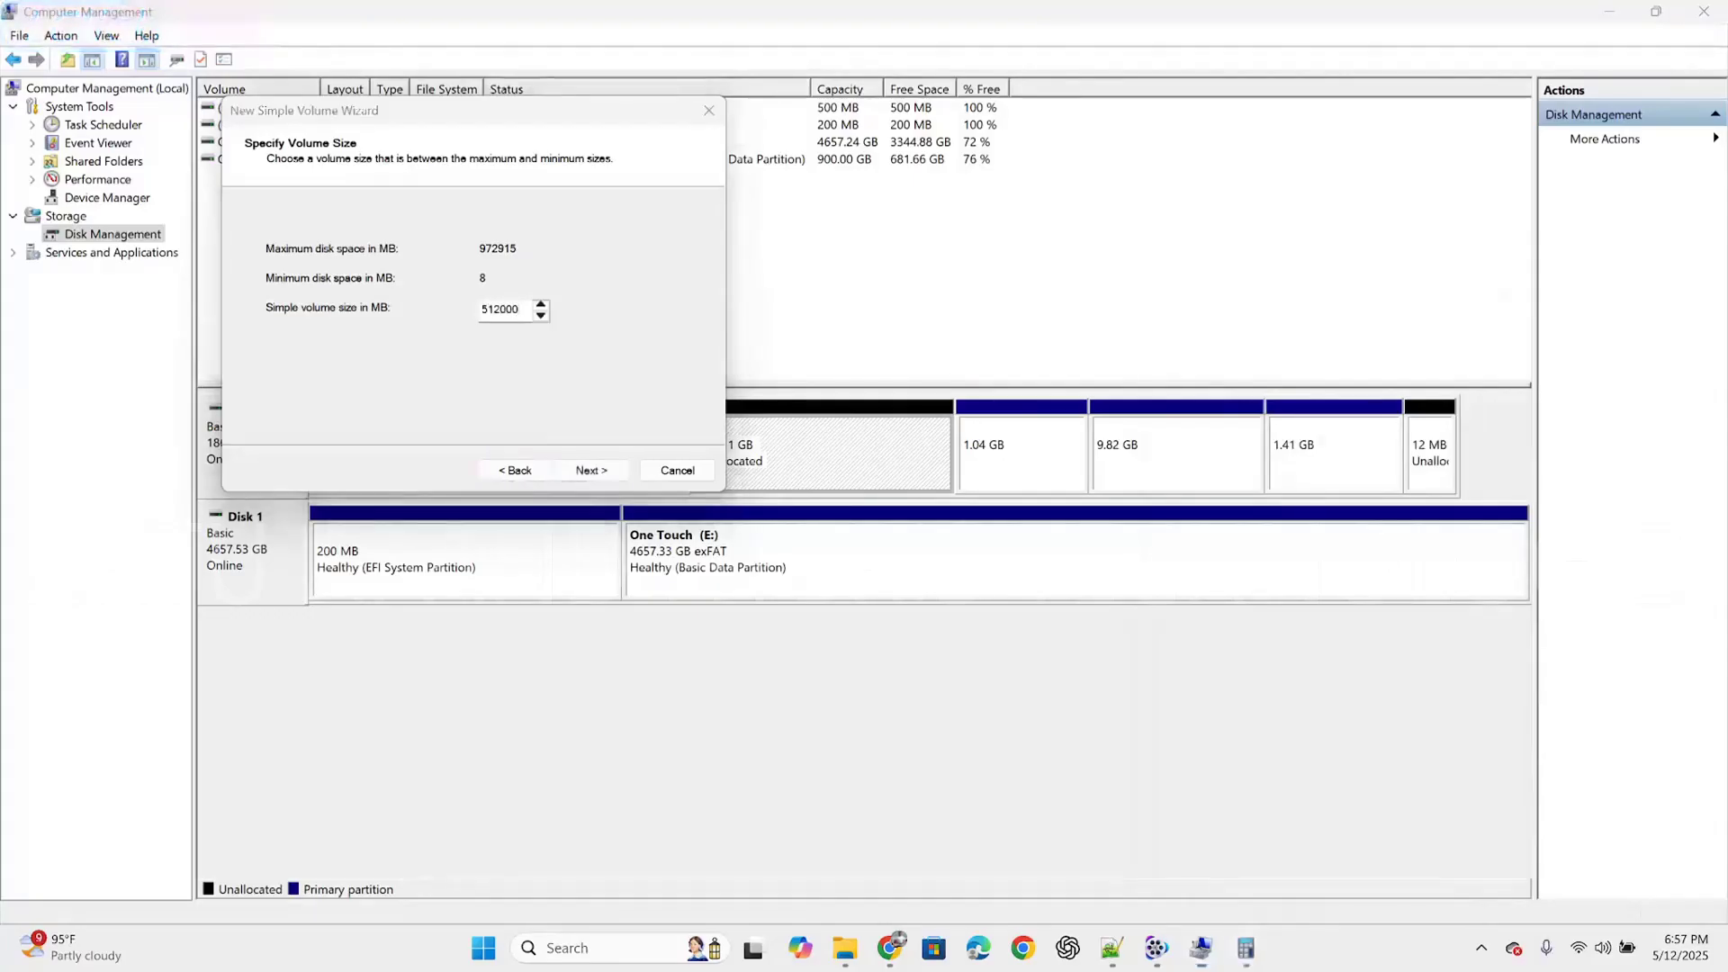
left_click(1246, 948)
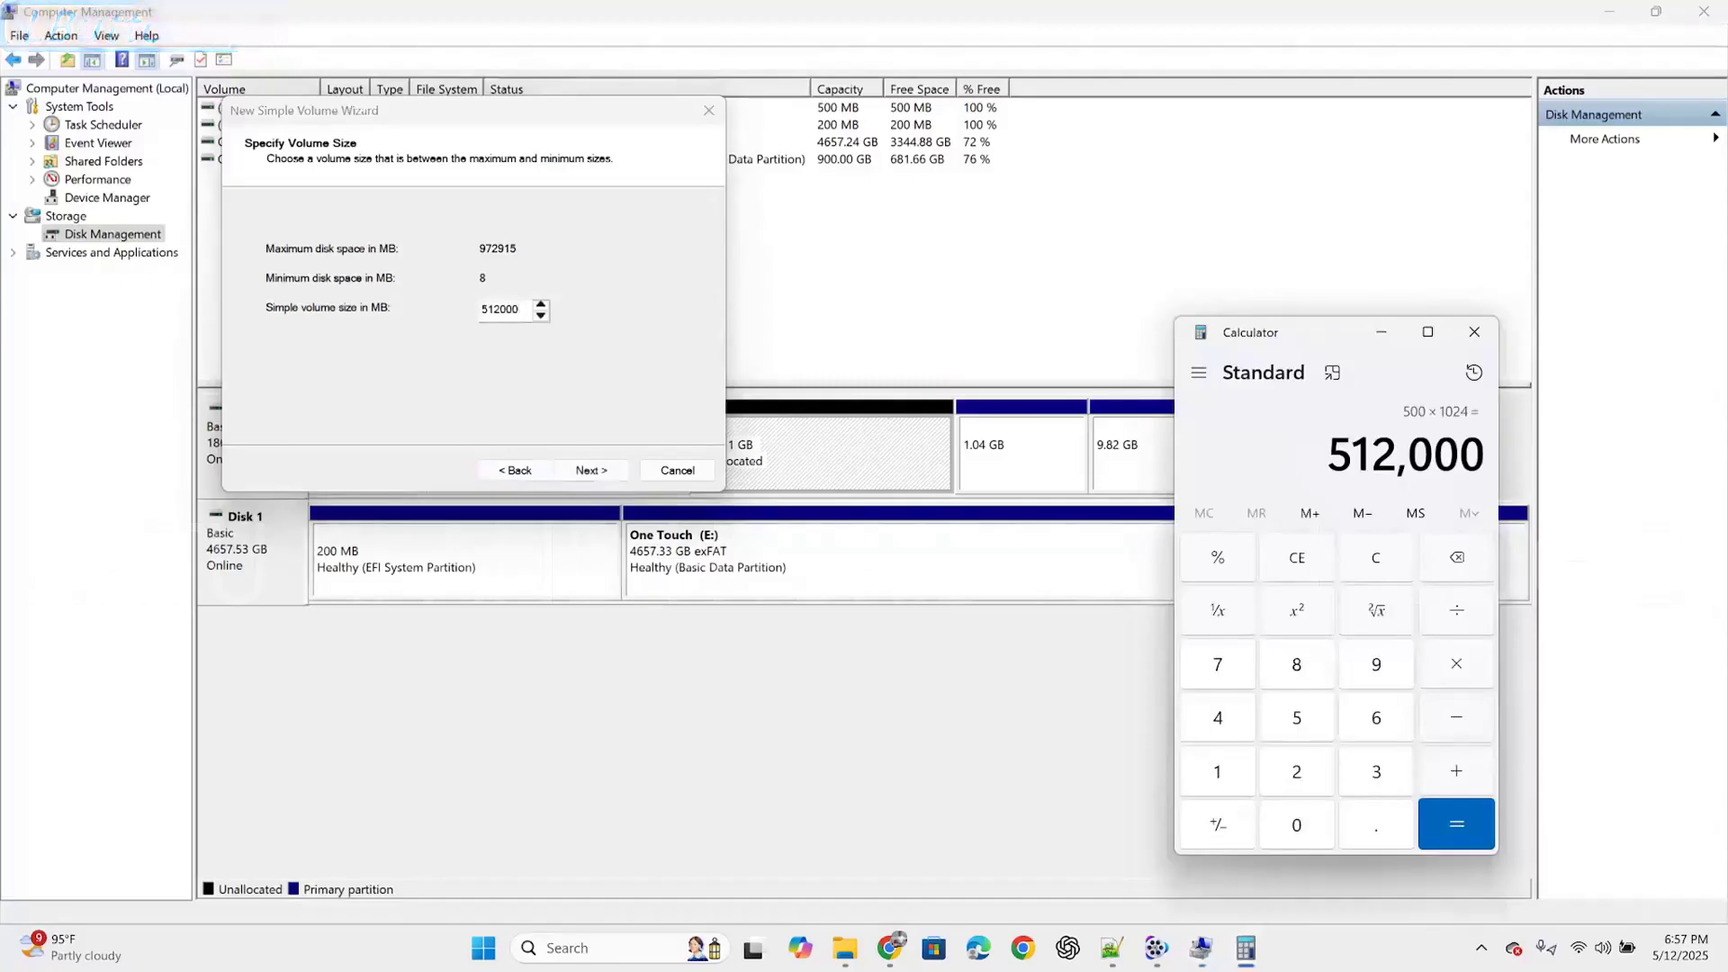
left_click(1245, 947)
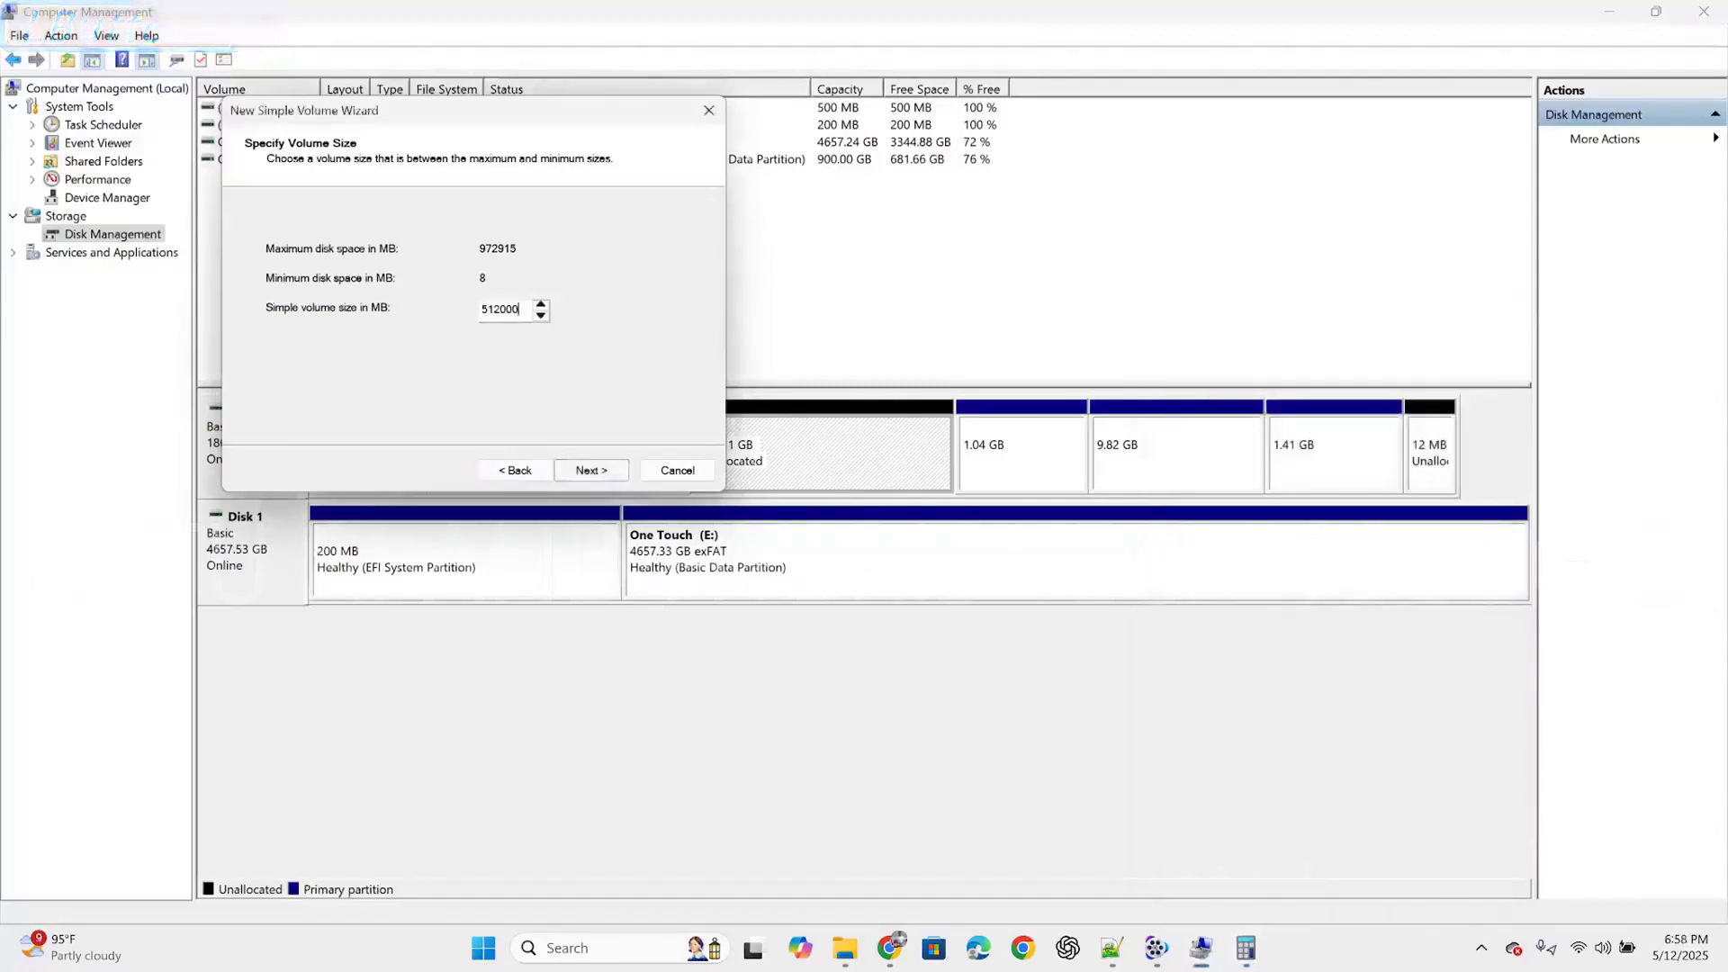
left_click(592, 470)
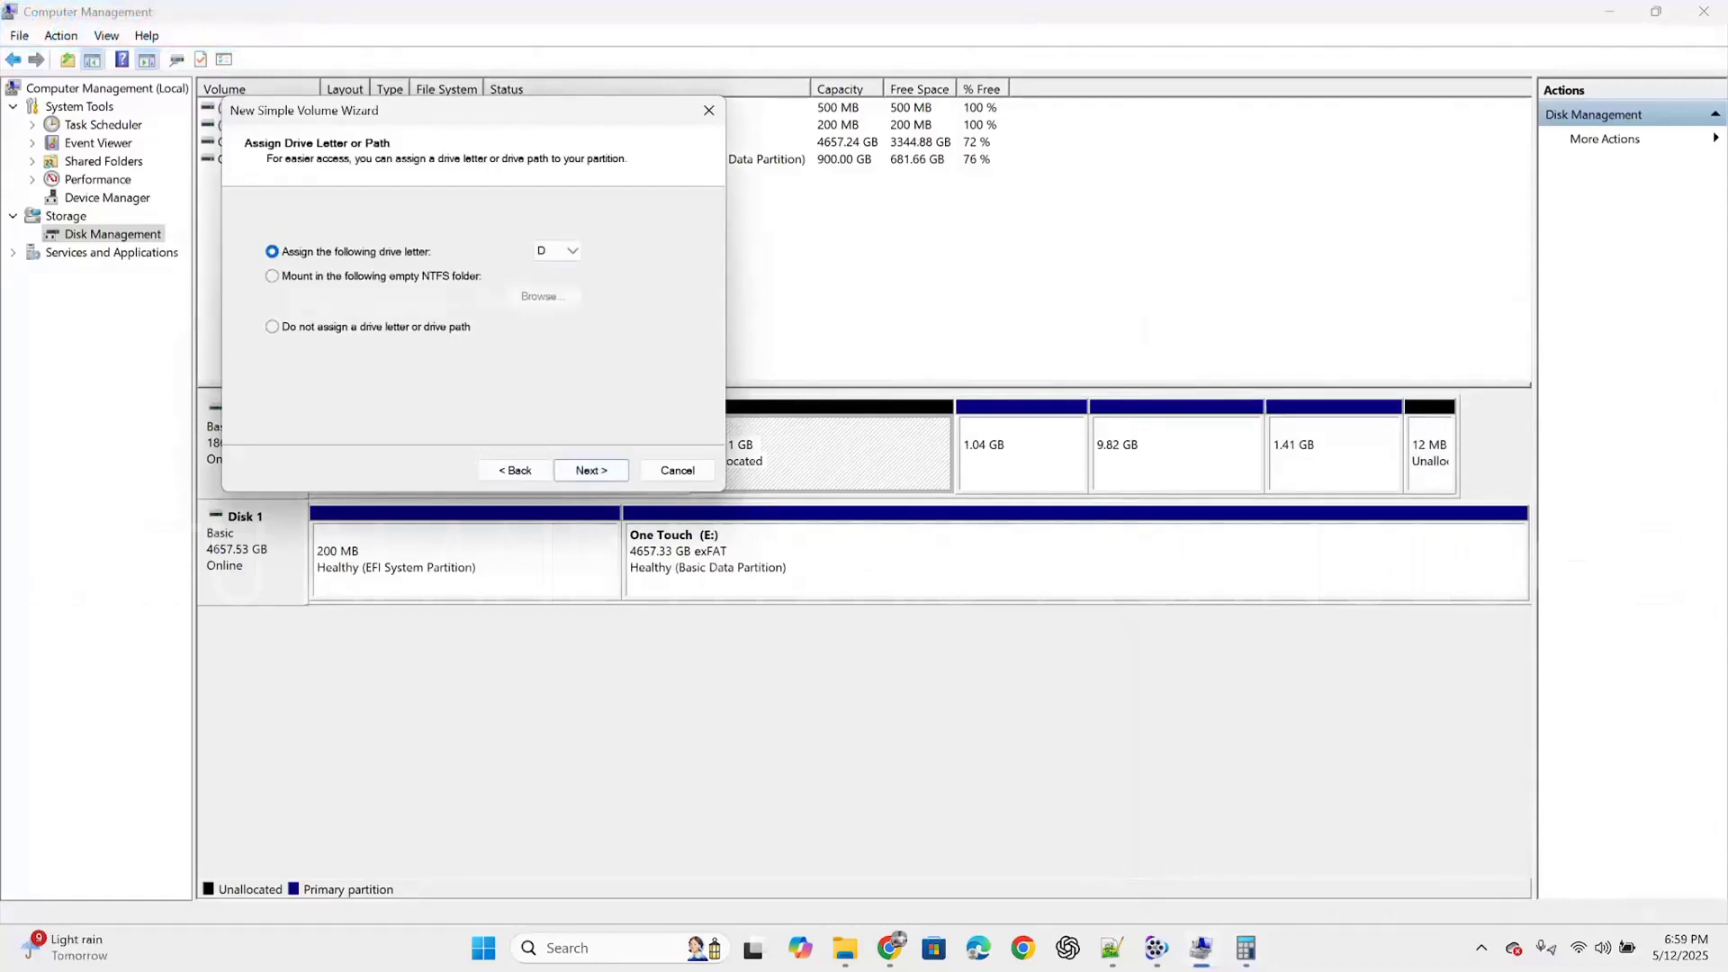
- Keep D as the new volume's drive letter and move on to formatting
left_click(558, 251)
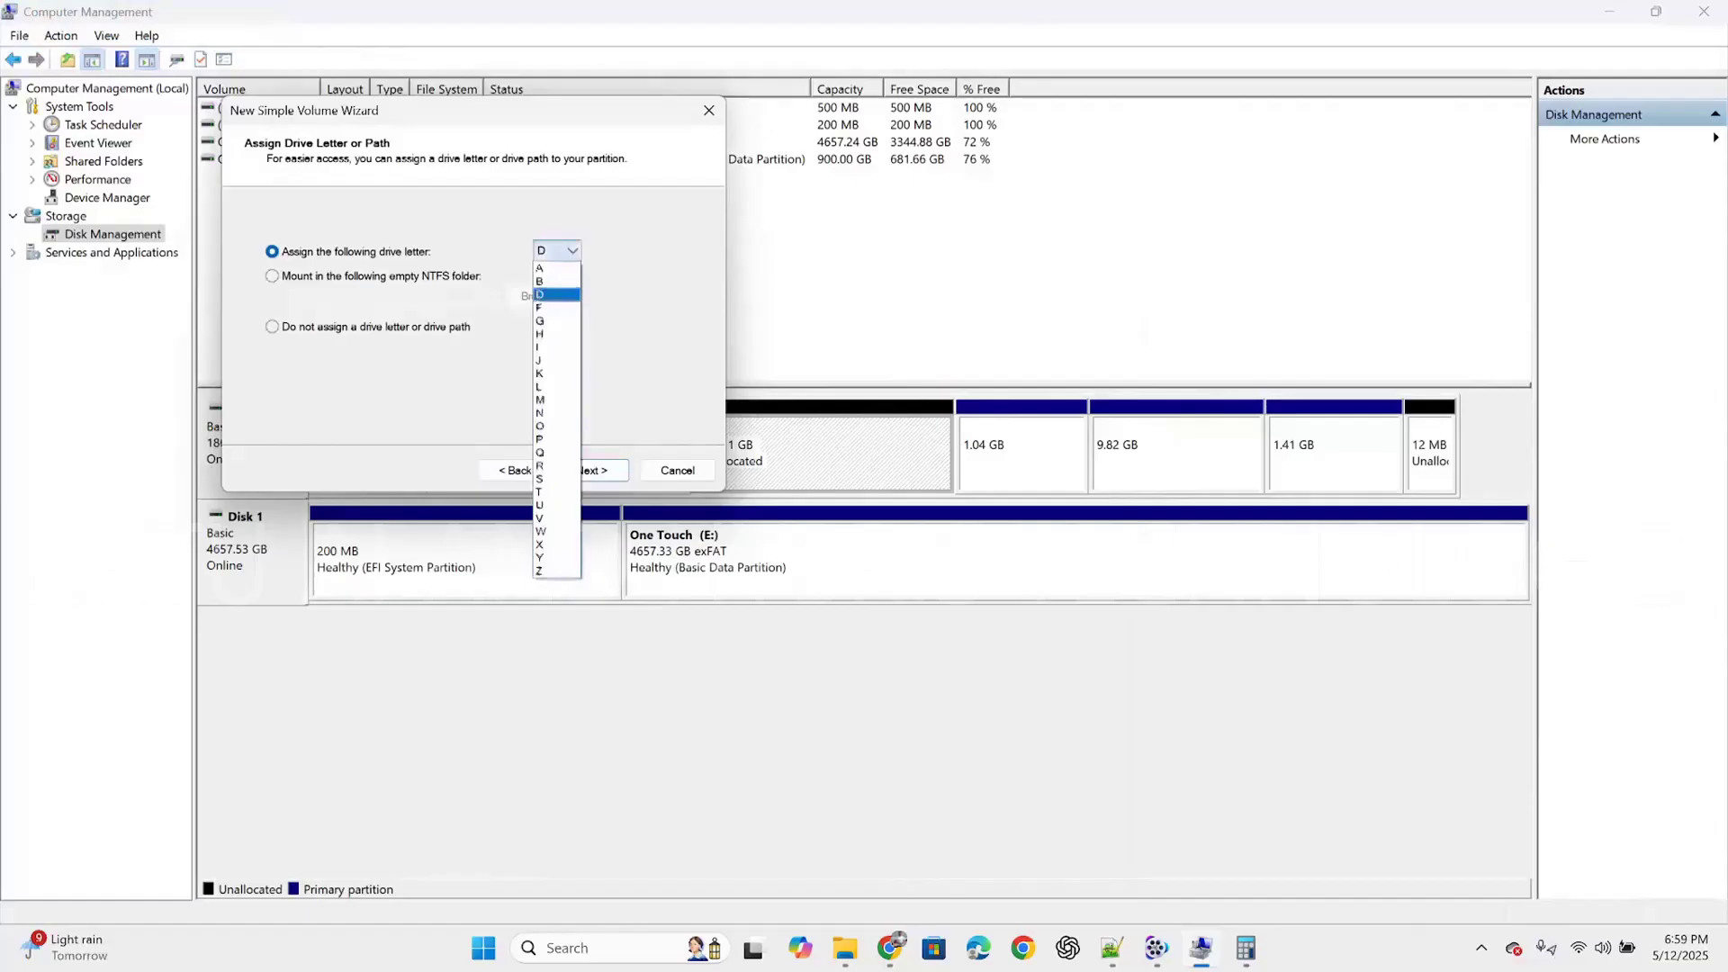
key("Escape")
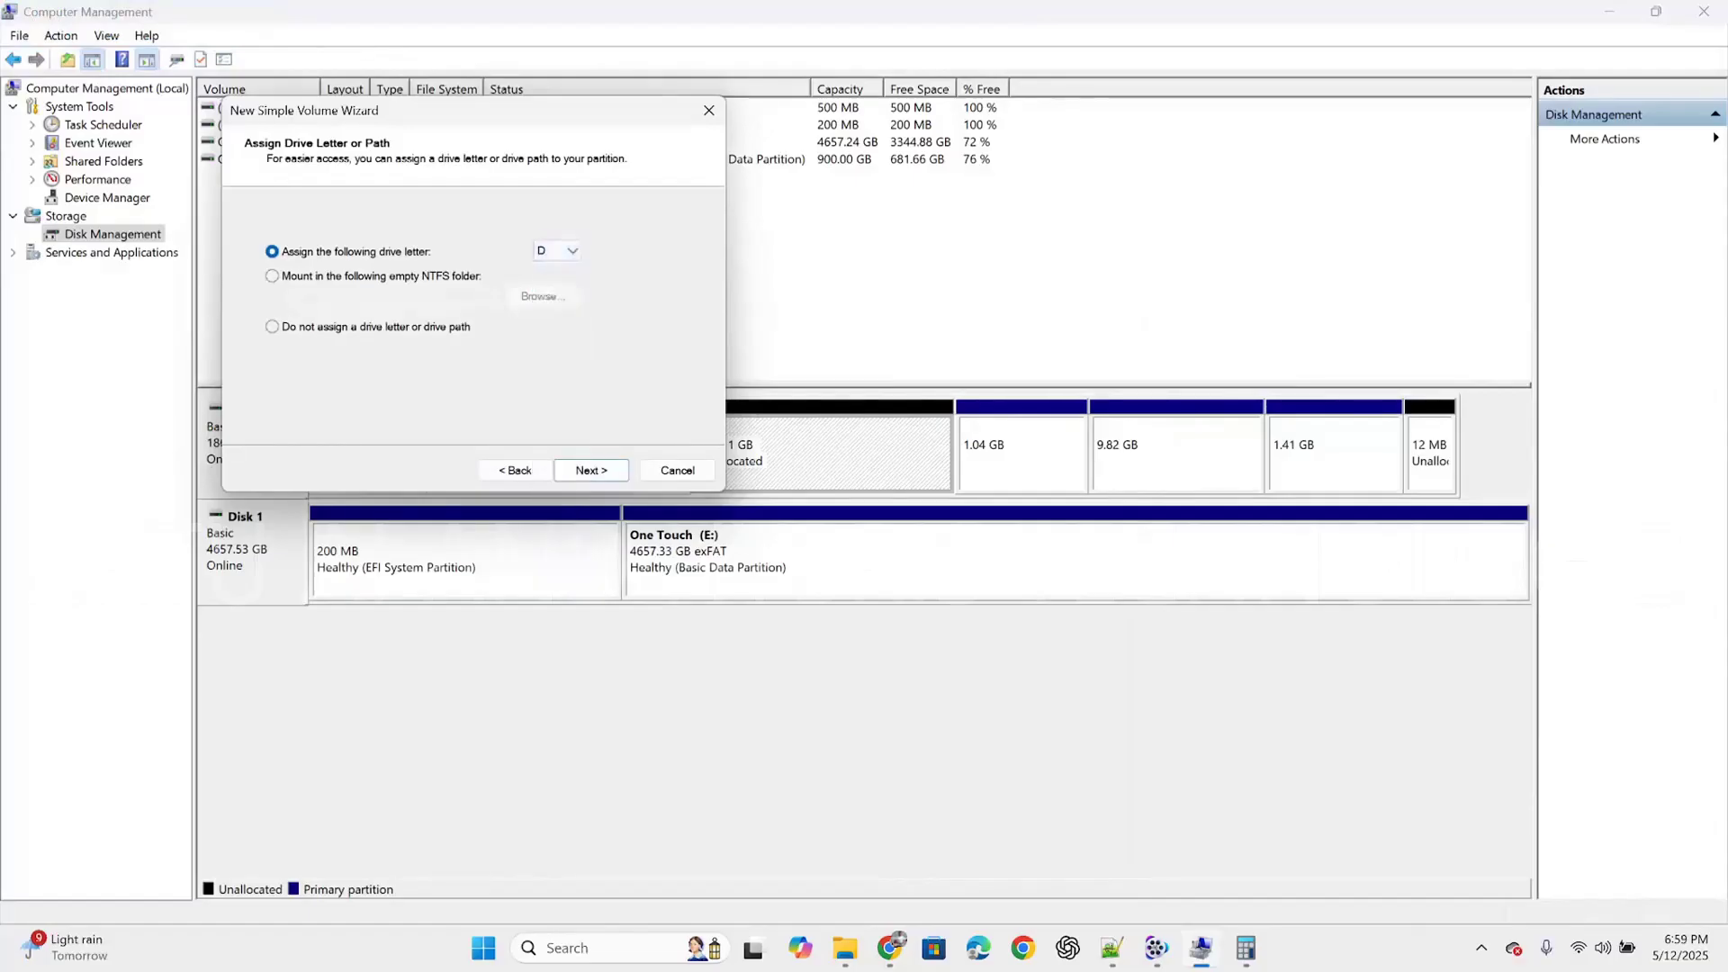
key("Return")
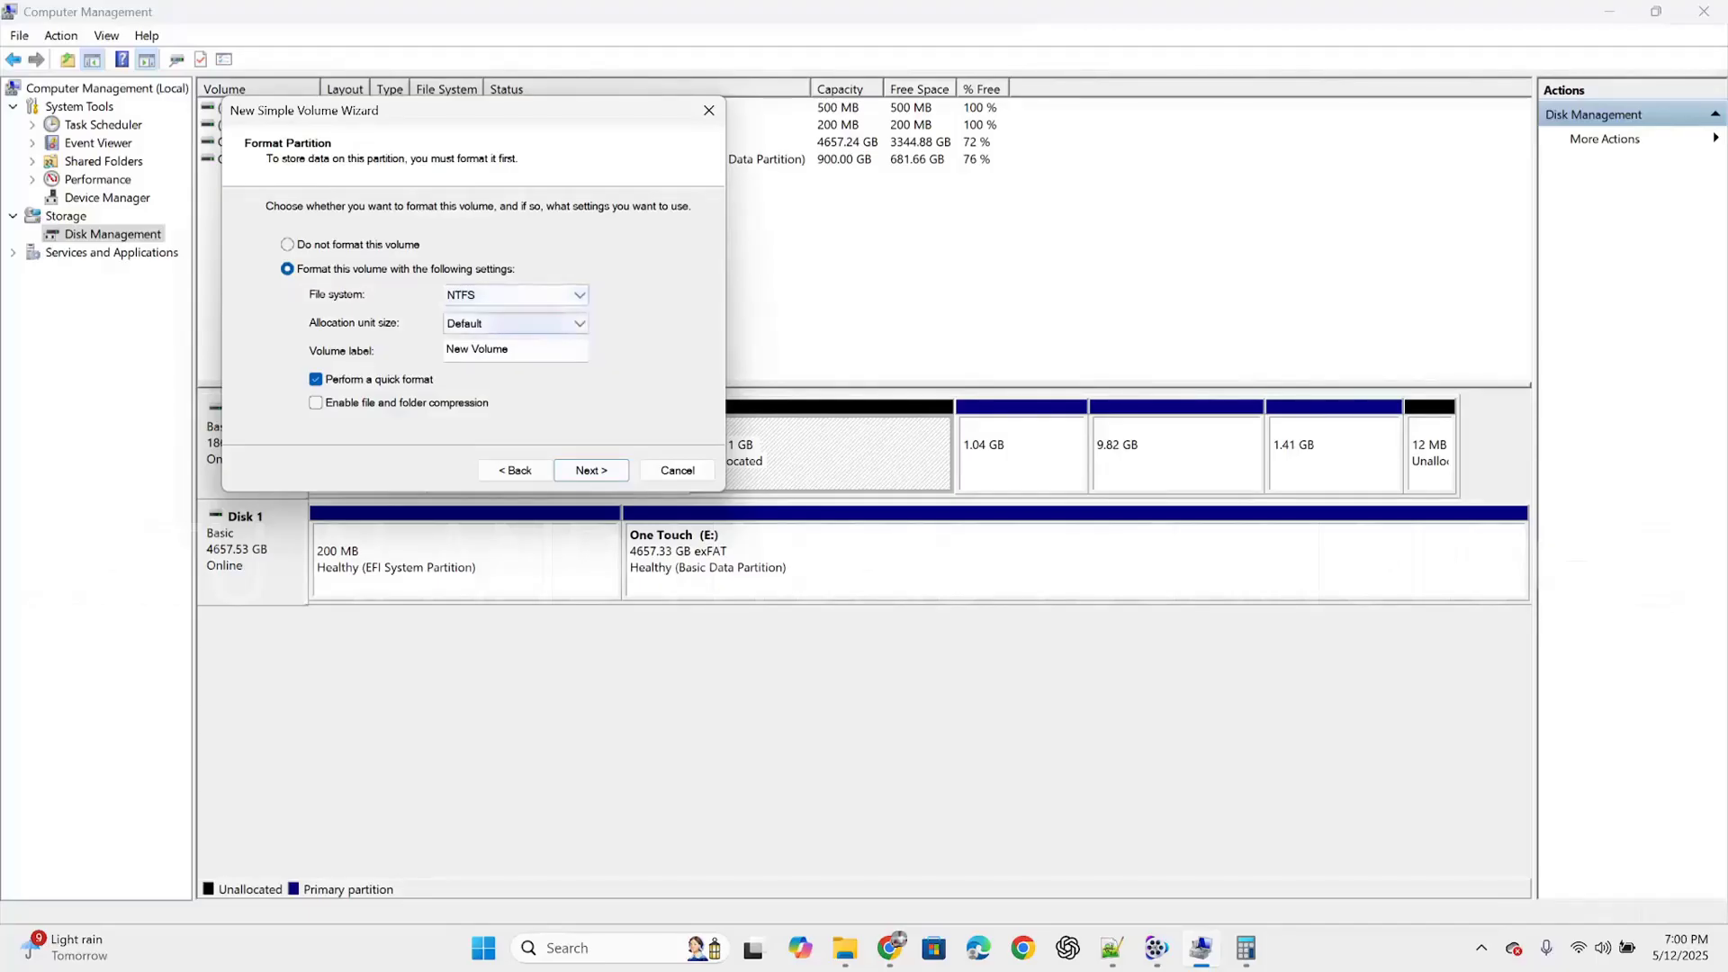
- Format the volume as NTFS with Default allocation unit size, label New Volume and quick format
left_click(515, 323)
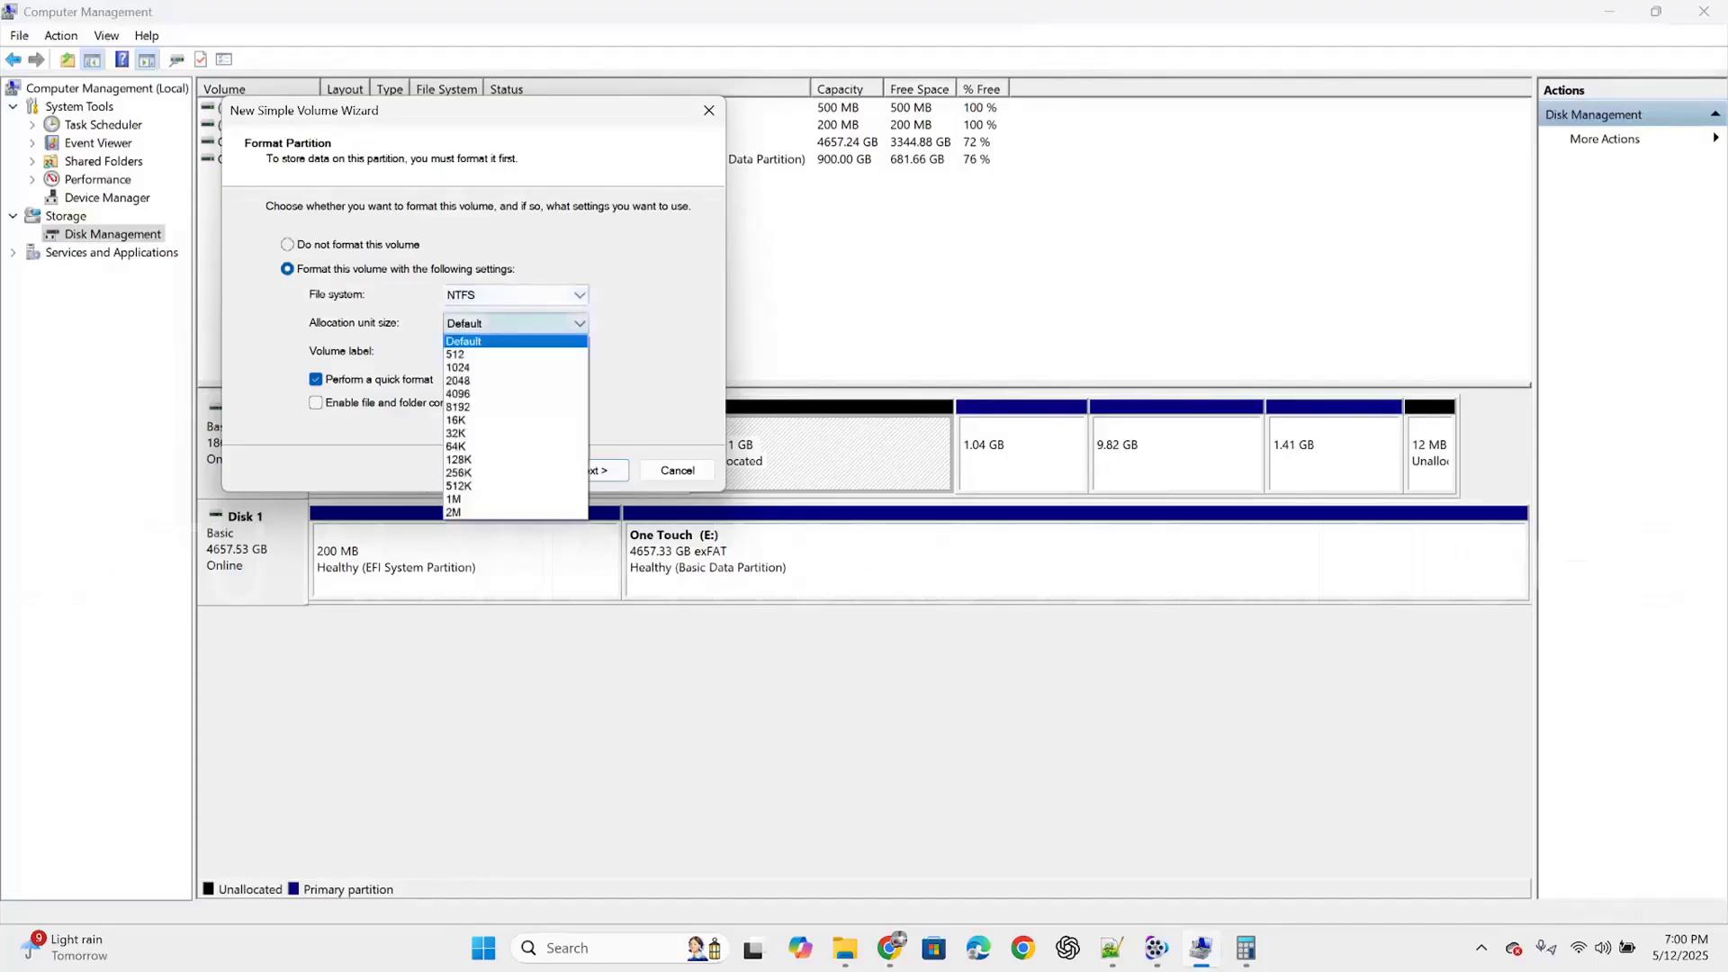
key("Escape")
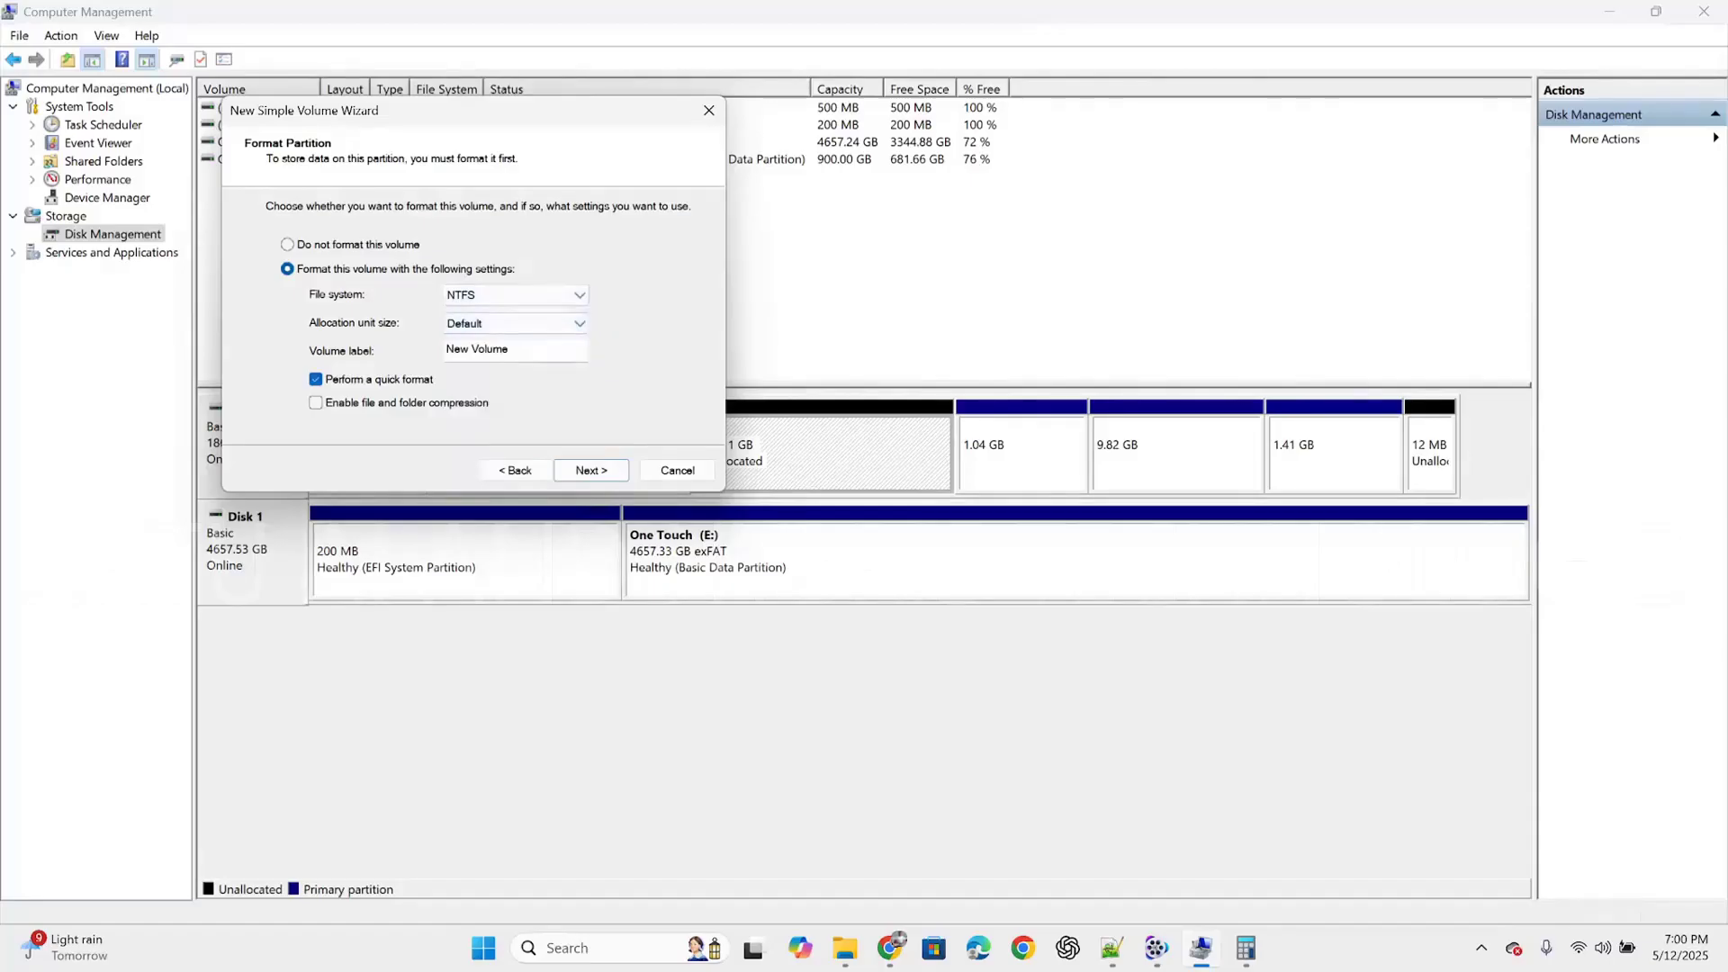
left_click(592, 470)
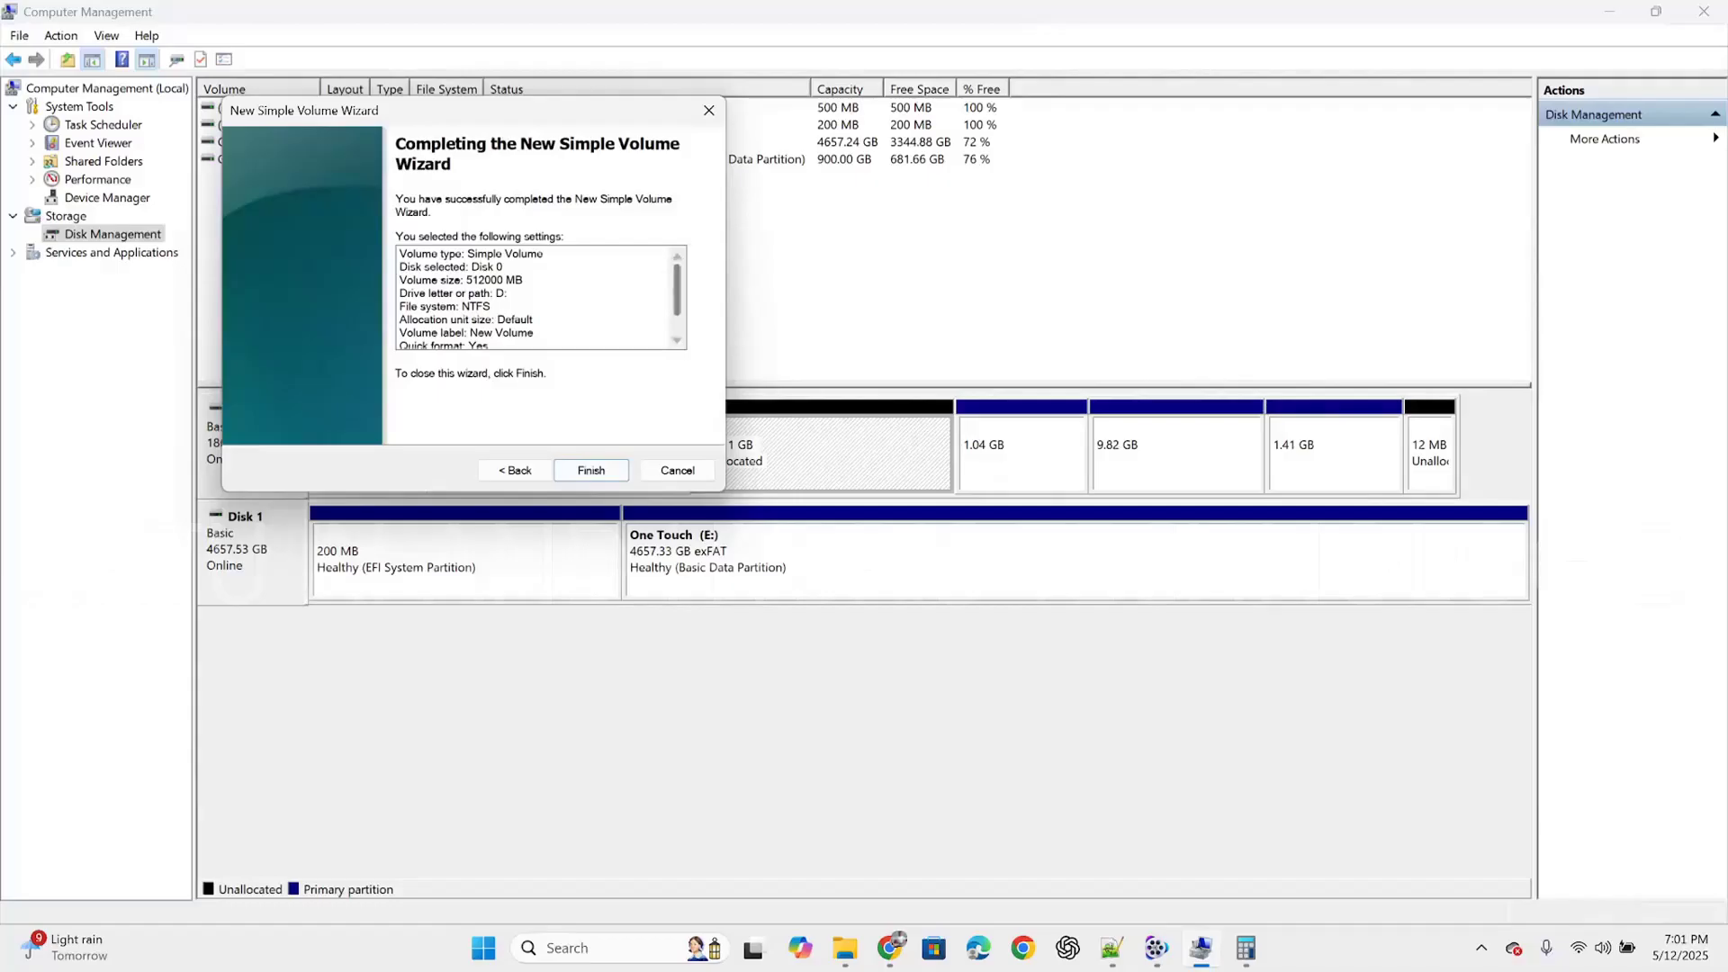
- Review the 512000 MB NTFS drive D: summary and finish creating New Volume (D:)
scroll(540, 297, "down", 1)
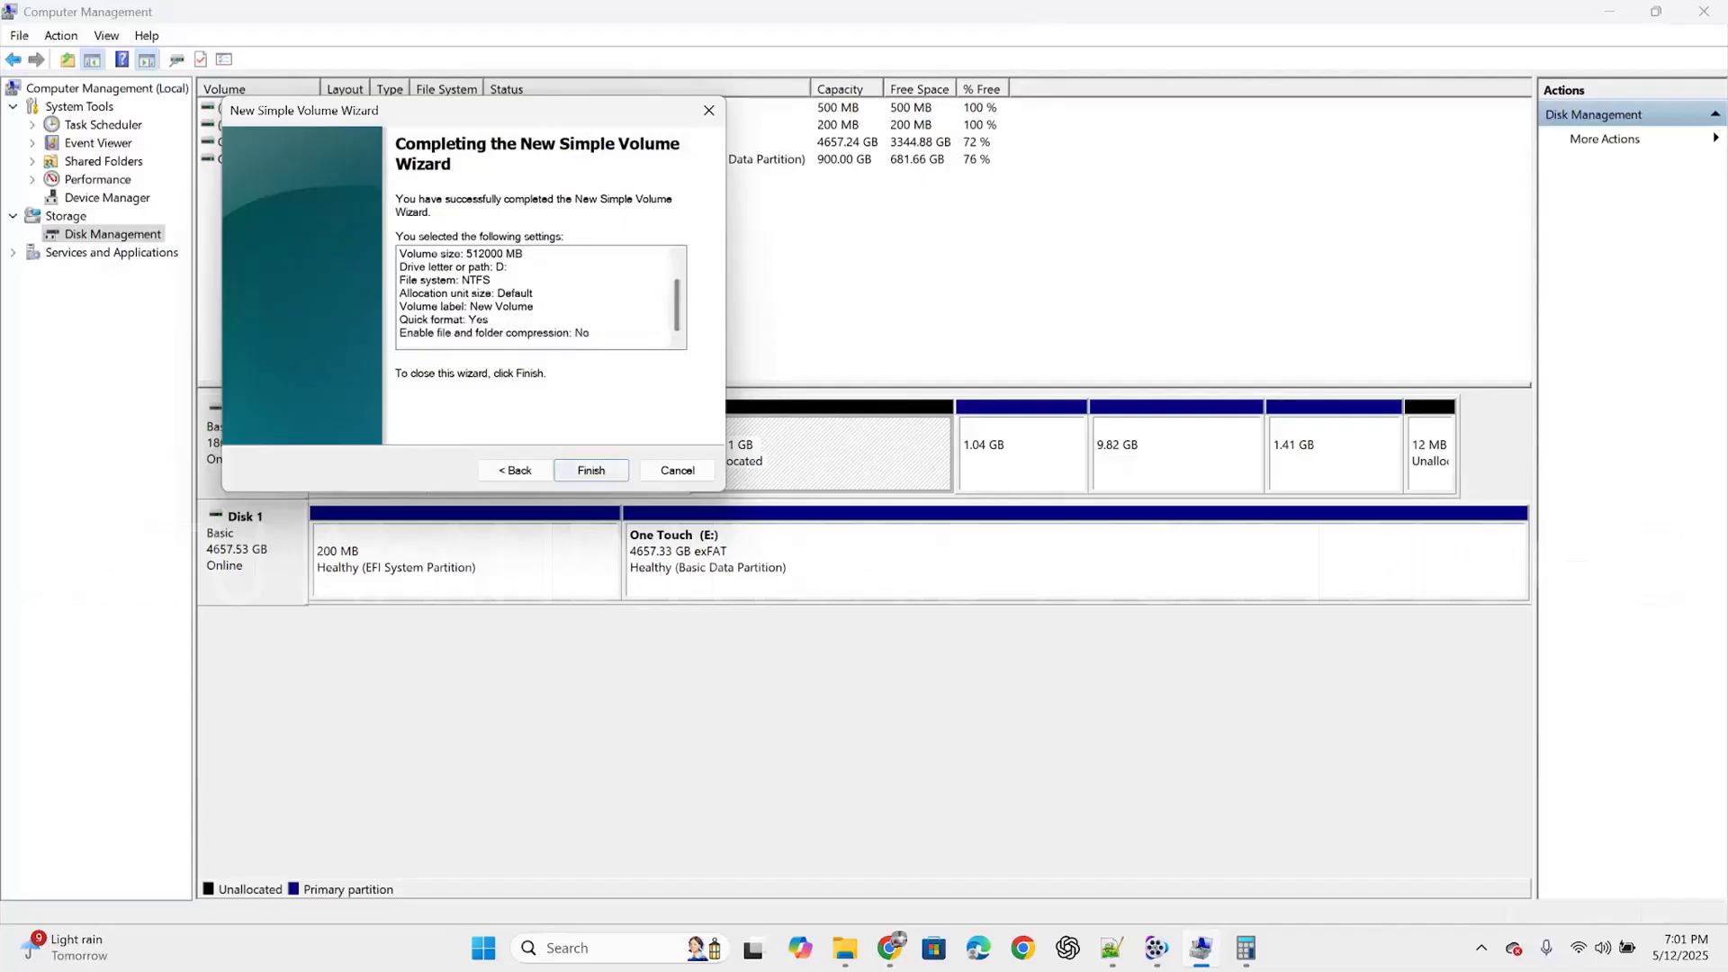
left_click(612, 471)
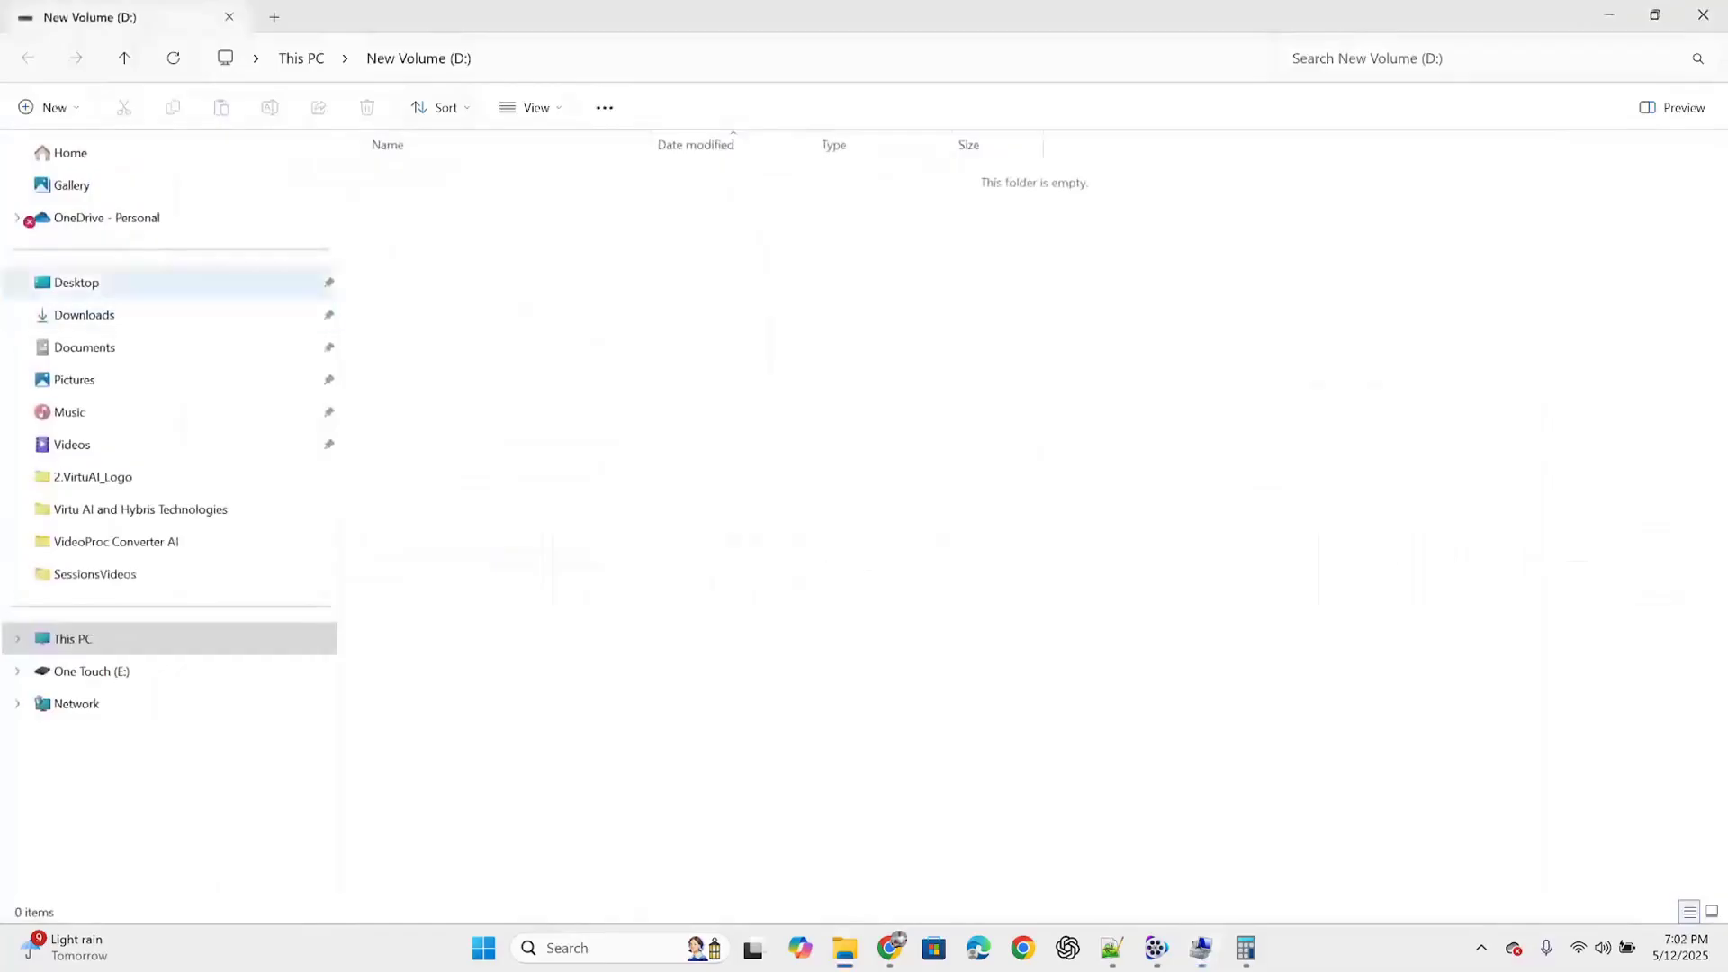
- Check This PC lists New Volume (D:) with 499 GB beside OS (C:), then return to Disk Management
left_click(124, 58)
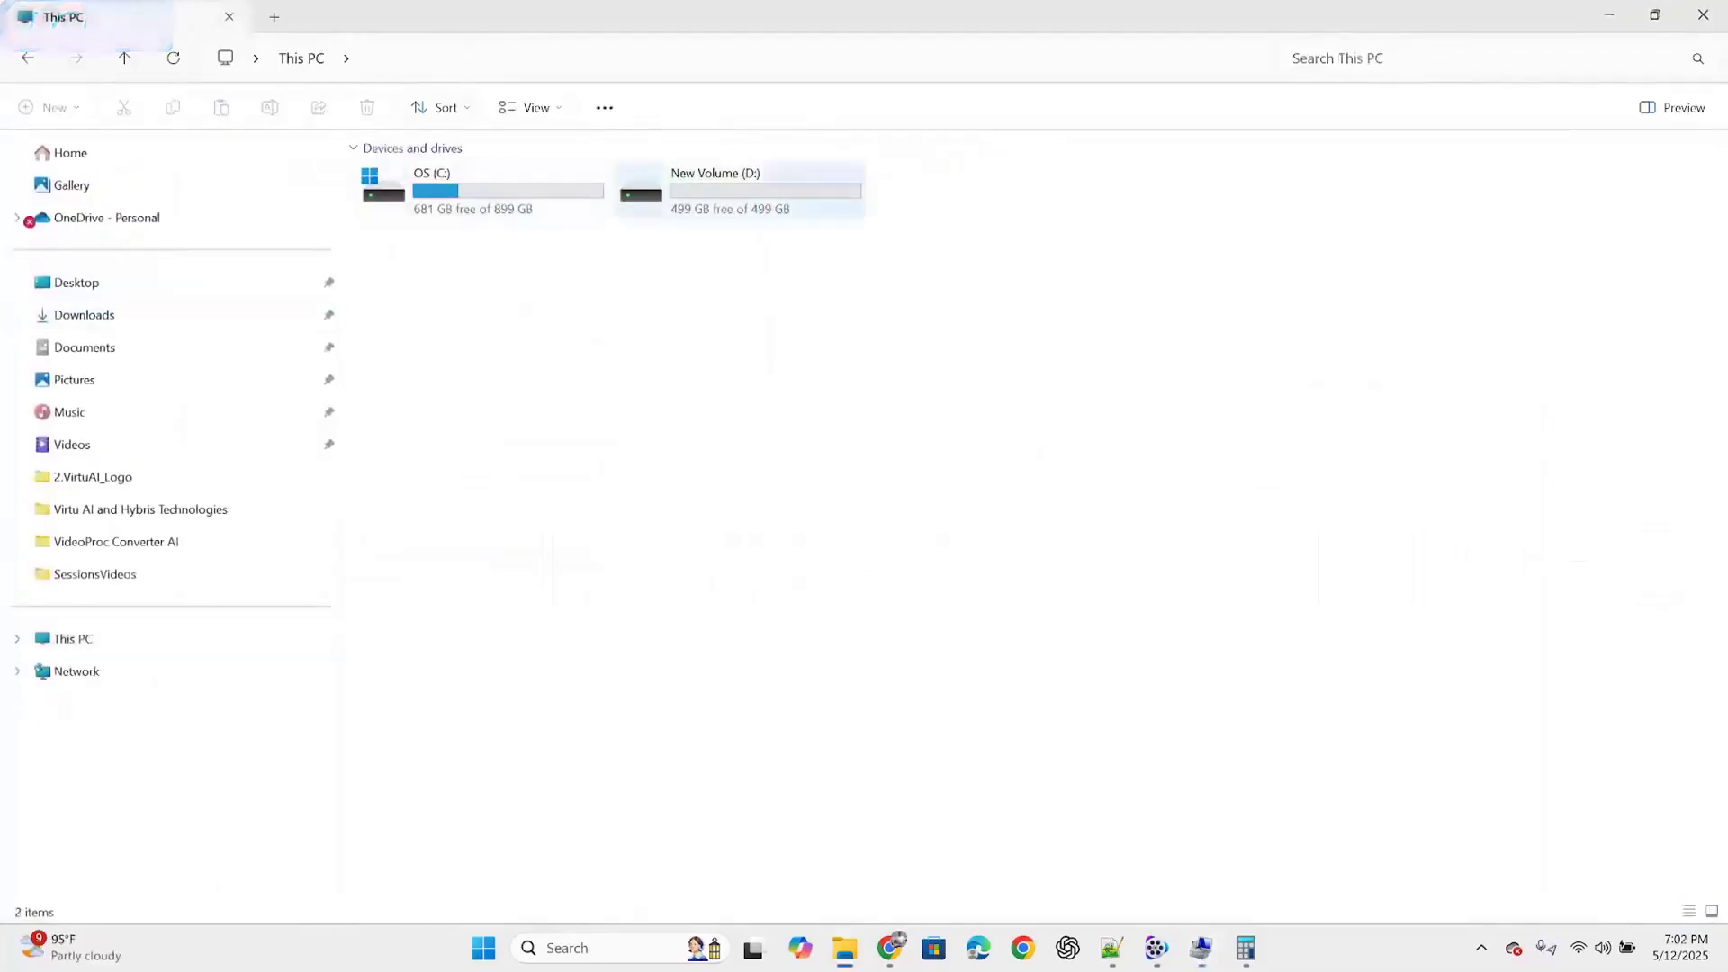
key("alt+Tab")
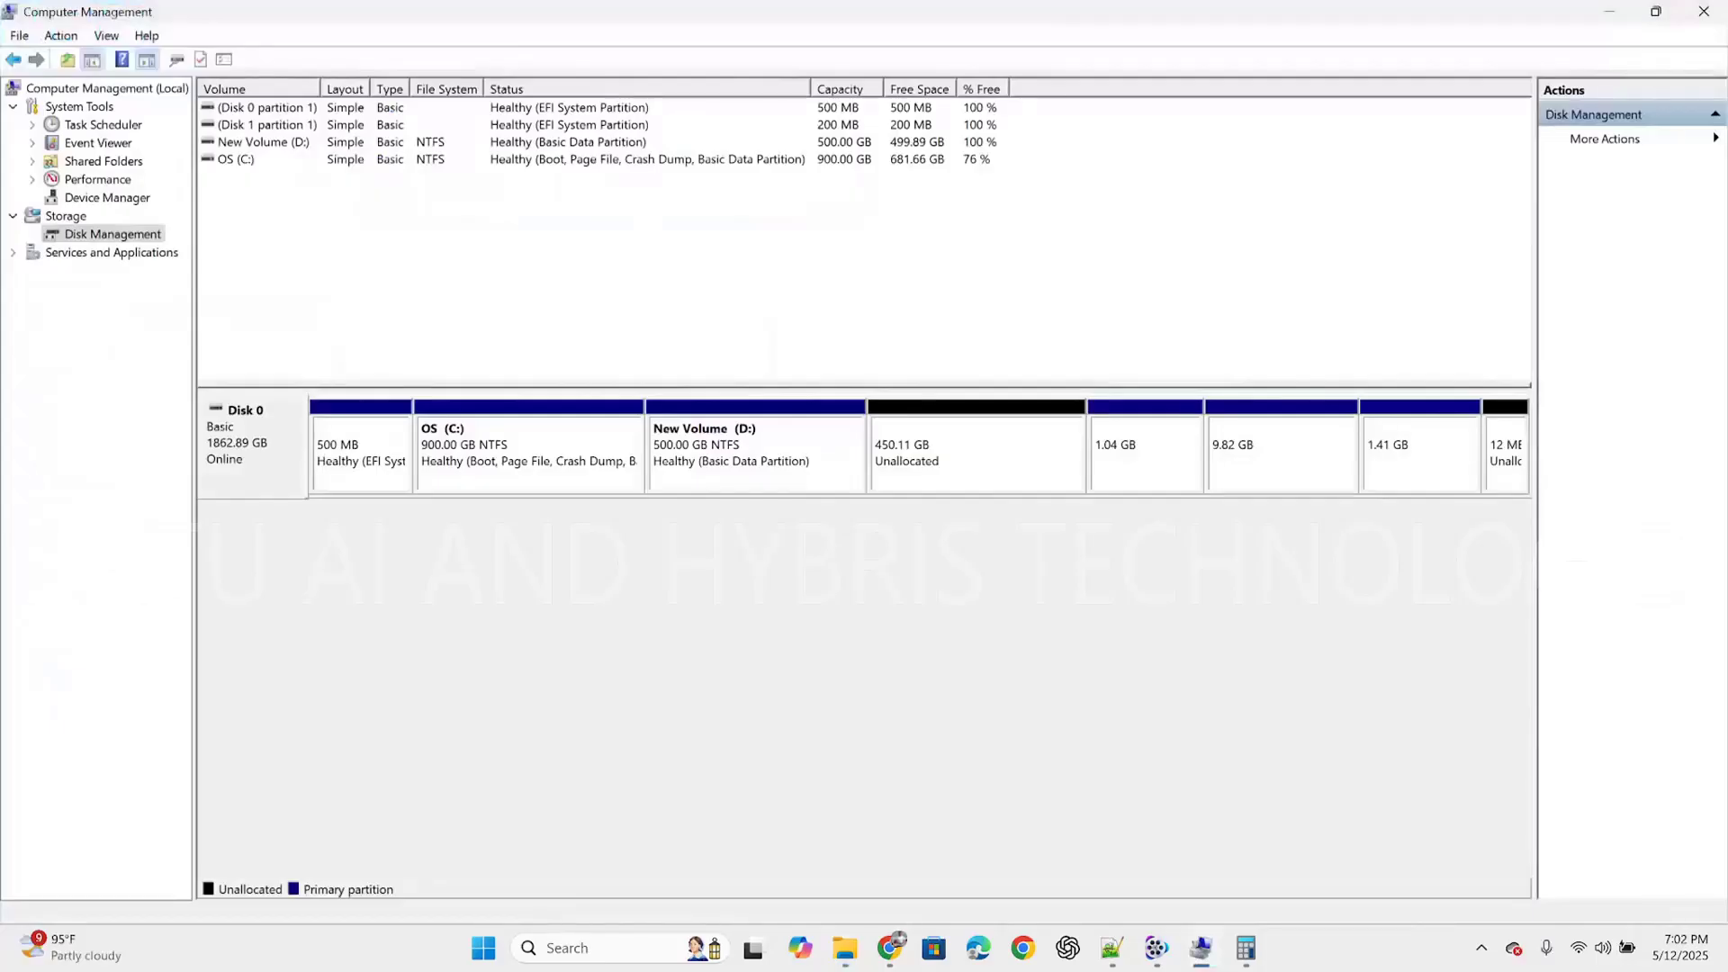
- Start a New Simple Volume on the 450.11 GB unallocated space and reach the size page
right_click(979, 451)
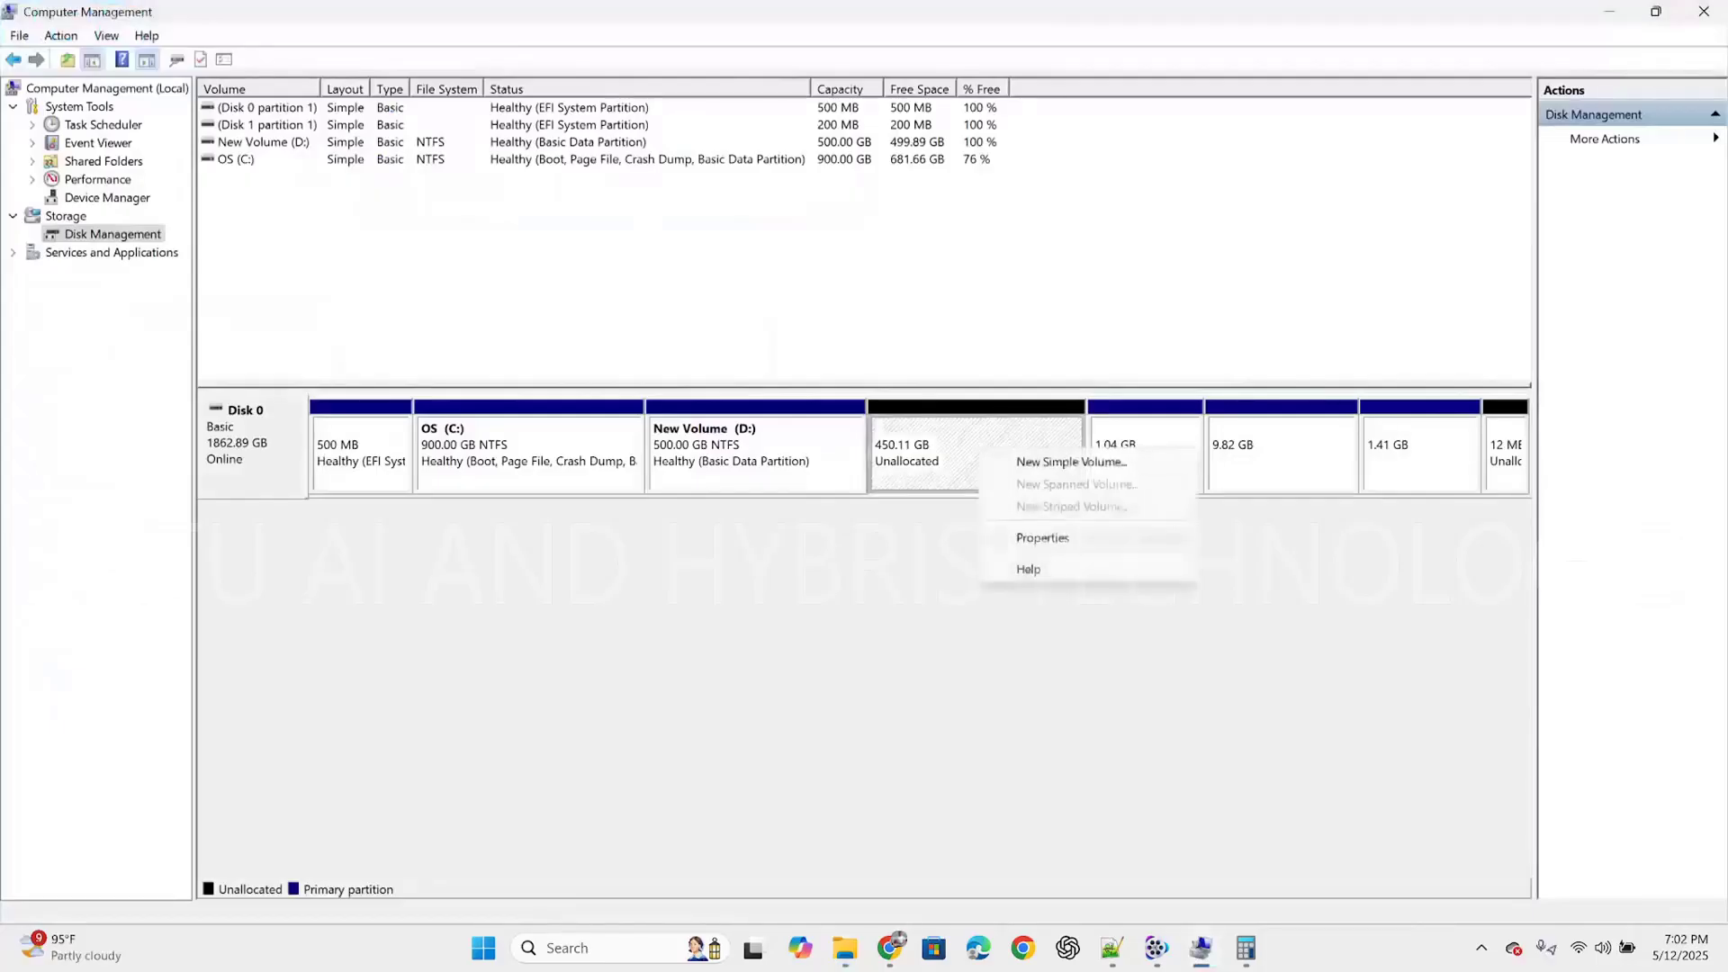
left_click(1071, 462)
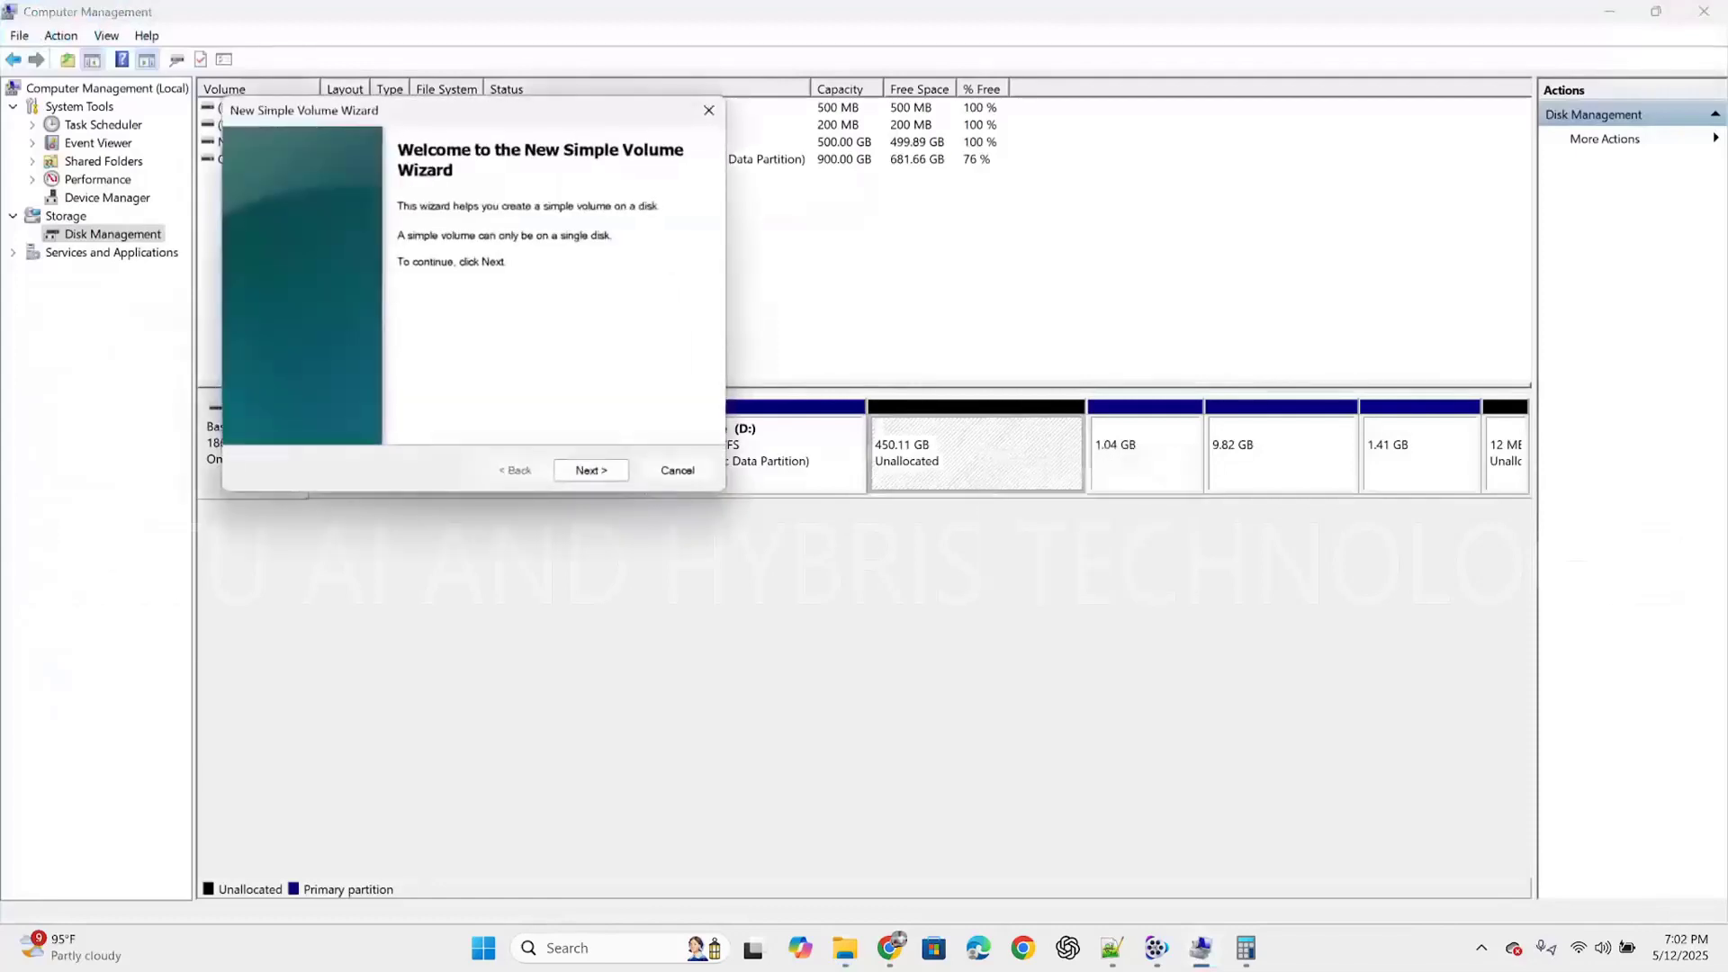
key("Return")
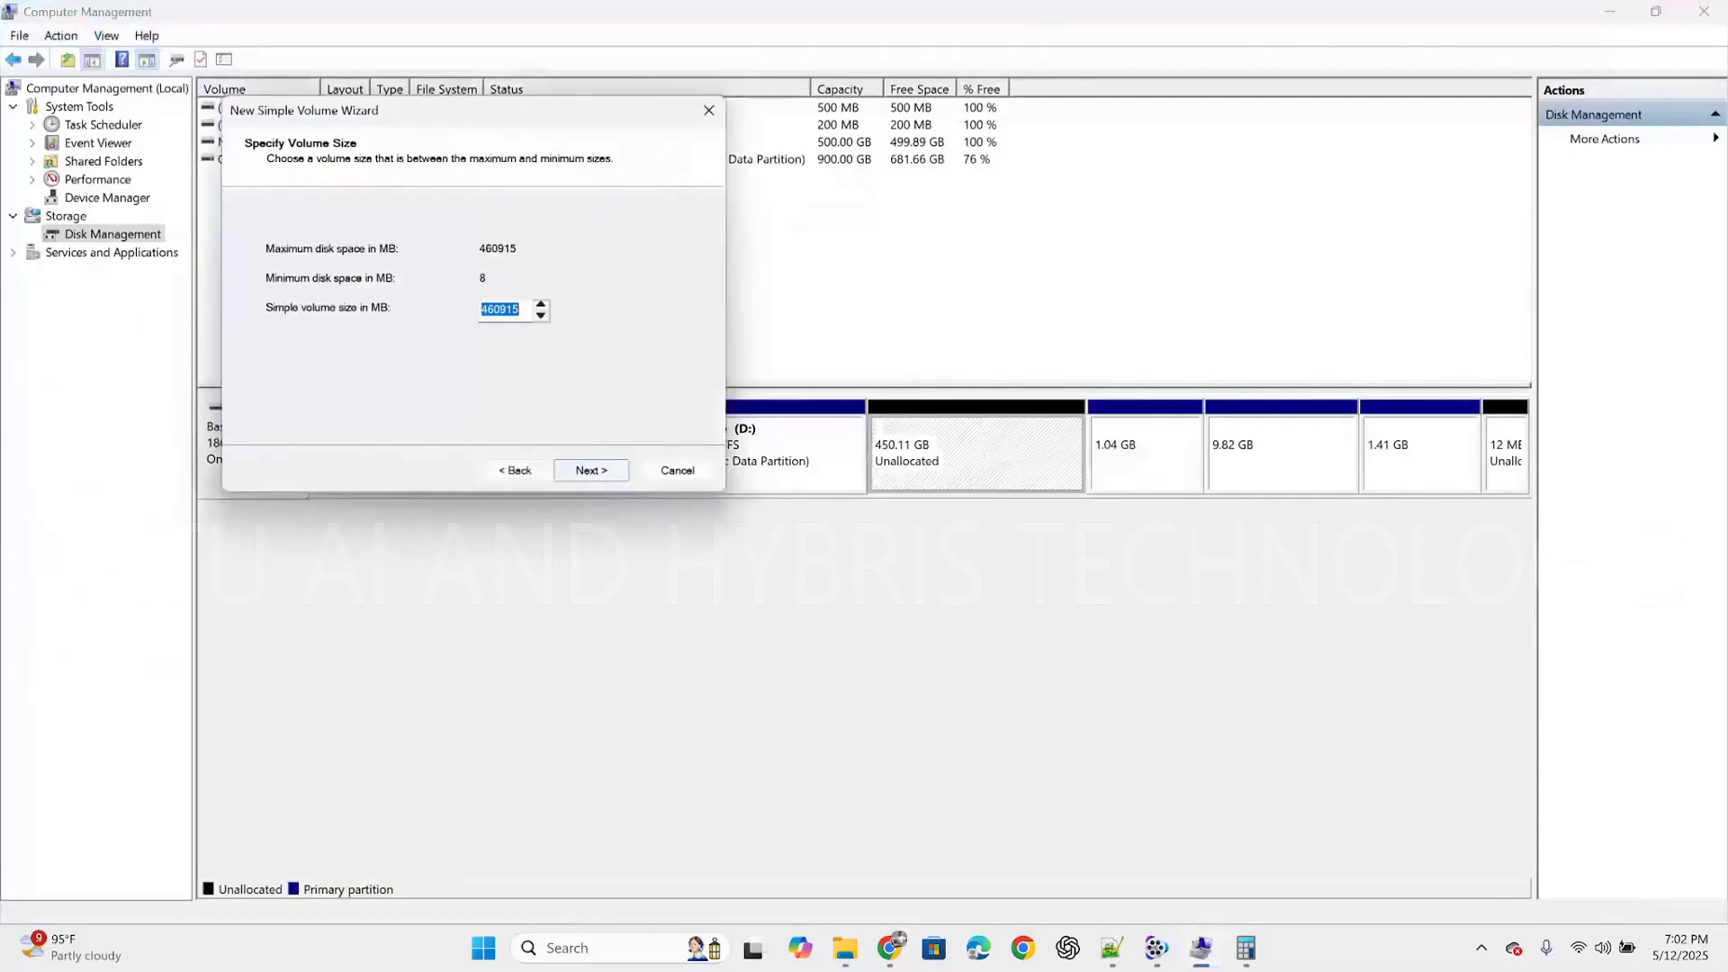
key("alt+Tab")
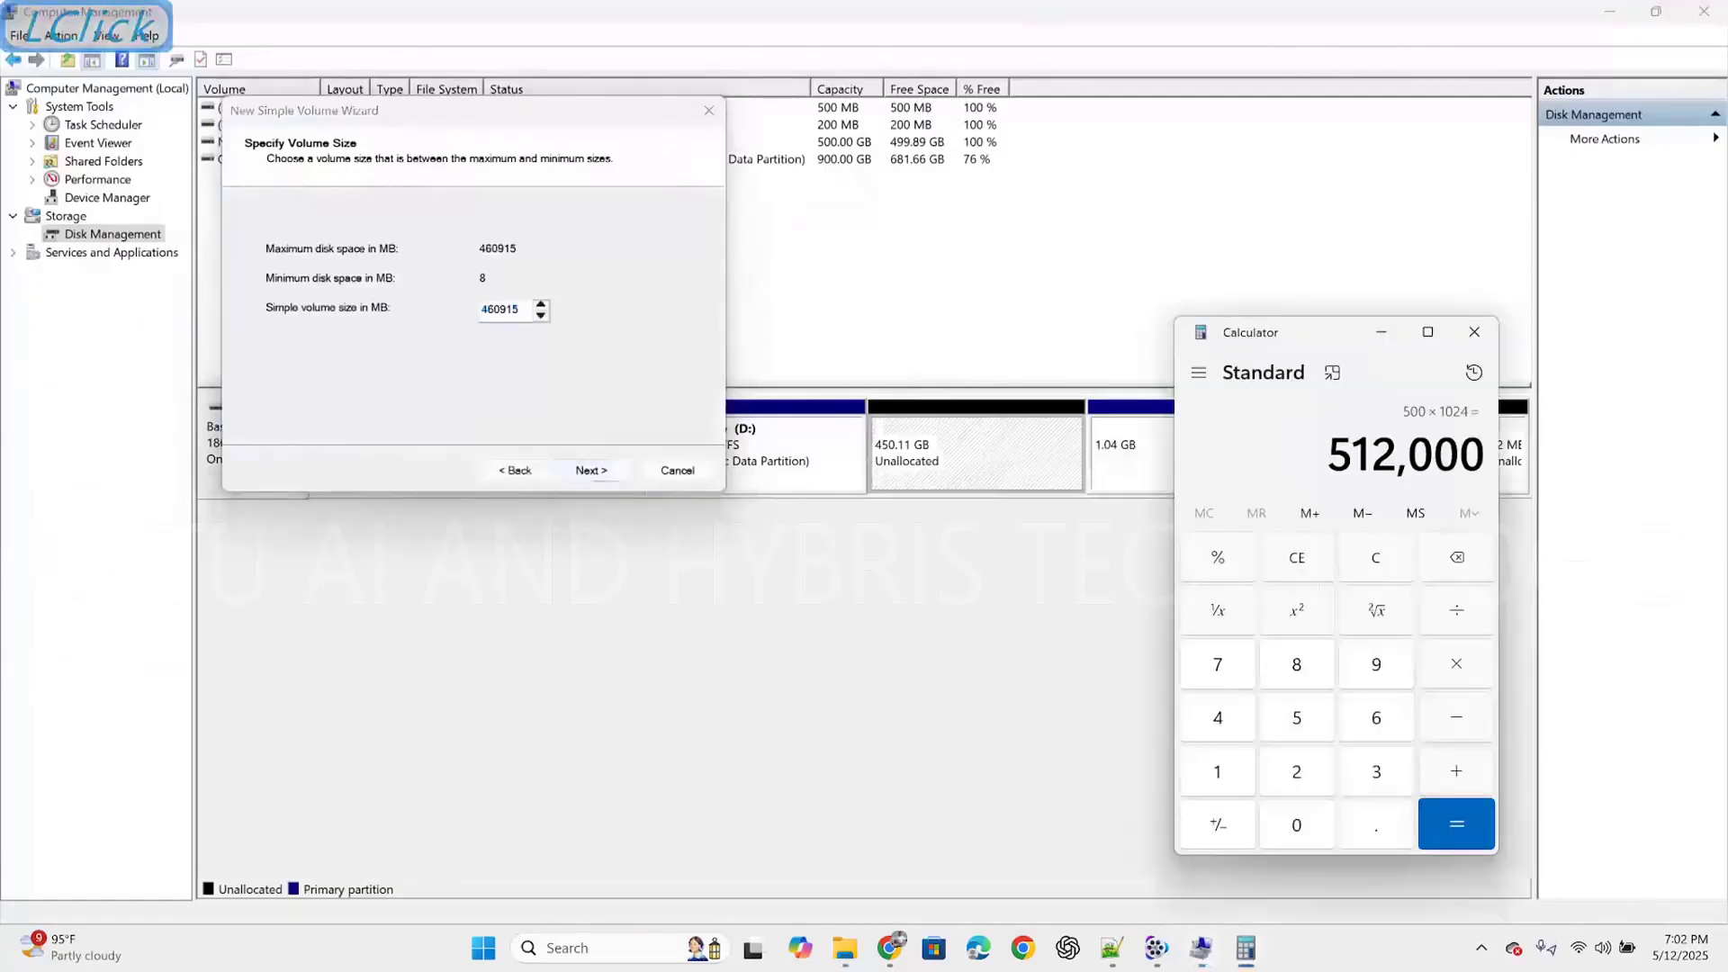
- Calculate 225 × 1024 = 230,400 MB in Calculator for the 225 GB volume
key("Escape")
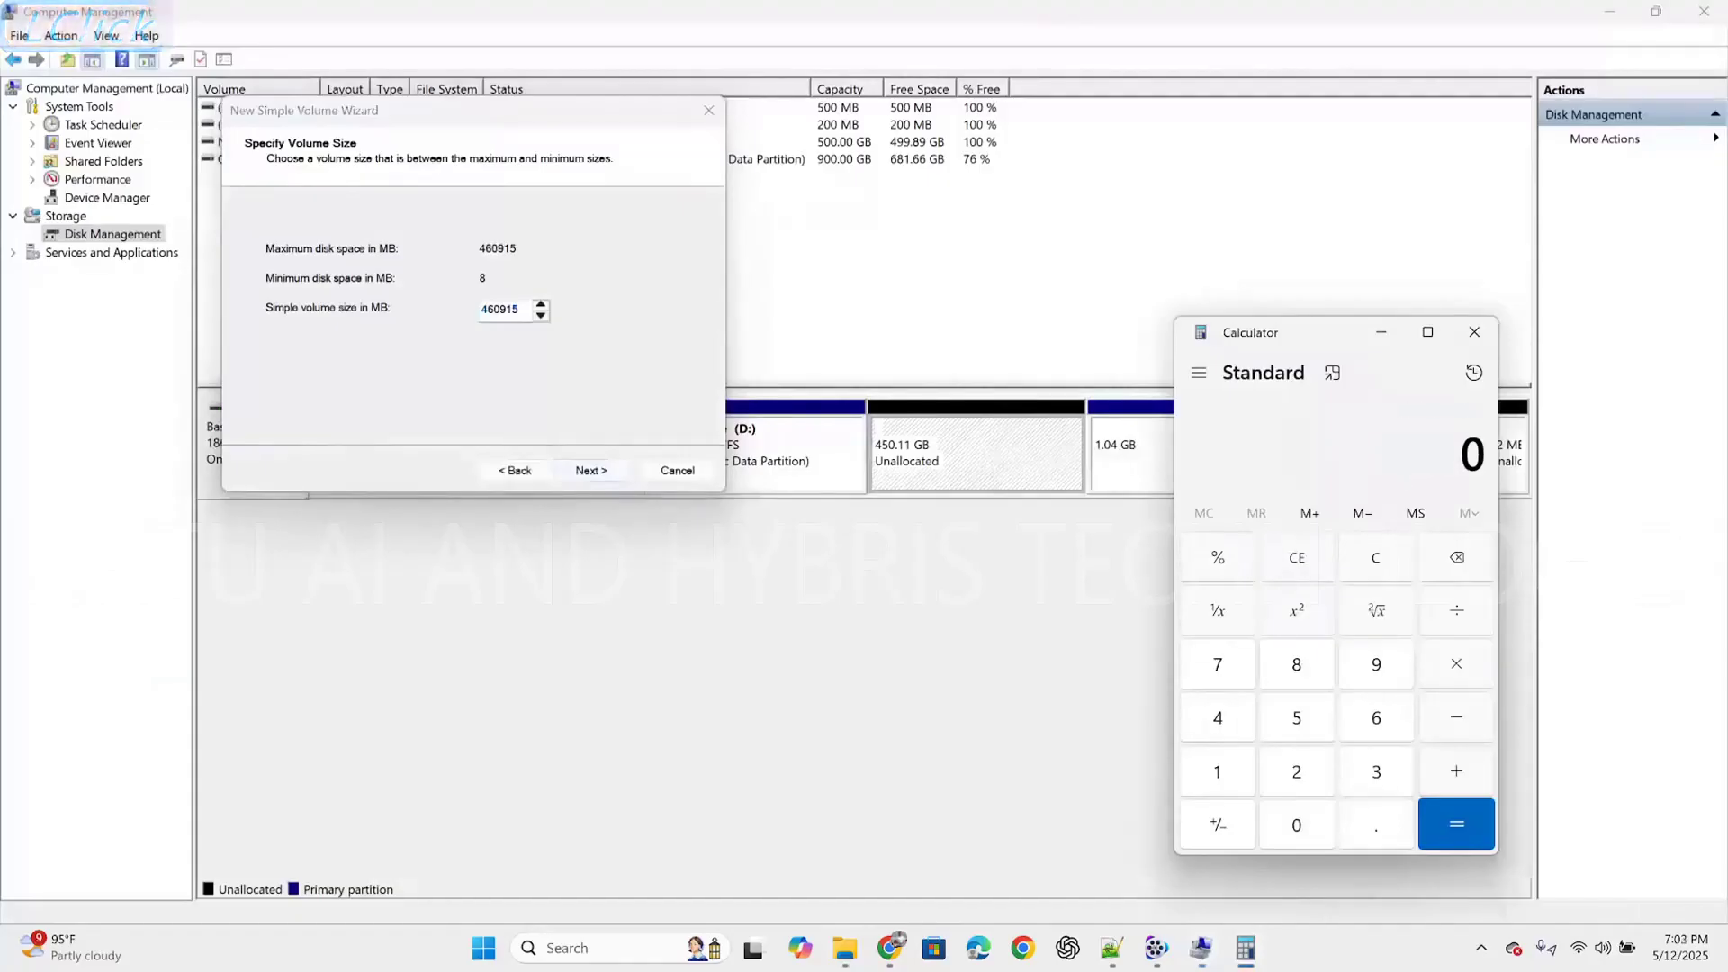
type("22")
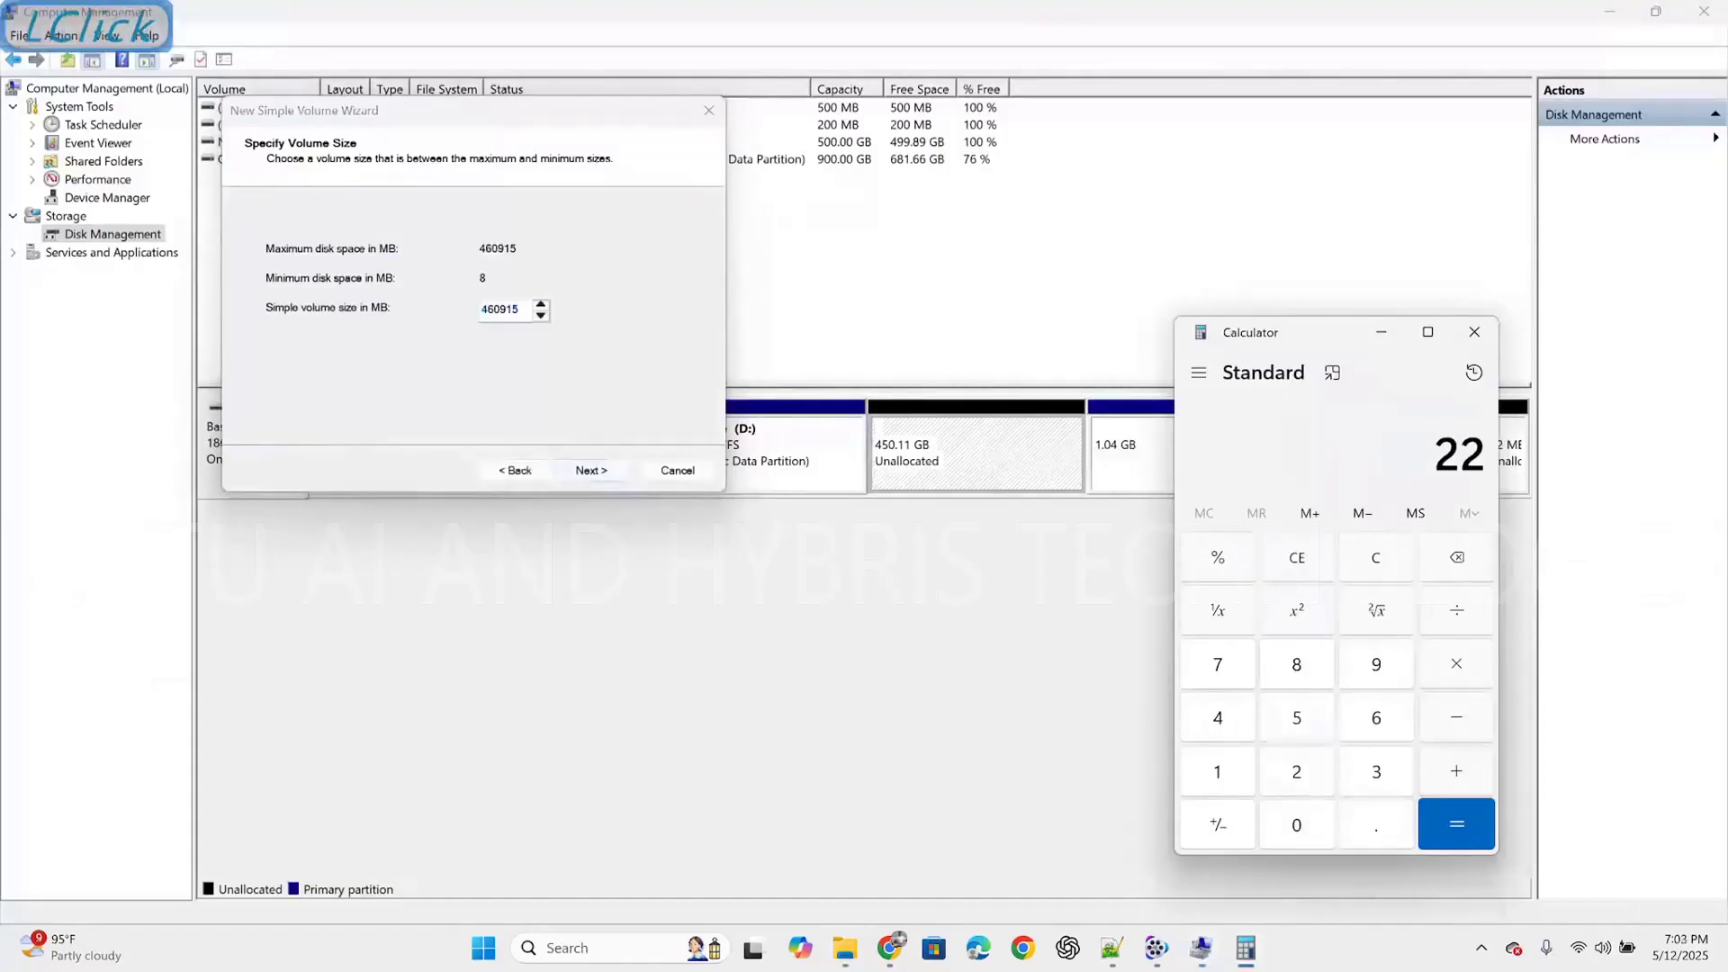
type("5*102")
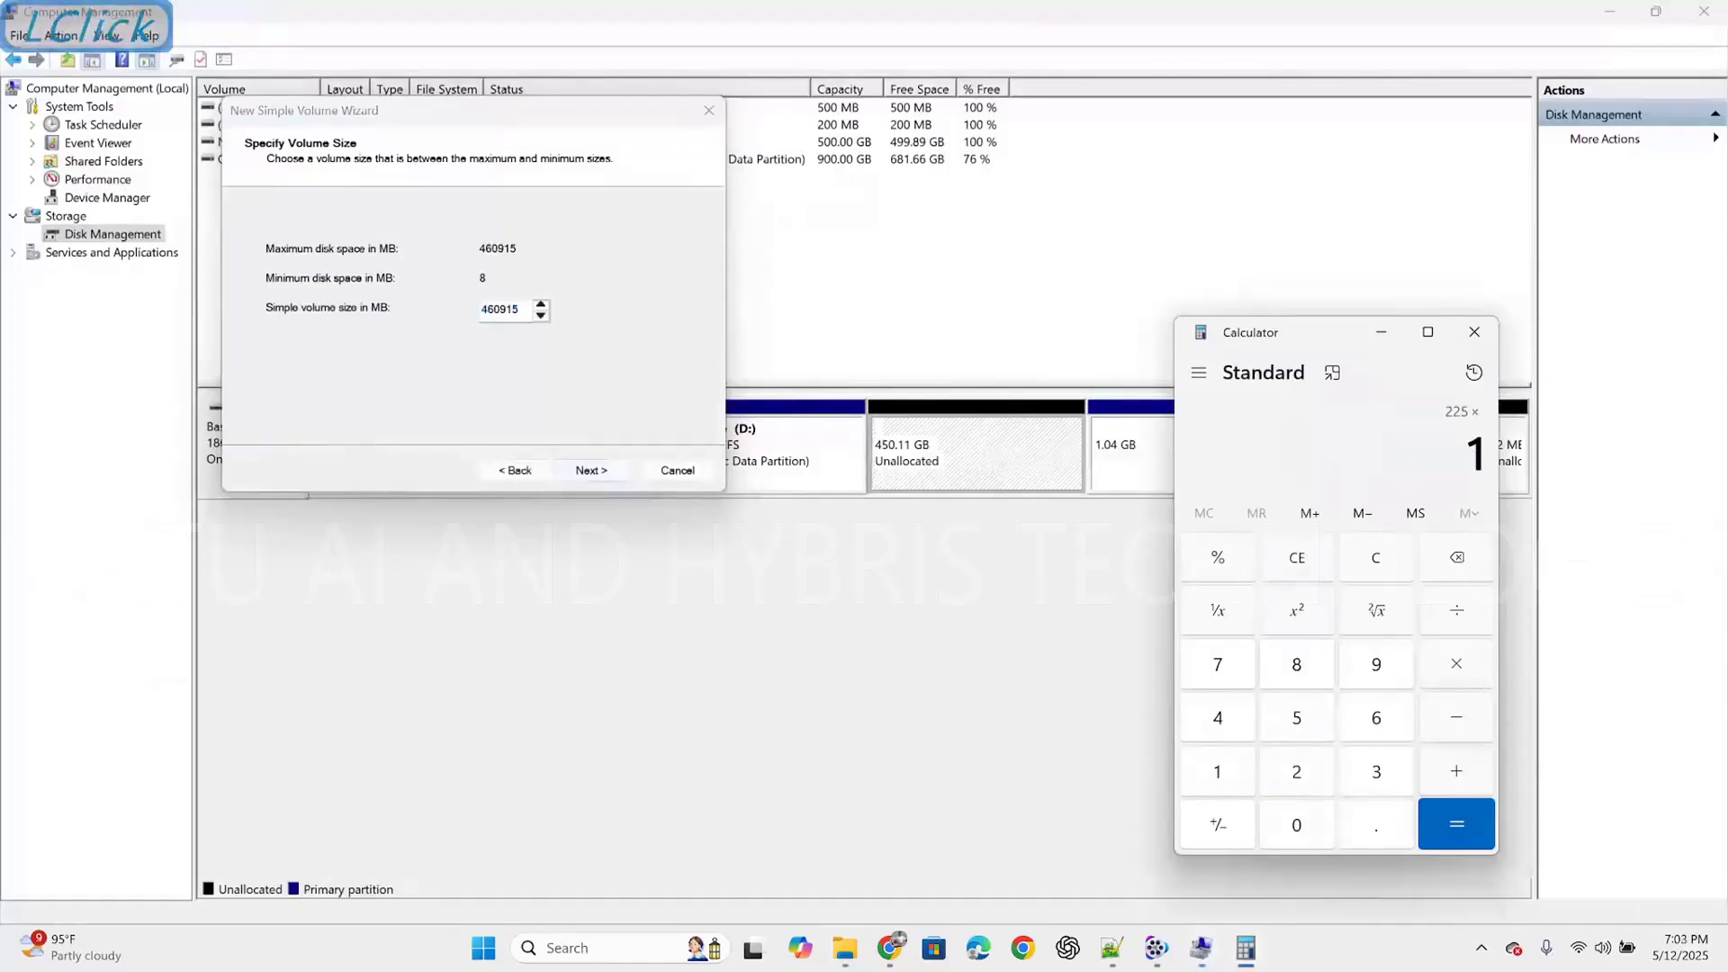
type("4")
key("Return")
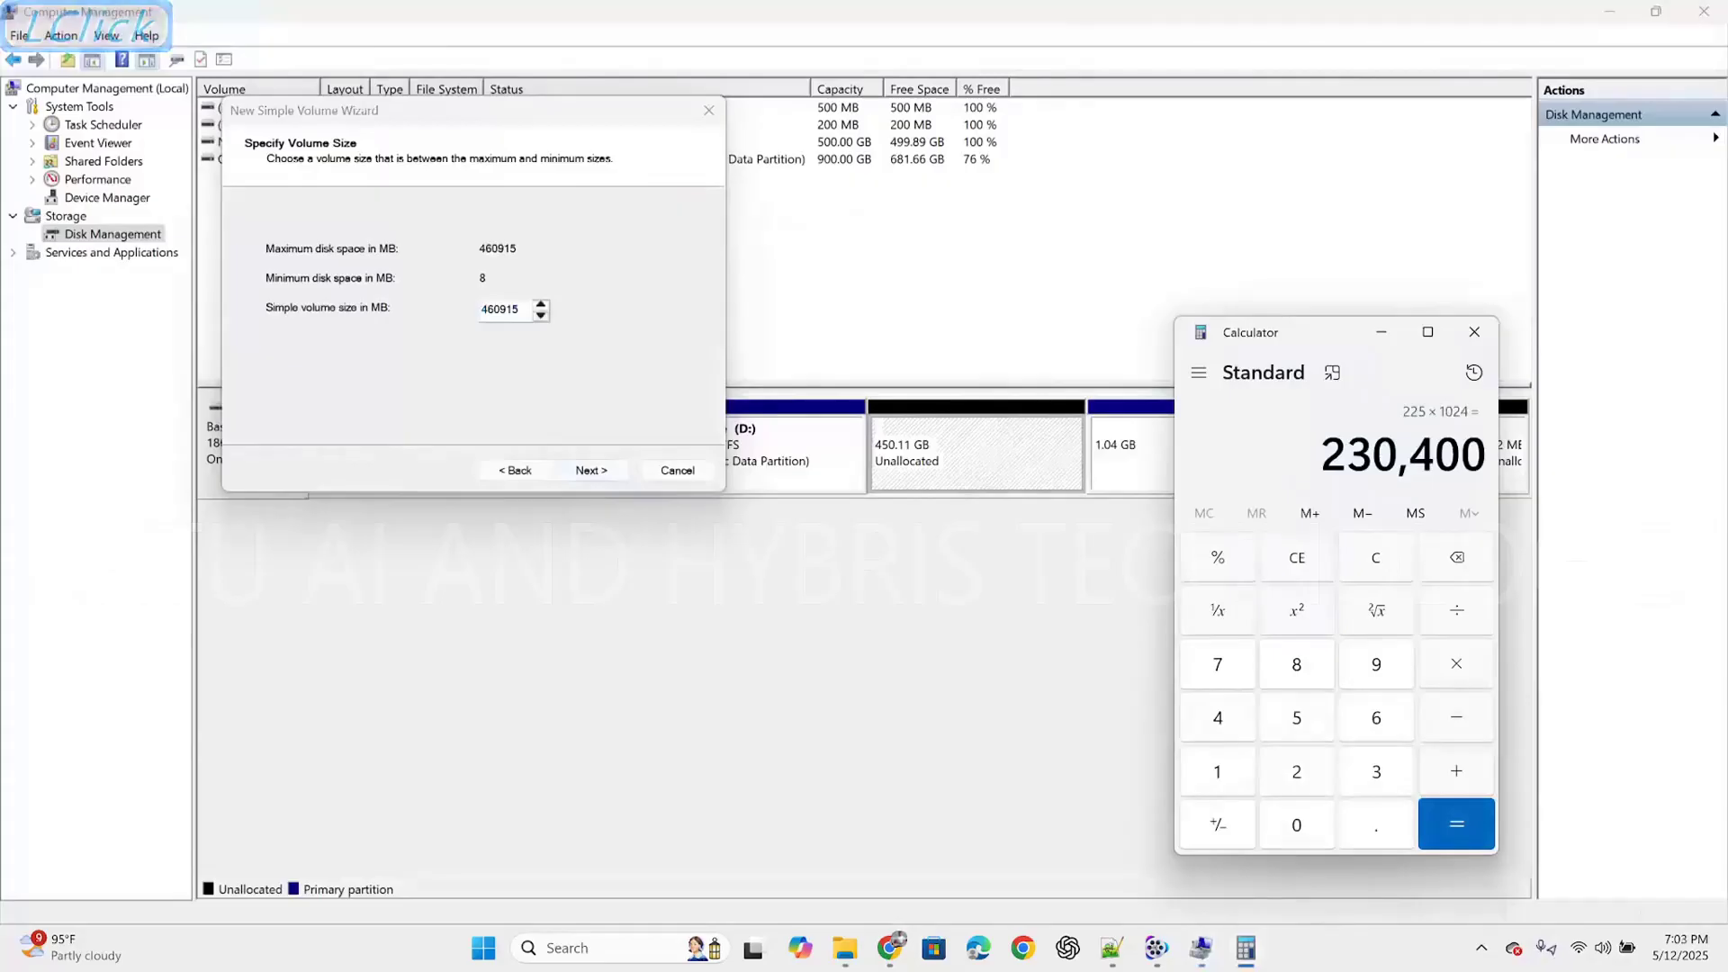
key("alt+F4")
- Replace the wizard's default volume size with 230400 MB
key("BackSpace")
key("BackSpace")
key("BackSpace")
key("BackSpace")
key("BackSpace")
key("BackSpace")
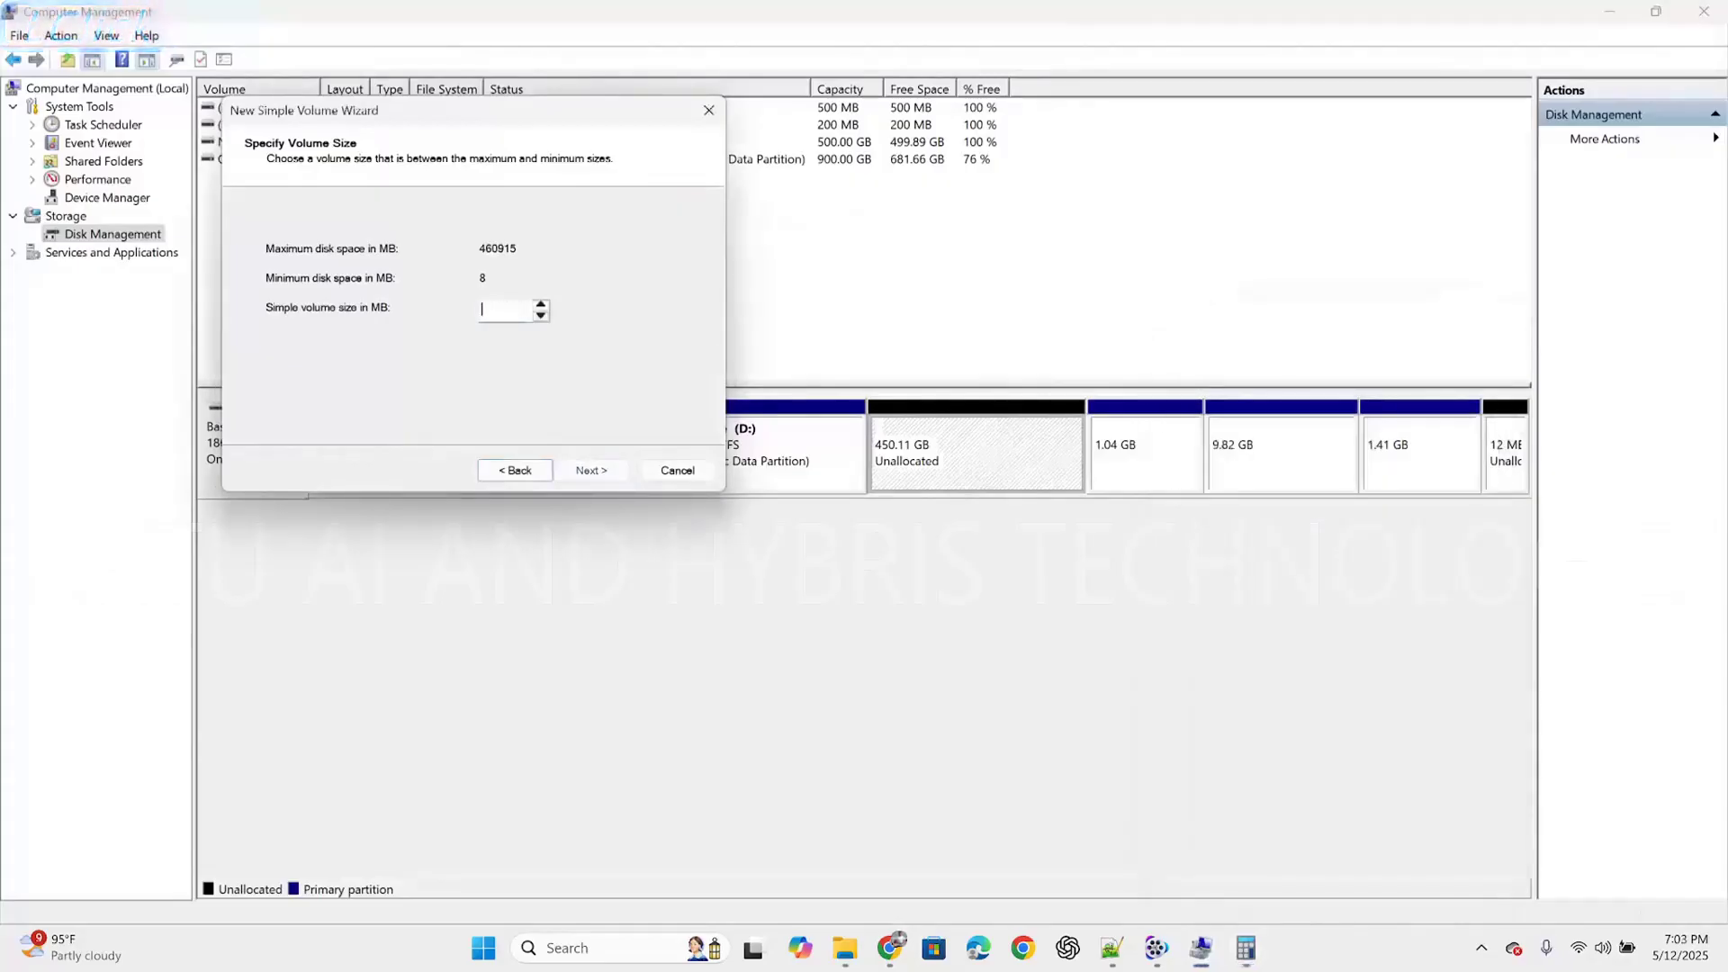
type("23")
left_click(1245, 948)
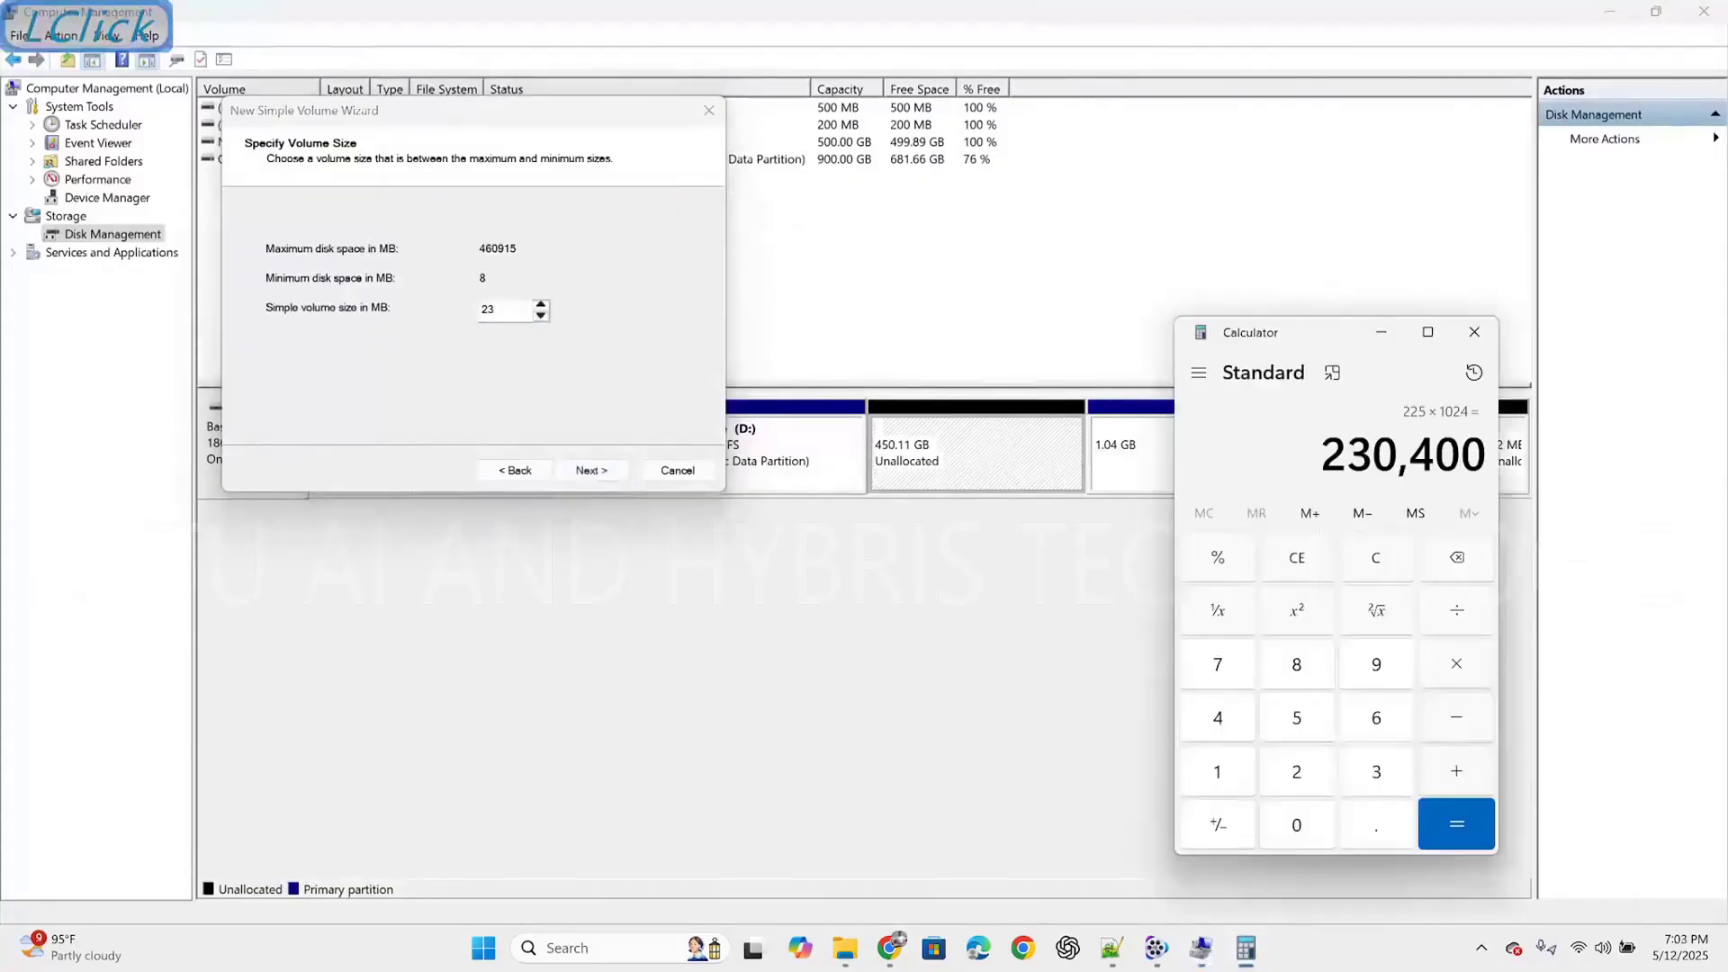
left_click(1246, 947)
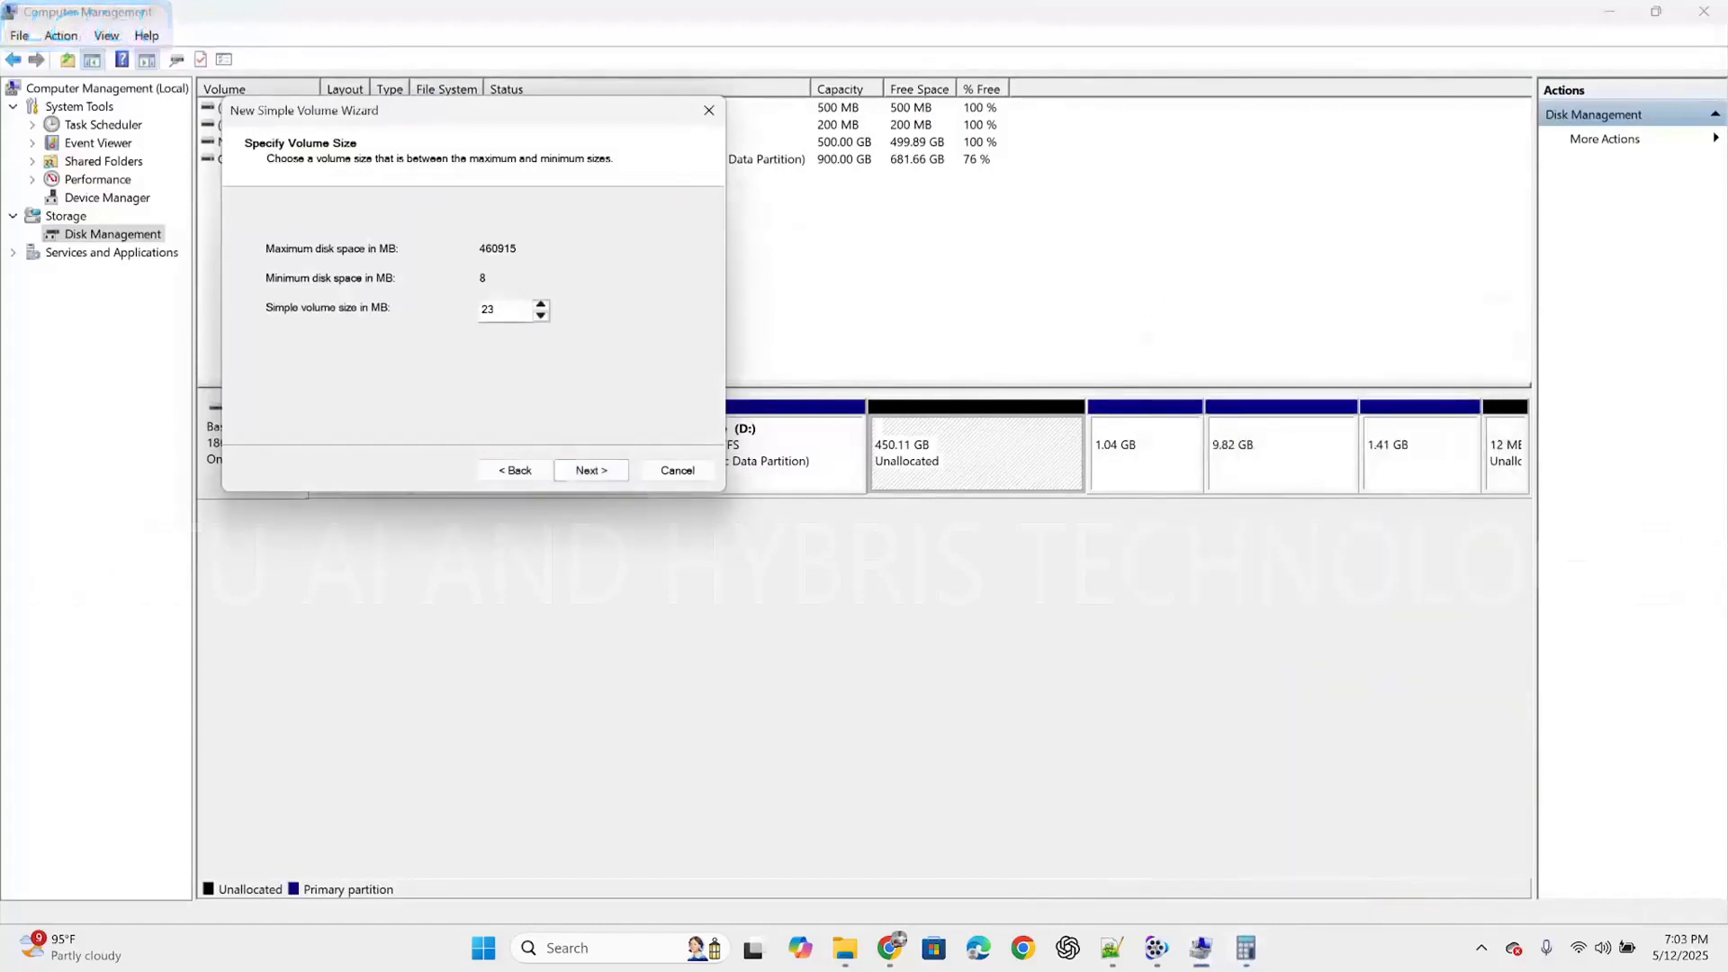
type("0400")
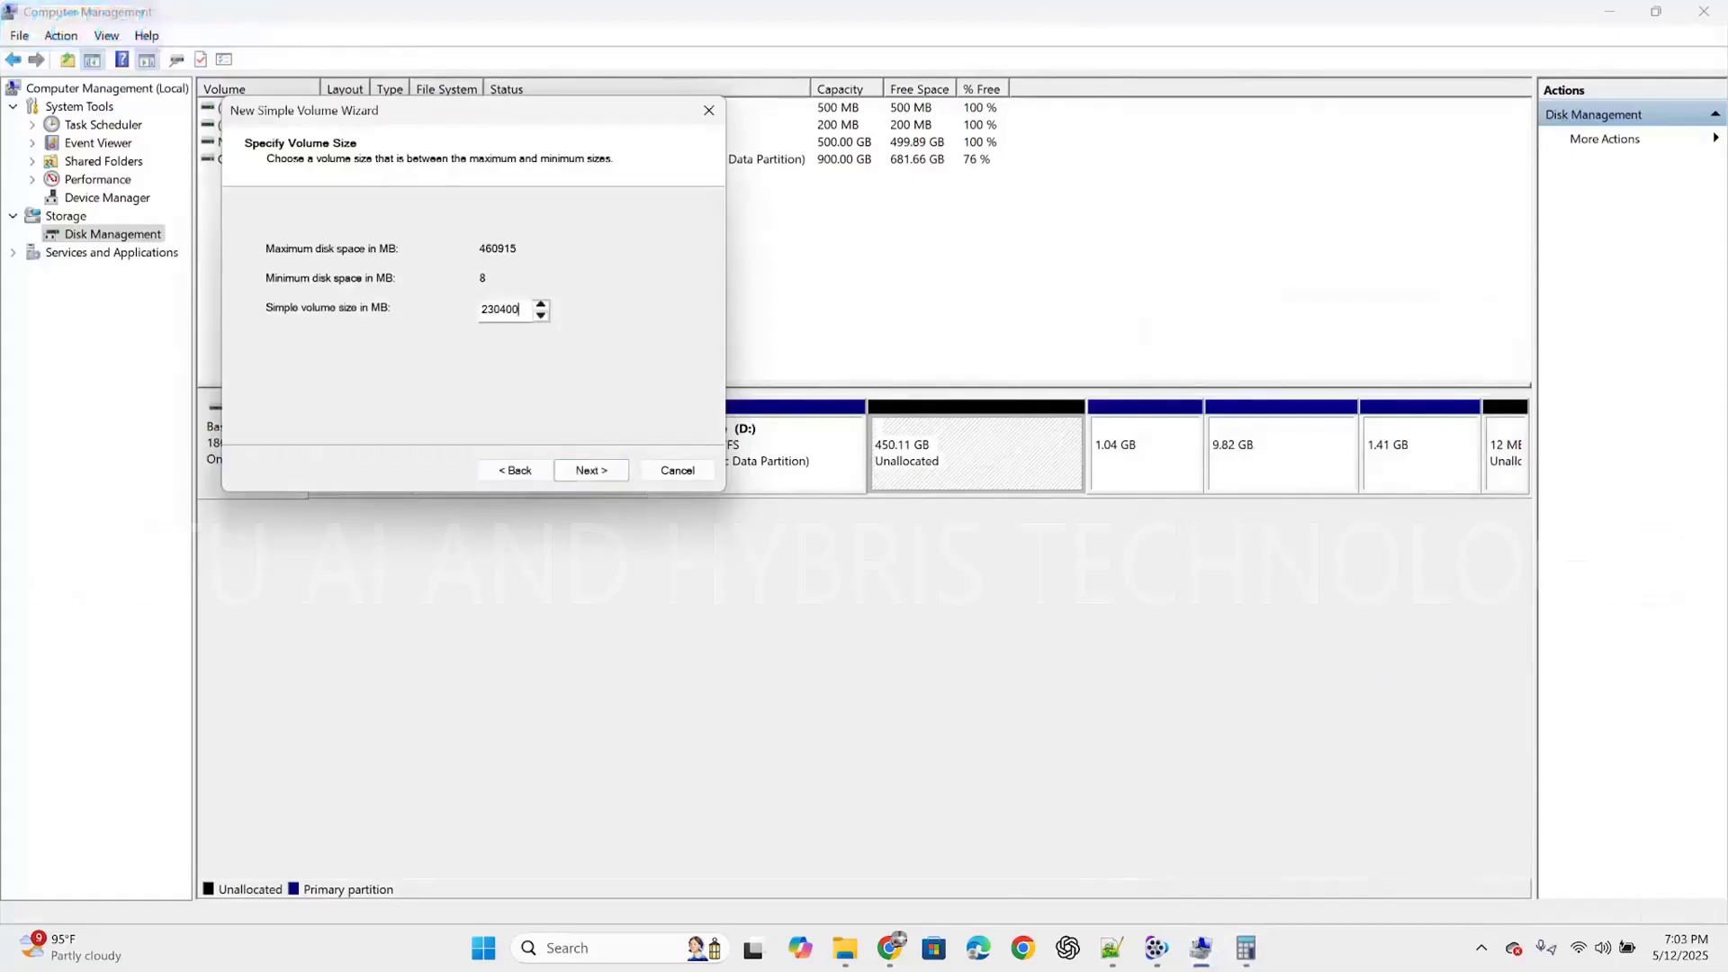
- Create the 230400 MB NTFS quick-formatted New Volume with drive letter E
key("Return")
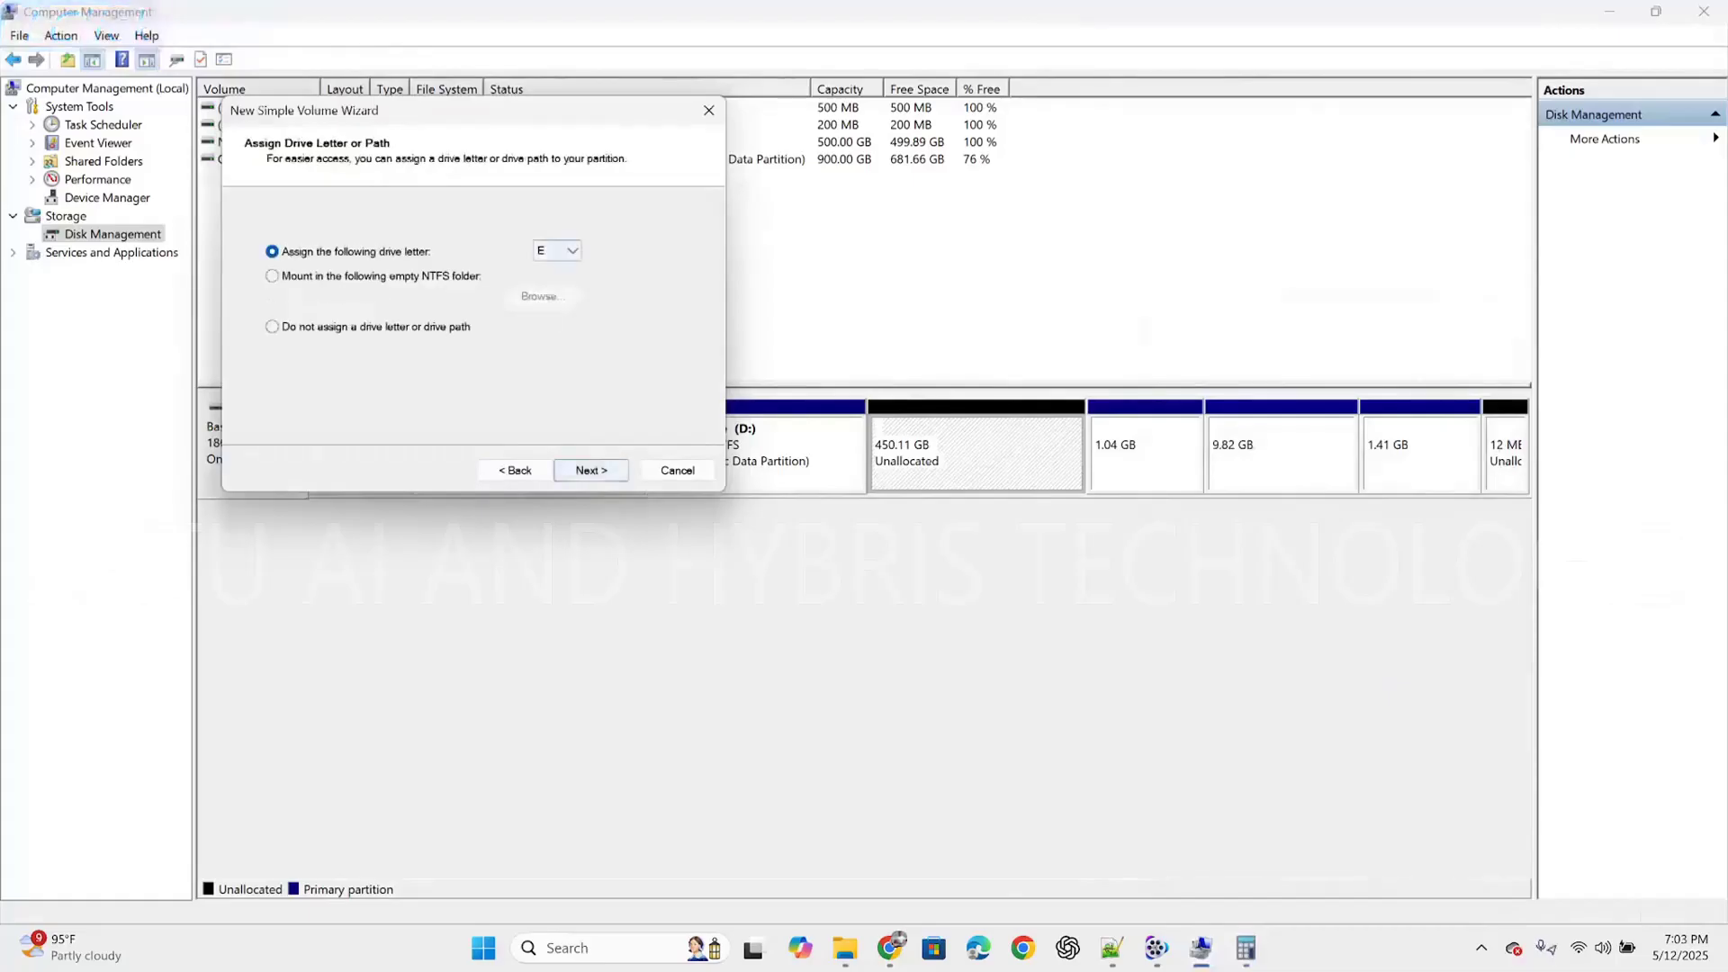
key("Return")
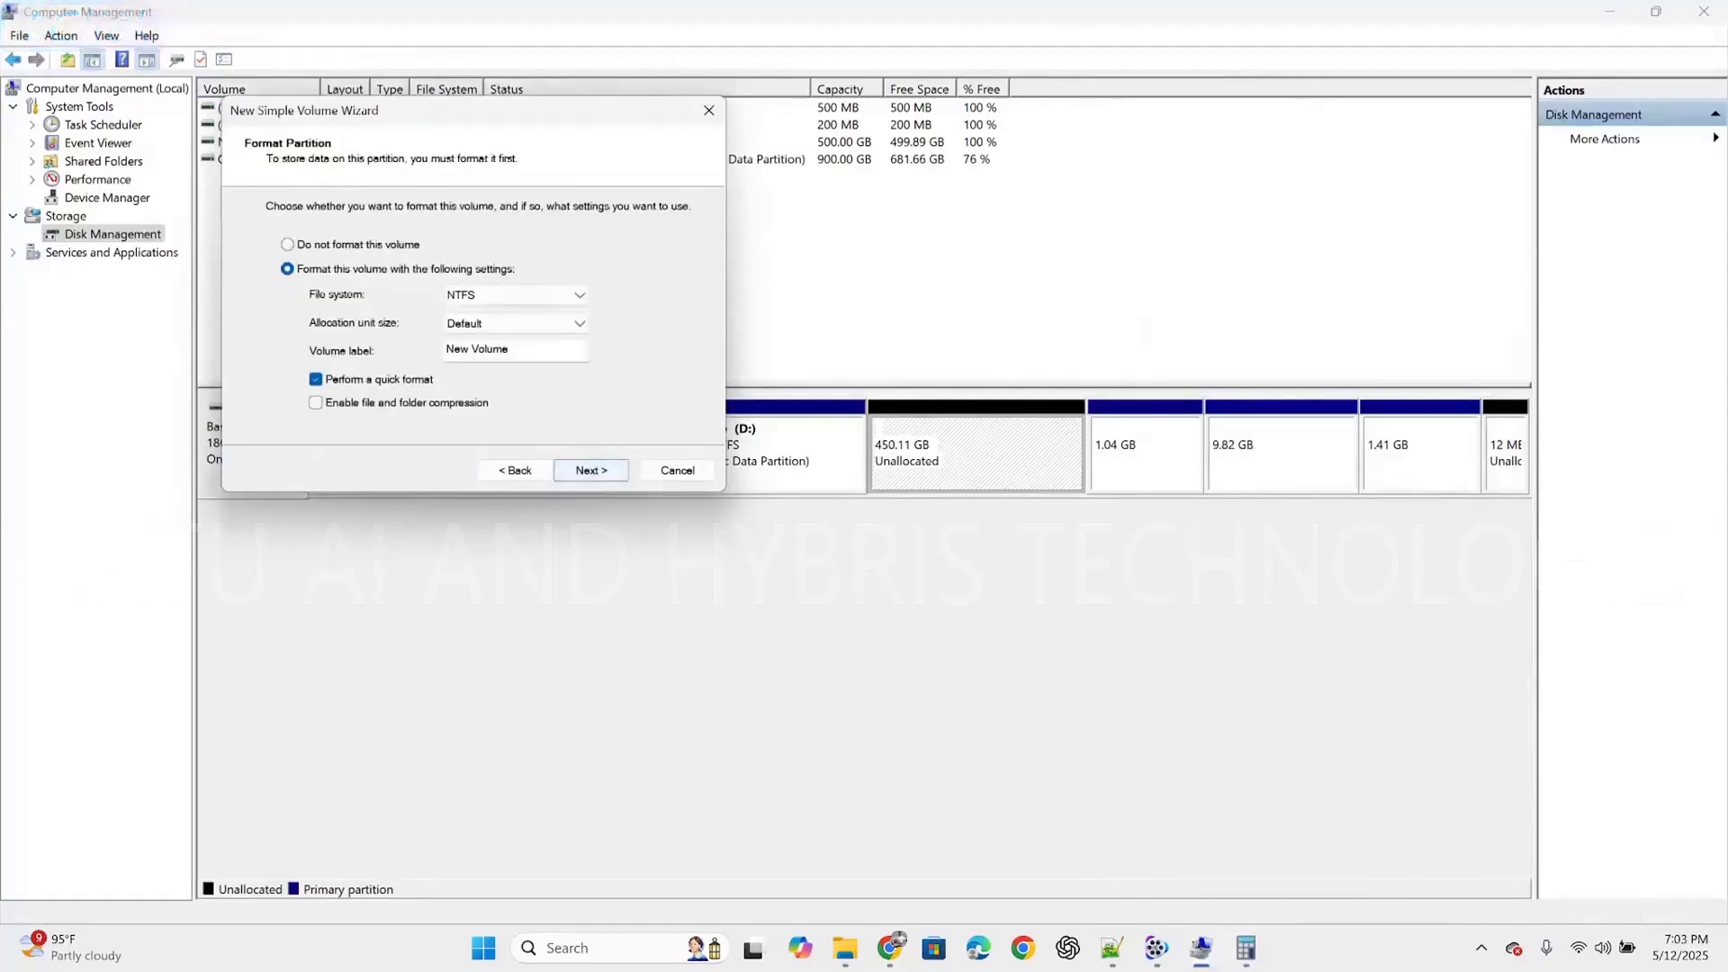
key("Return")
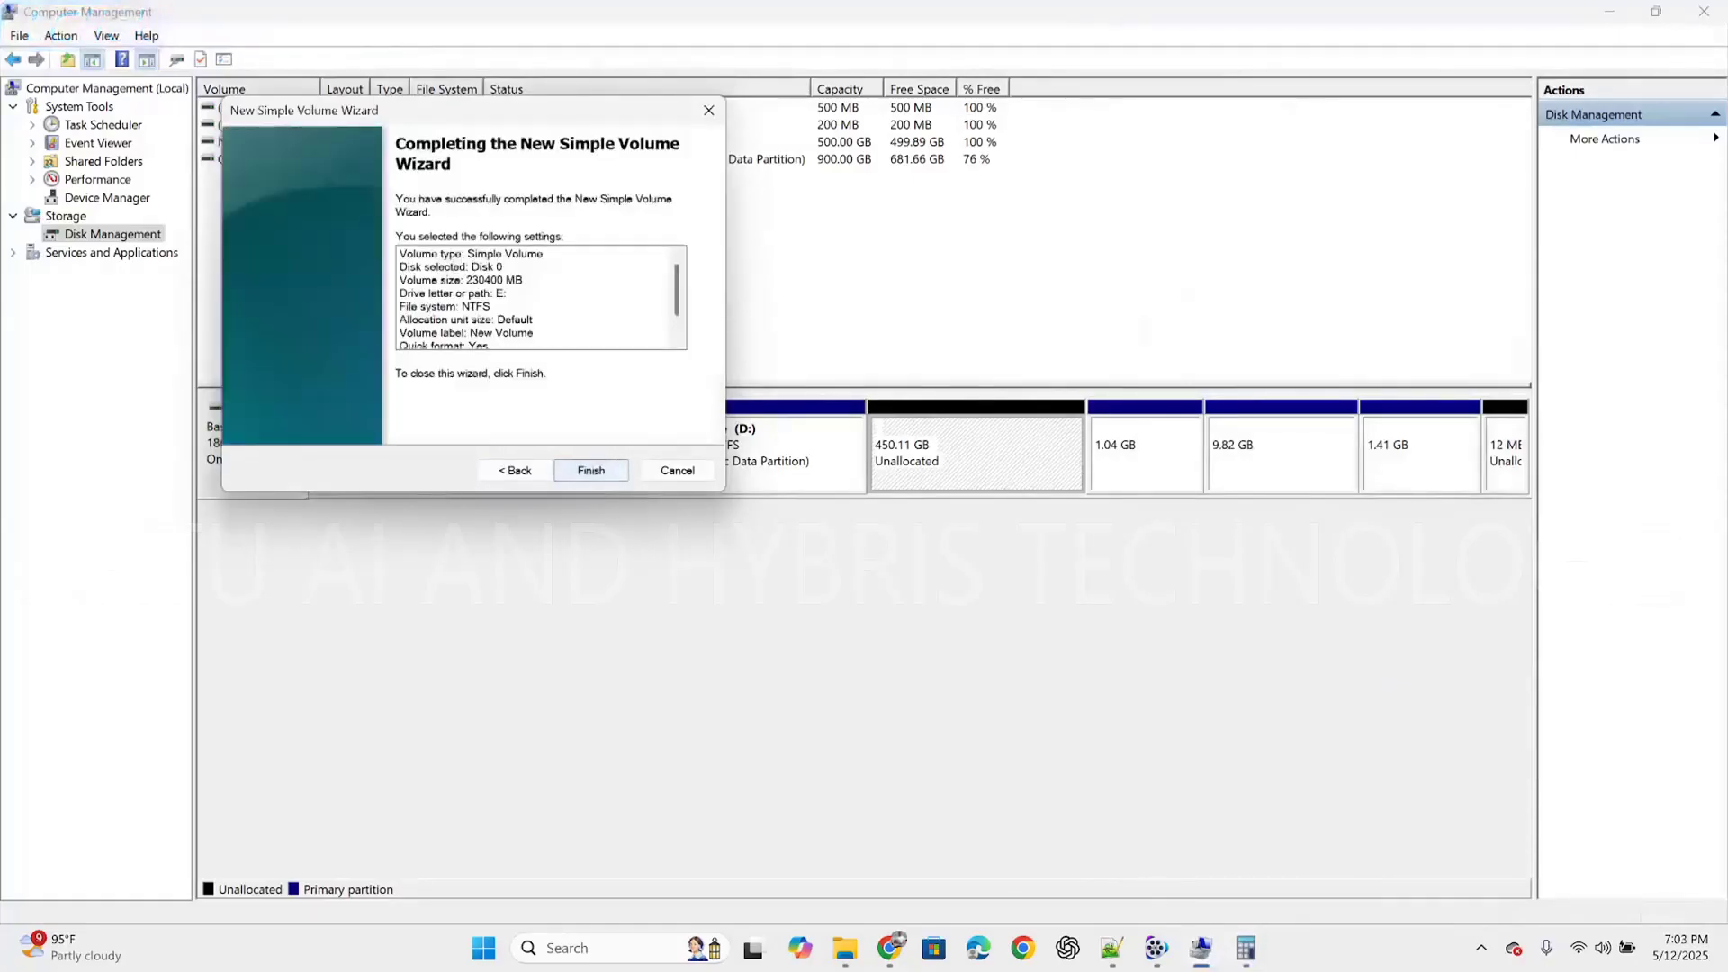
key("Return")
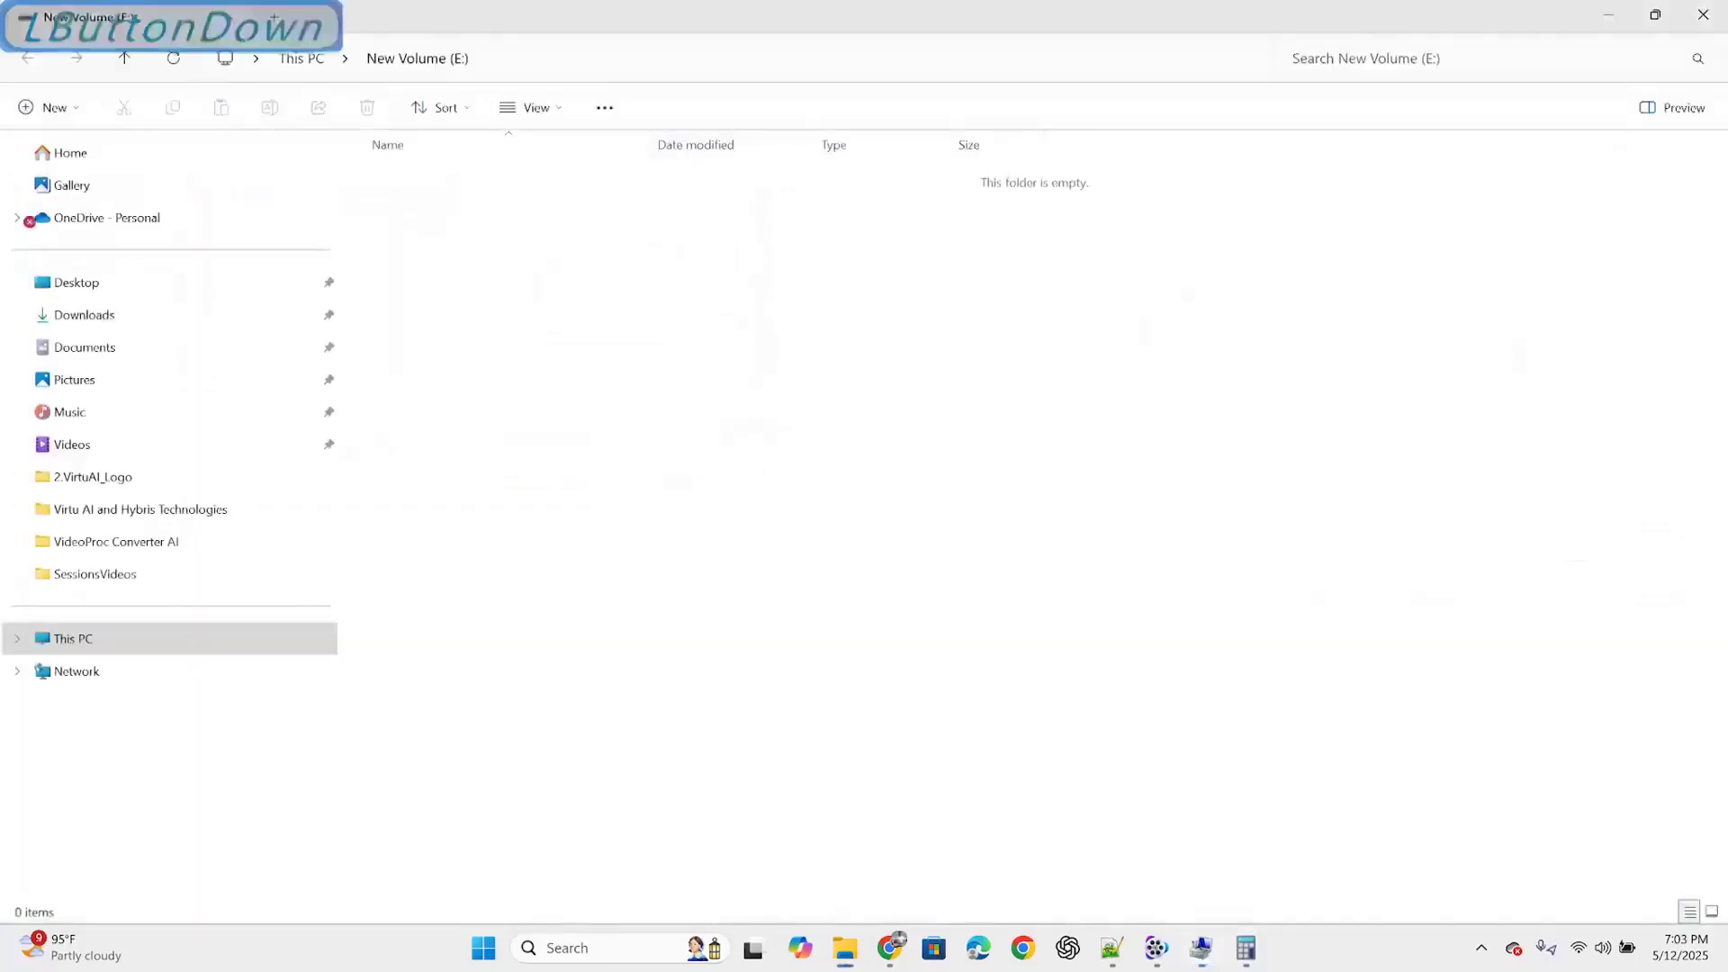
left_click(301, 58)
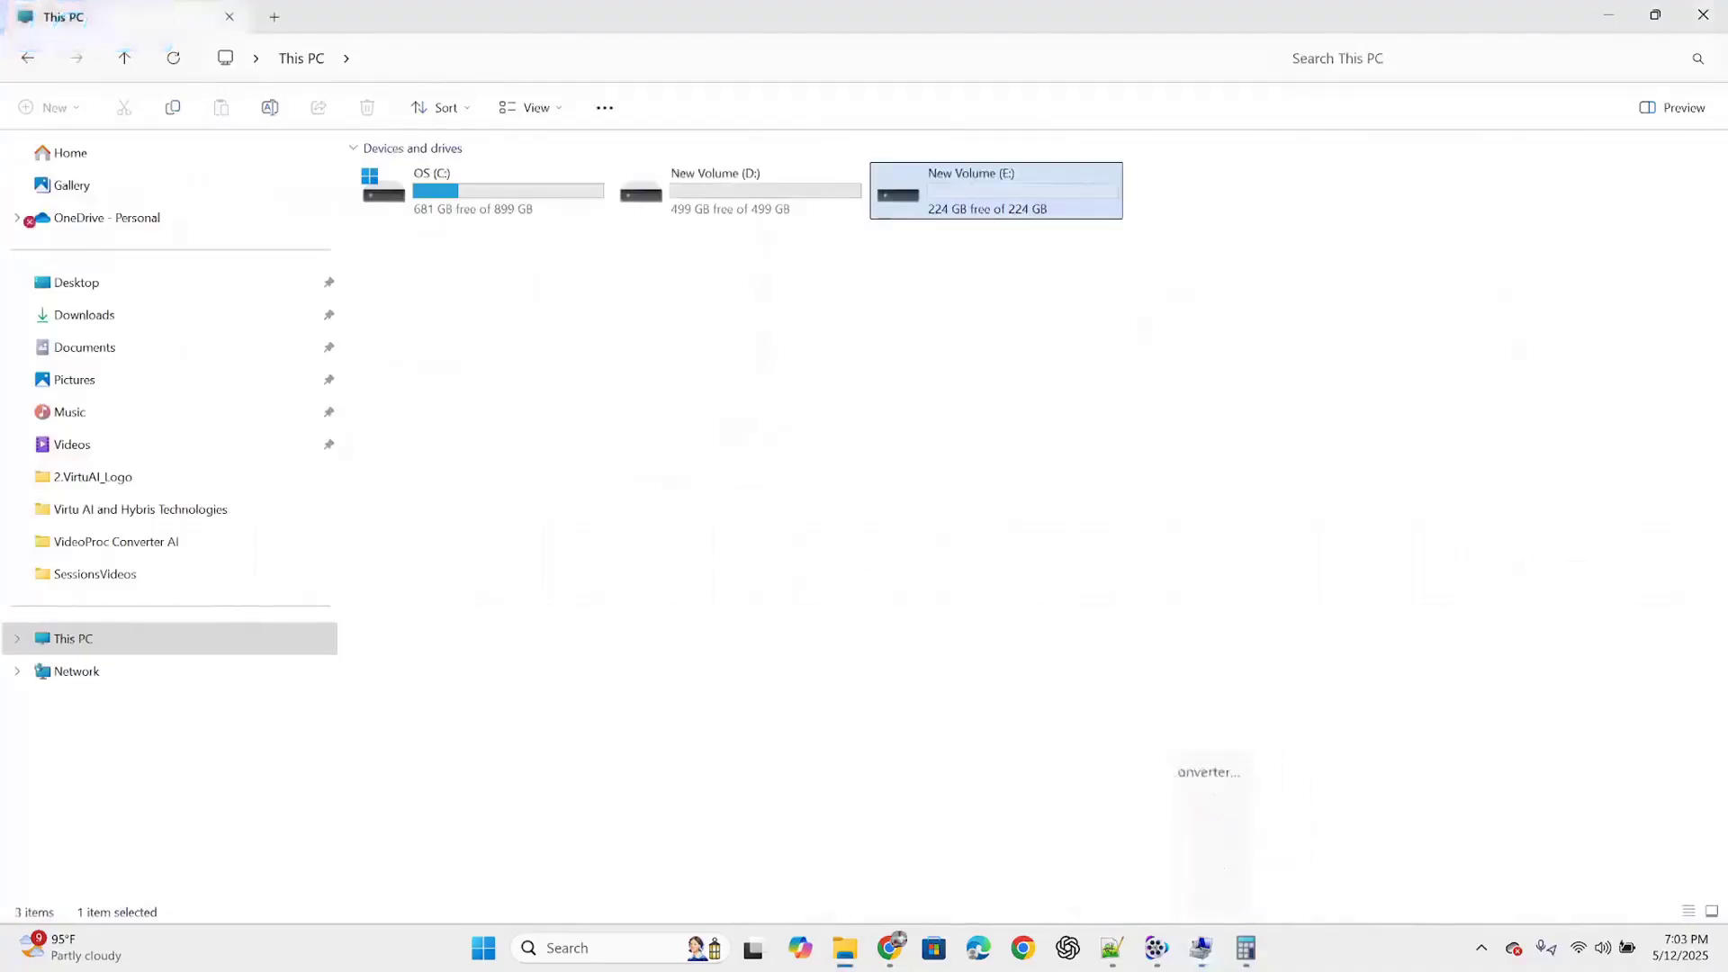
- Bring Computer Management back, showing New Volume (E:) at 225.00 GB and 225.11 GB unallocated
mouse_move(1201, 948)
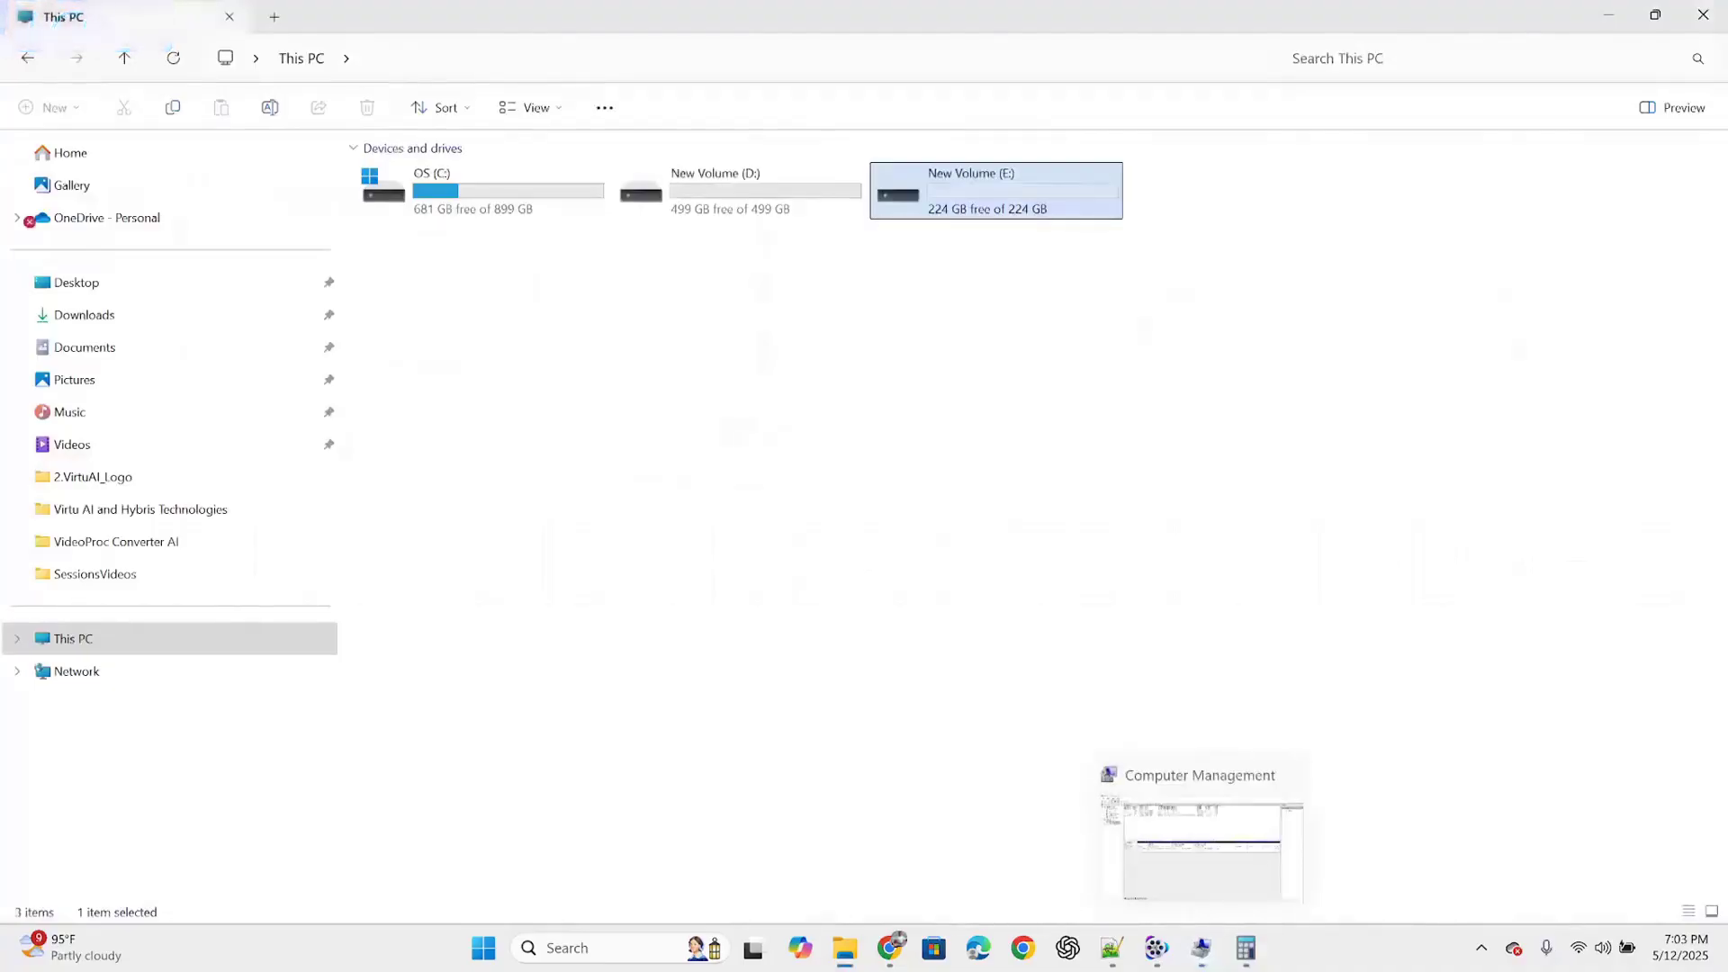
left_click(1201, 948)
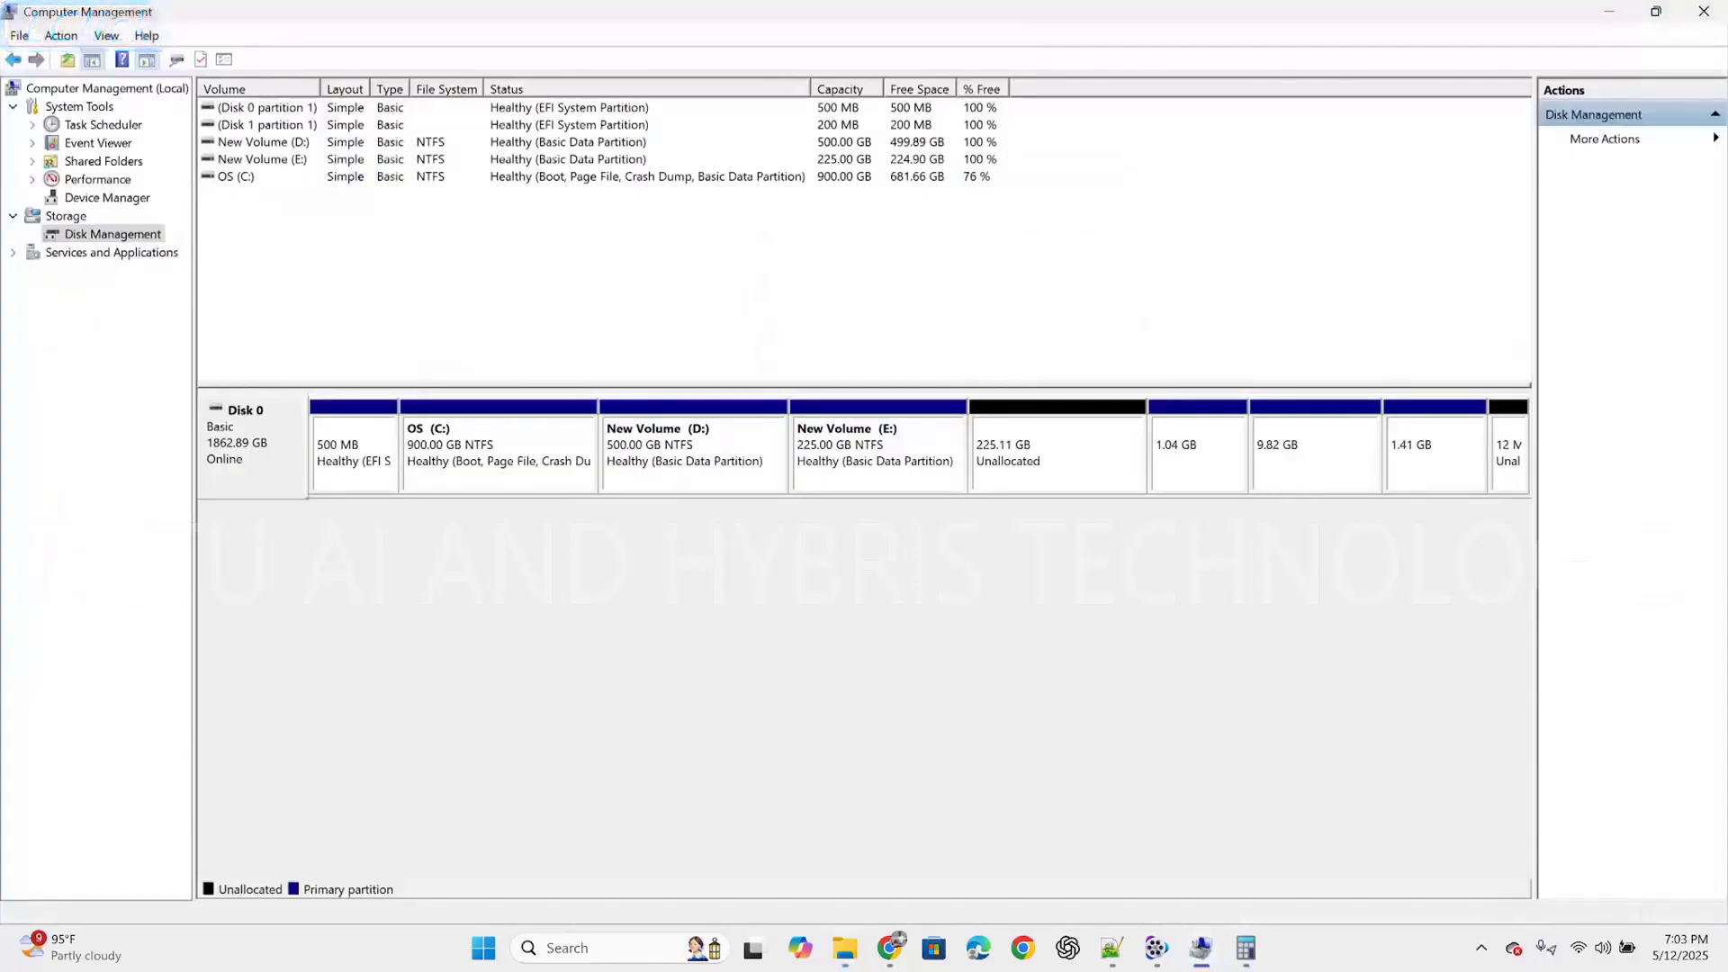
- Create NTFS New Volume (F:) from the full 230515 MB remaining and view This PC's drives
right_click(1114, 451)
left_click(1170, 461)
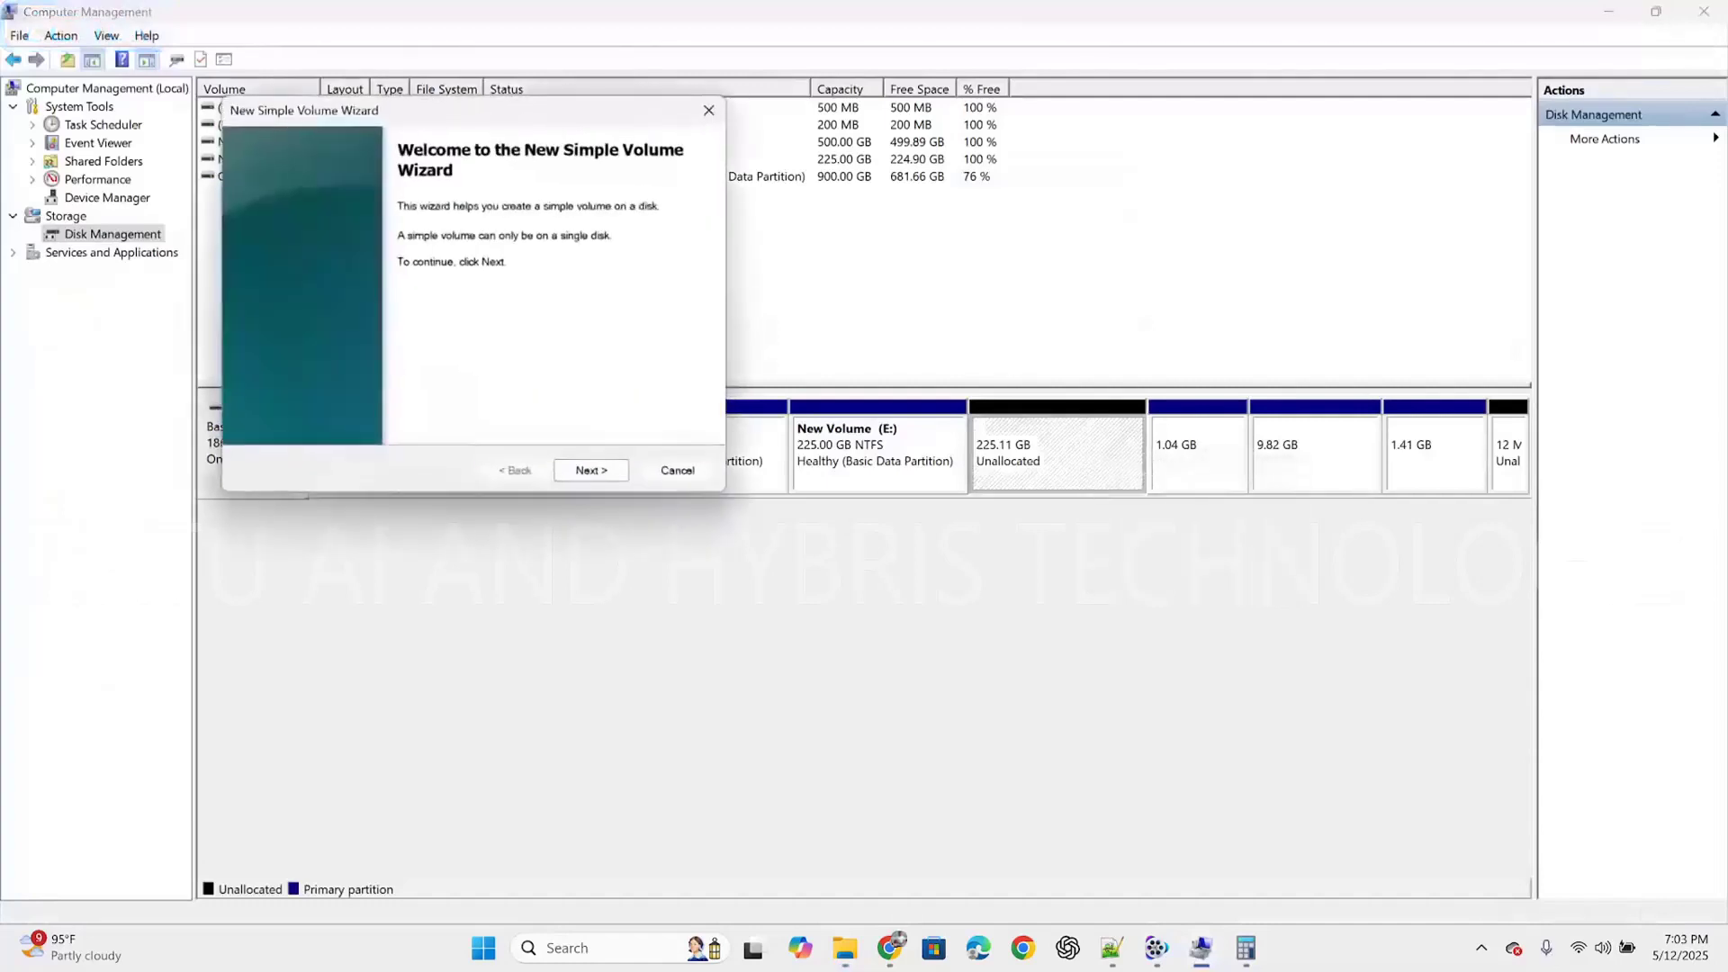
key("Return")
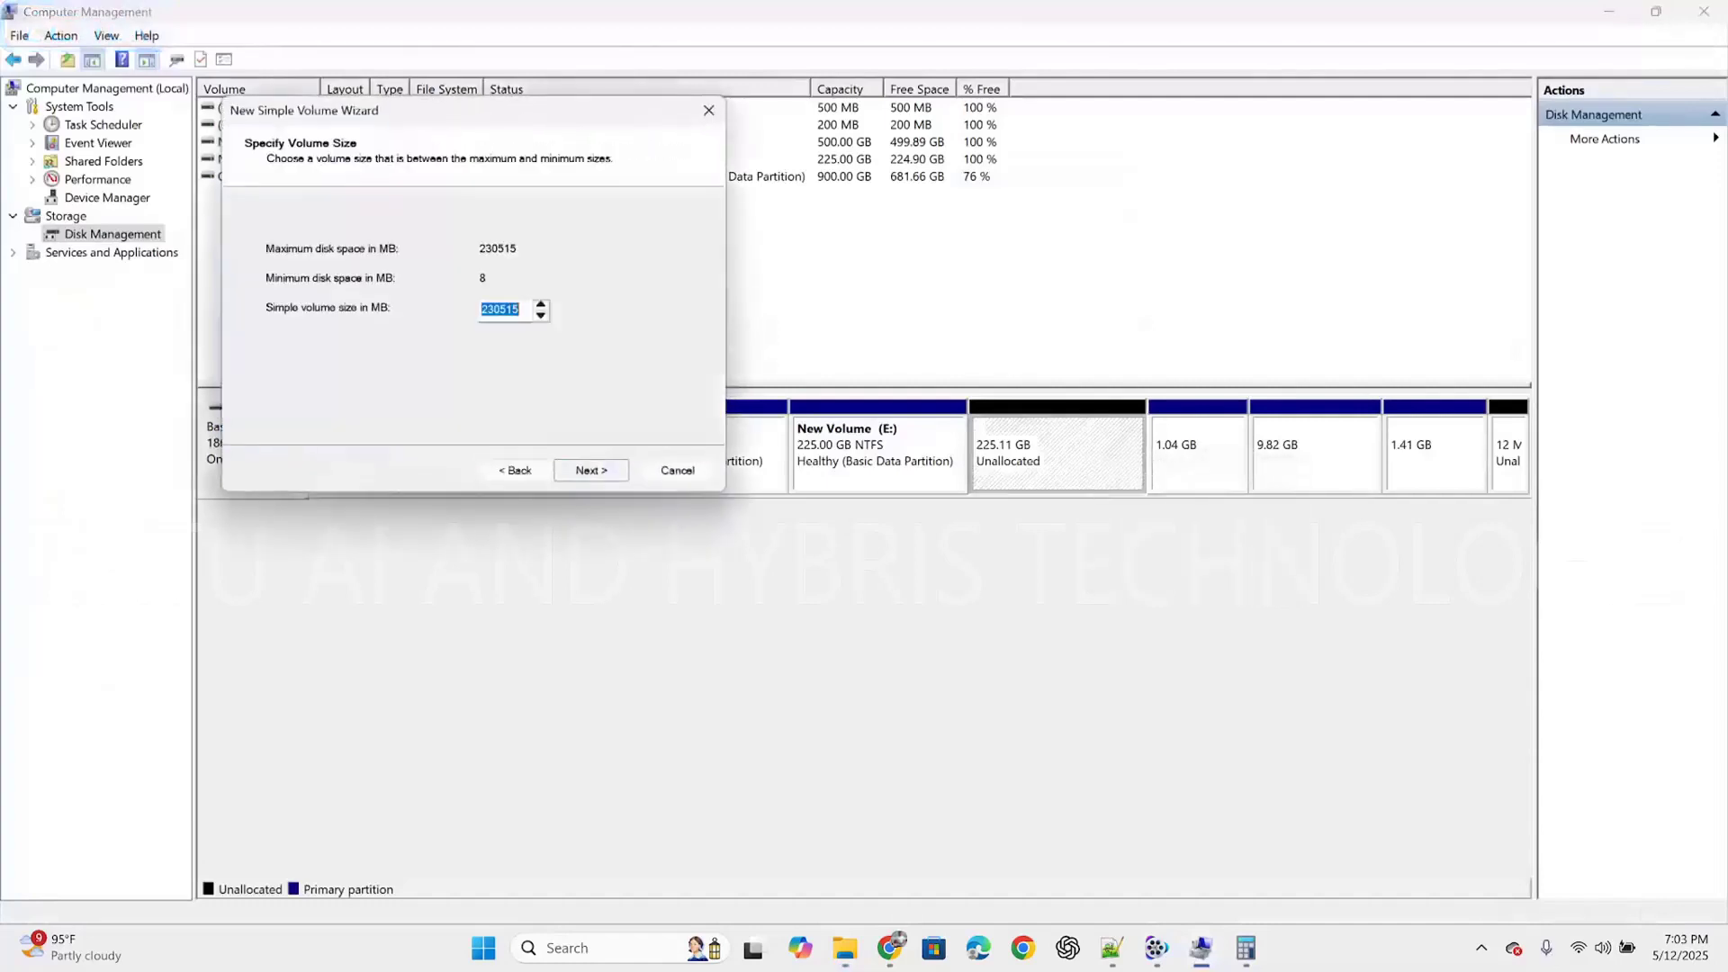
key("Return")
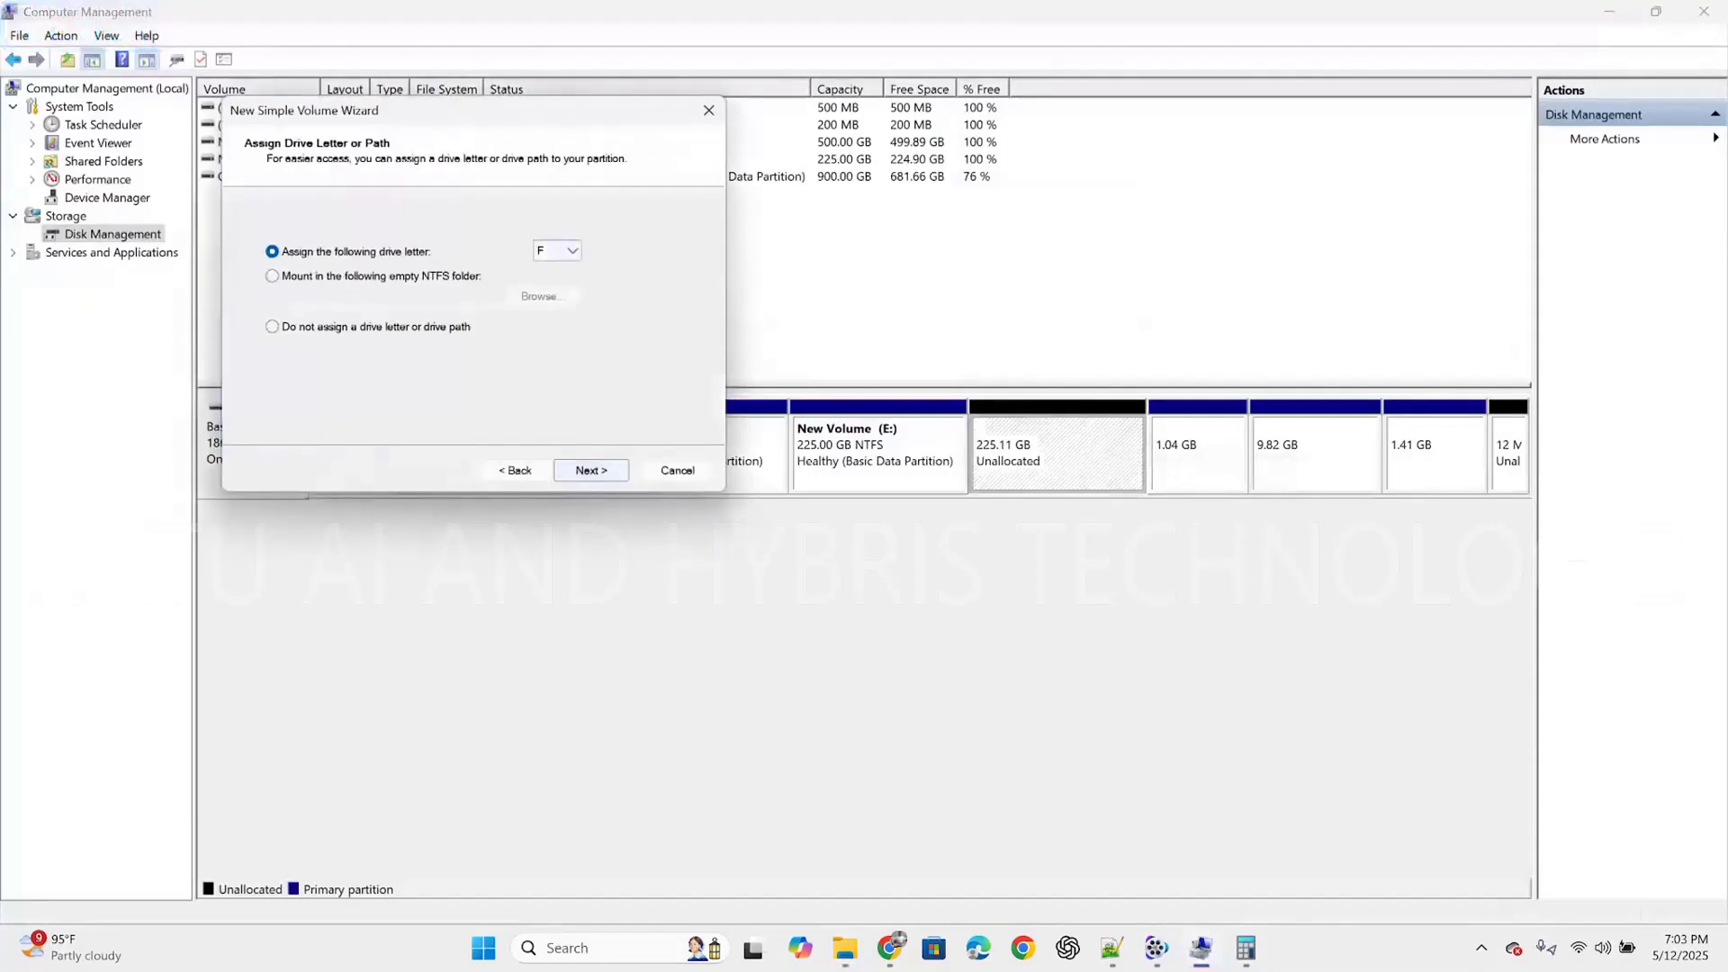
key("Return")
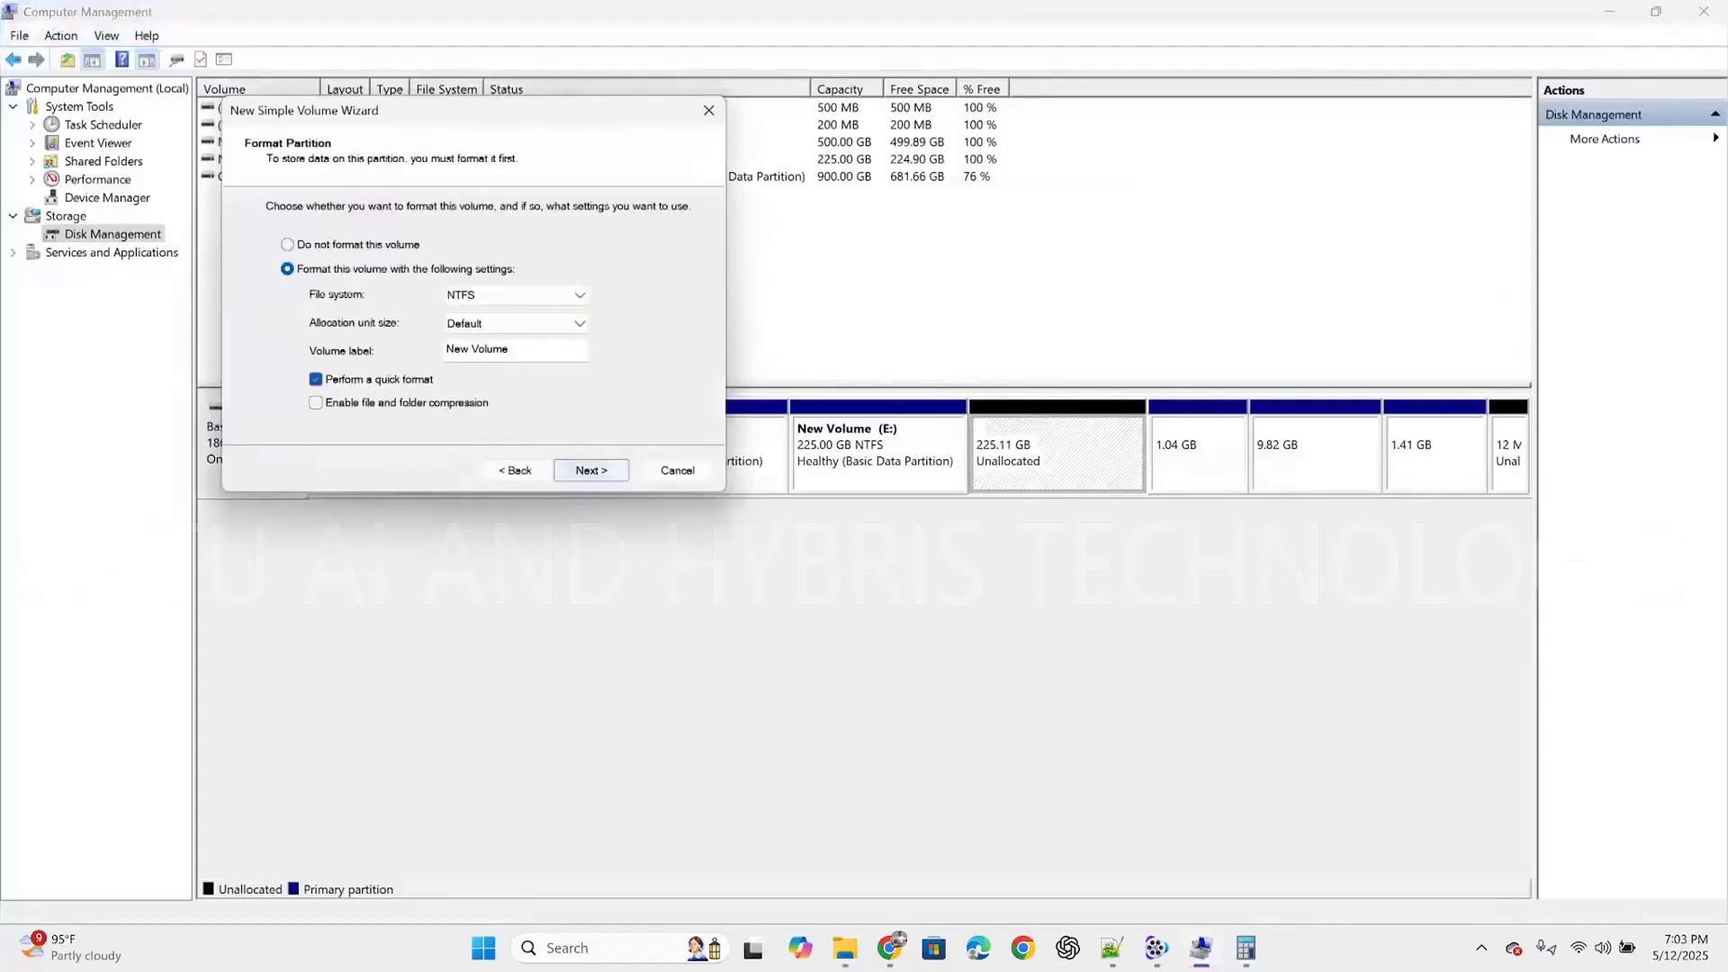
key("Return")
key("Return")
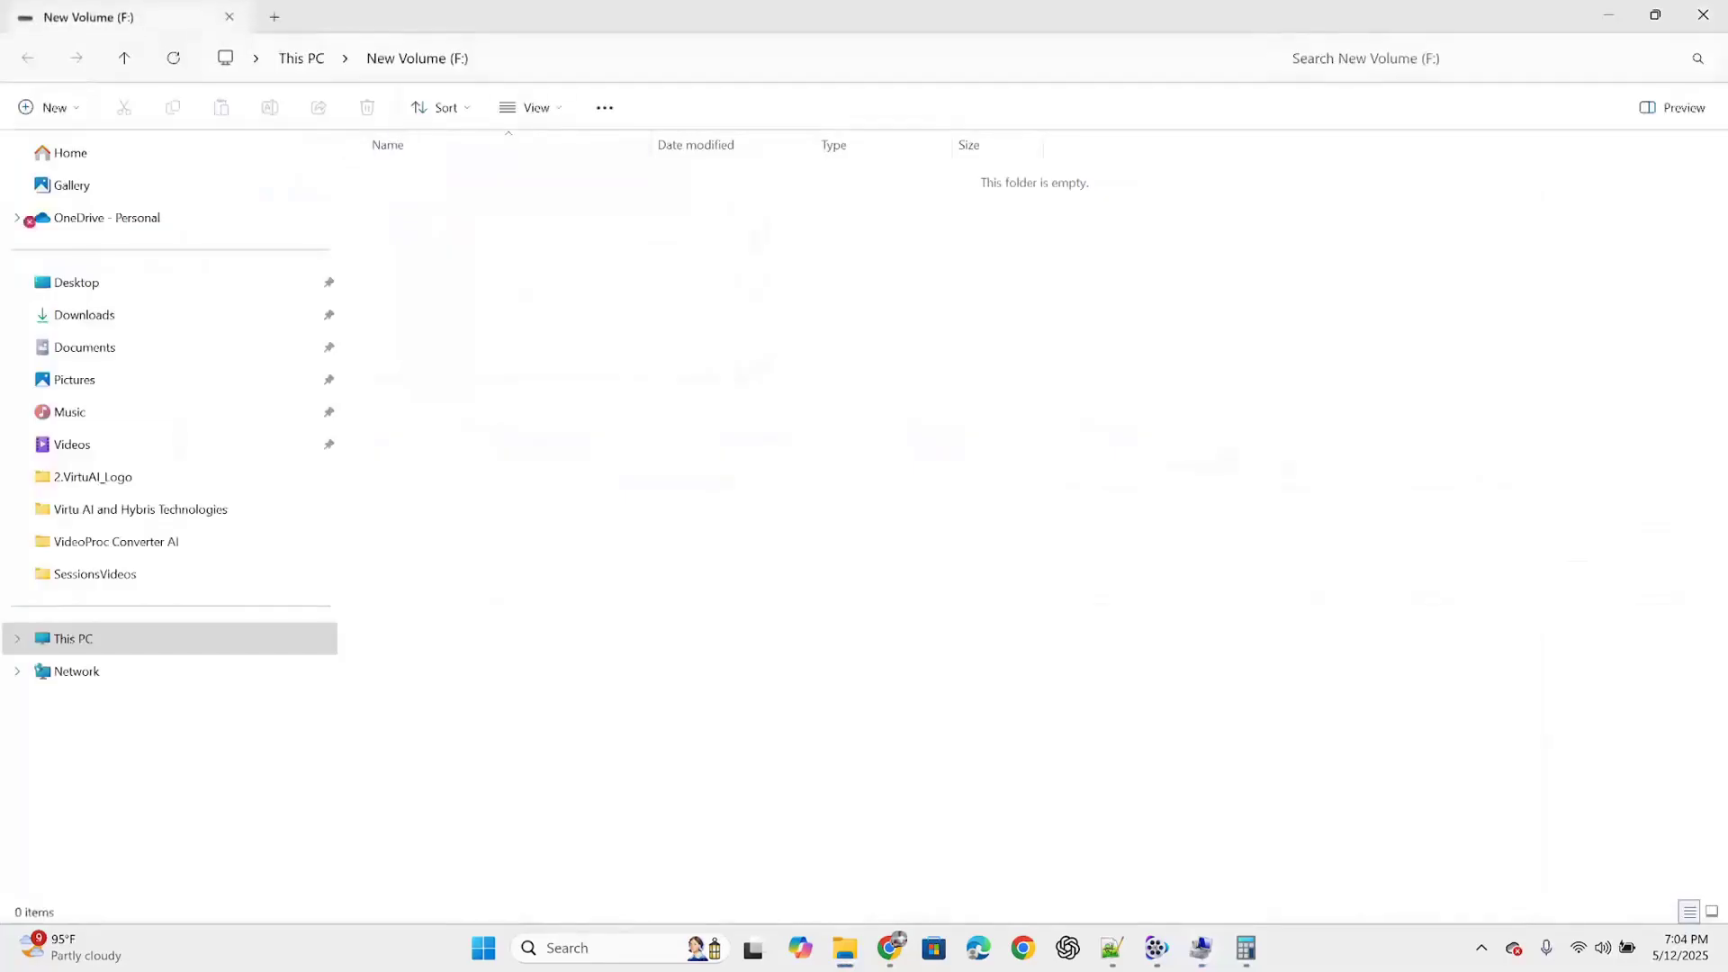
key("alt+Up")
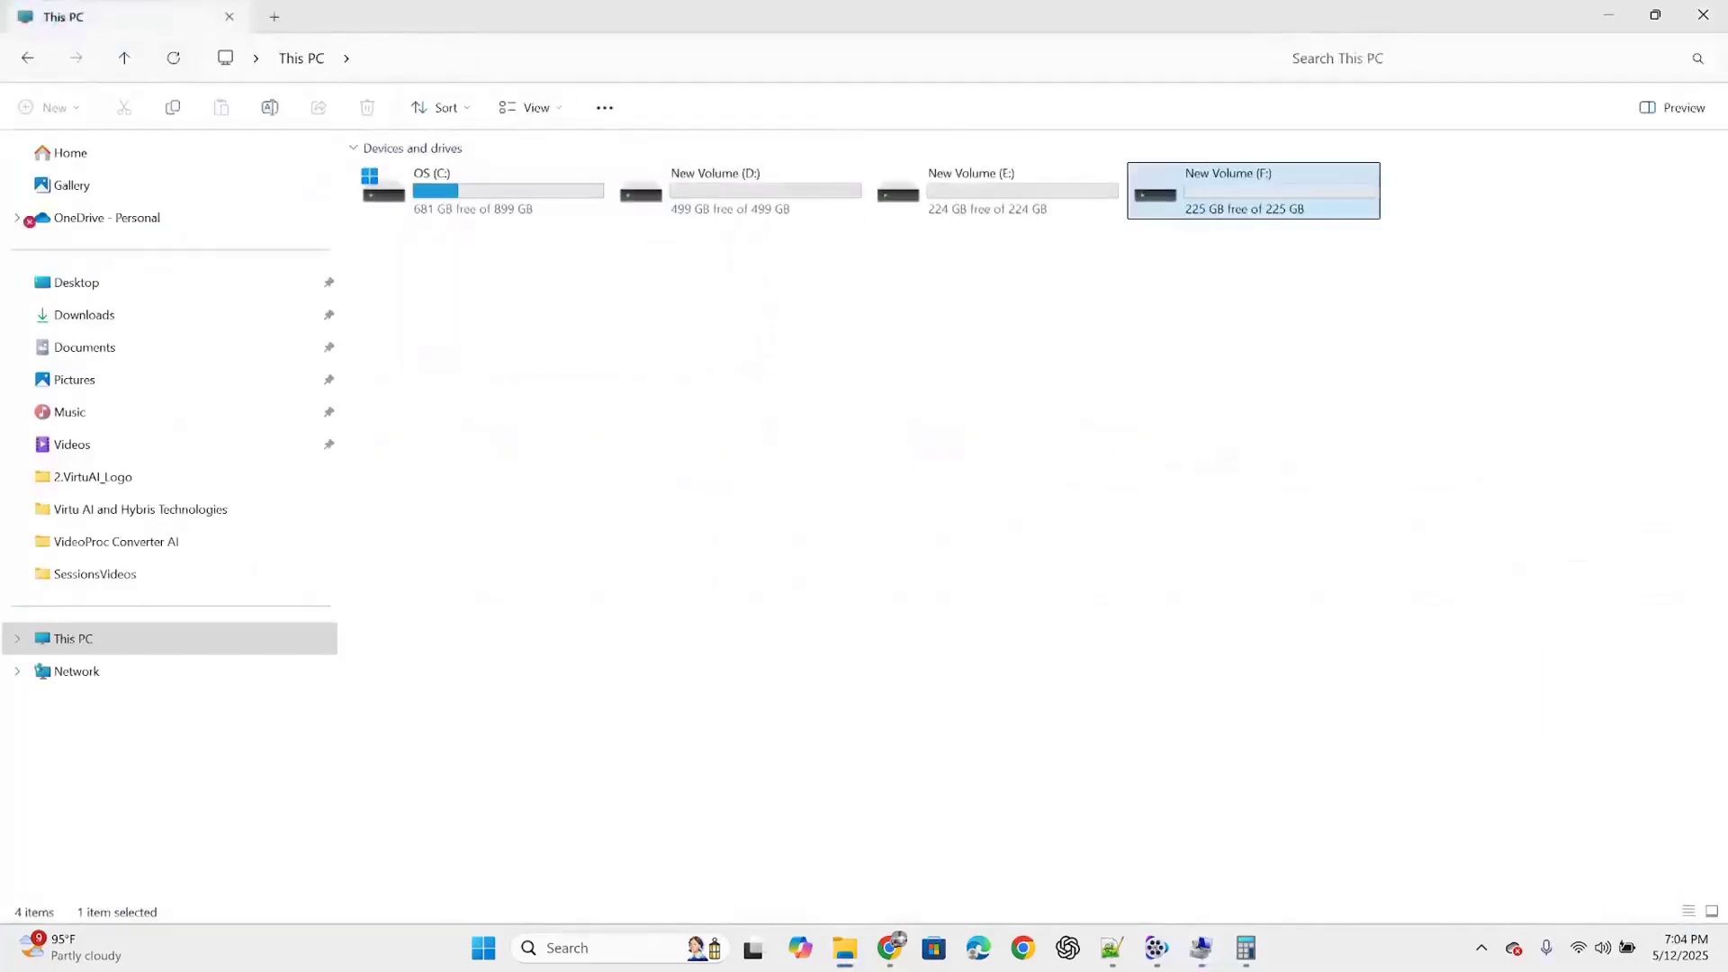